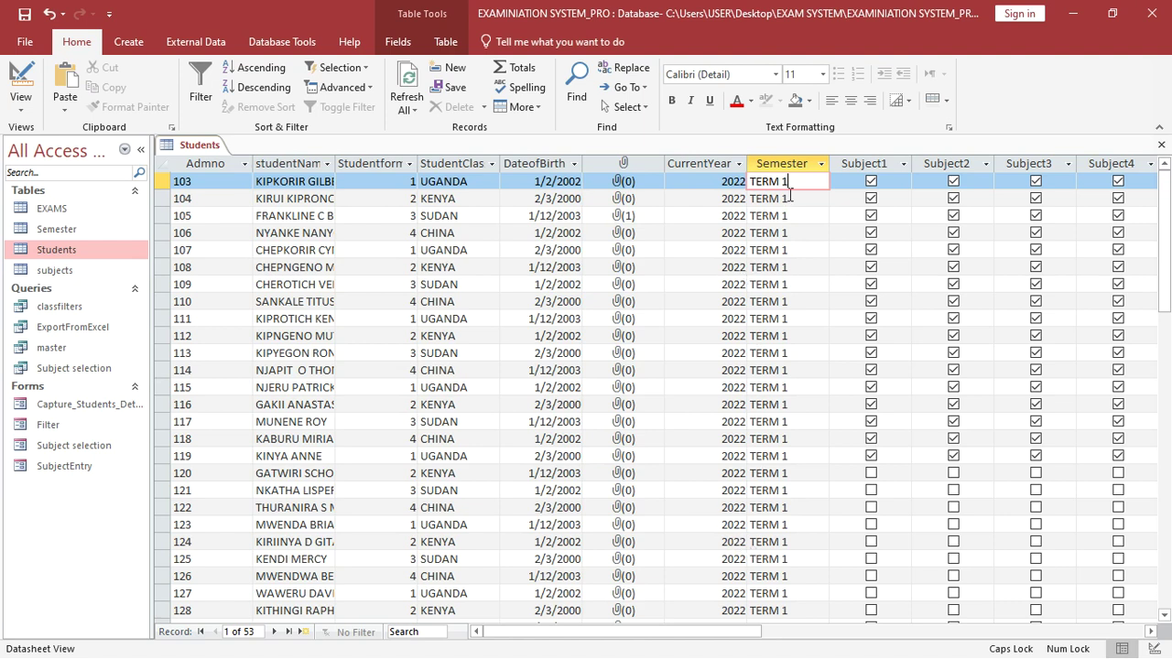
Examine the Semester and CurrentYear columns of the Students table and close the table
click(783, 163)
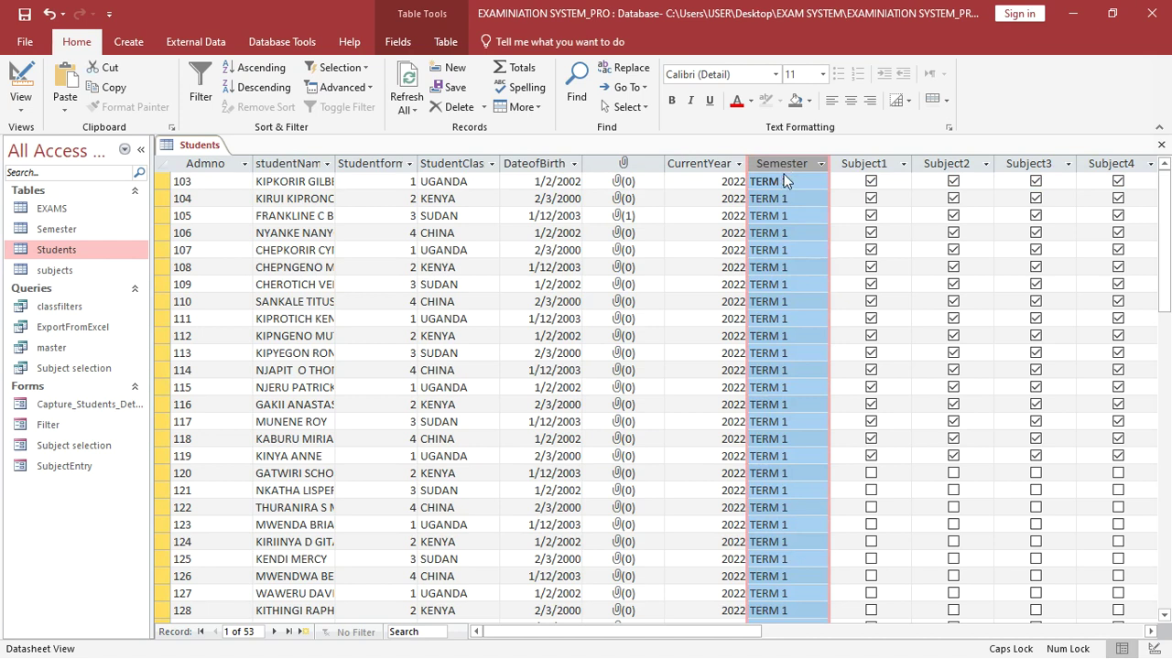
click(714, 167)
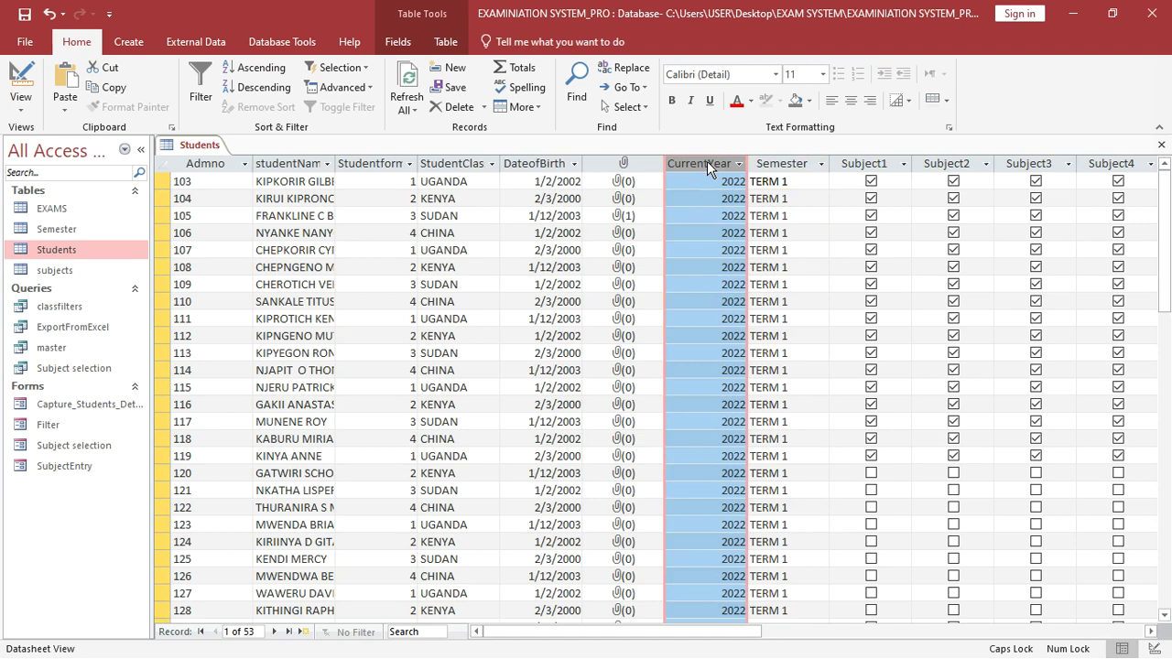
click(775, 163)
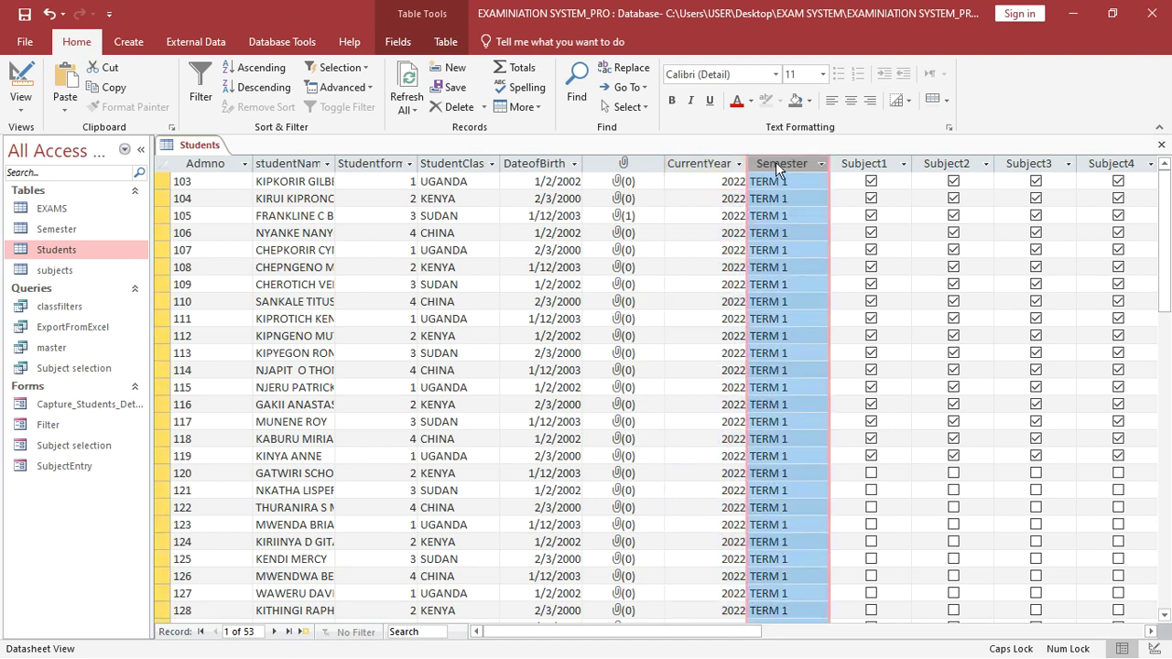
click(1158, 147)
click(1158, 147)
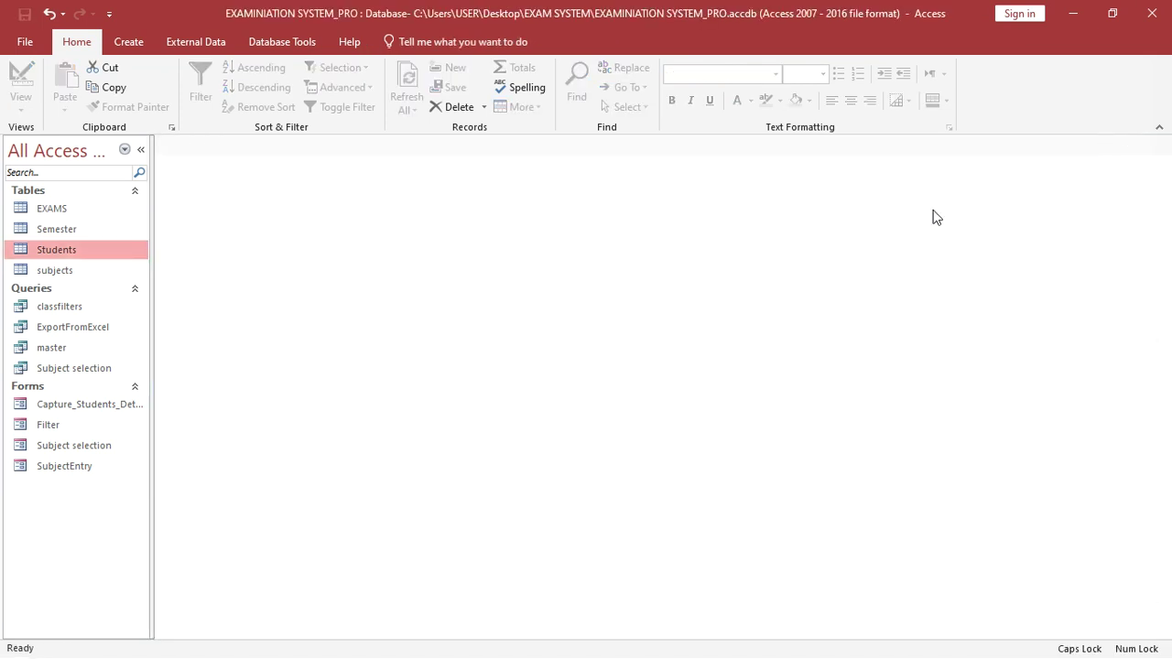
Create a new query in Design view based on the Students table
click(139, 44)
click(258, 107)
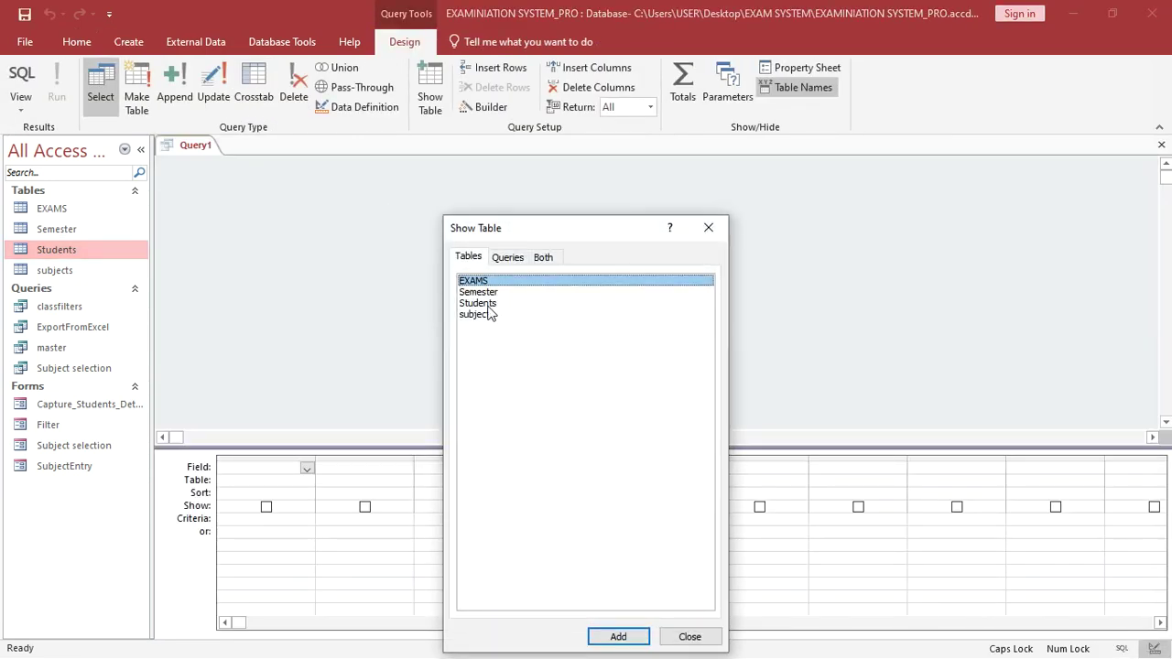
double_click(478, 303)
click(707, 228)
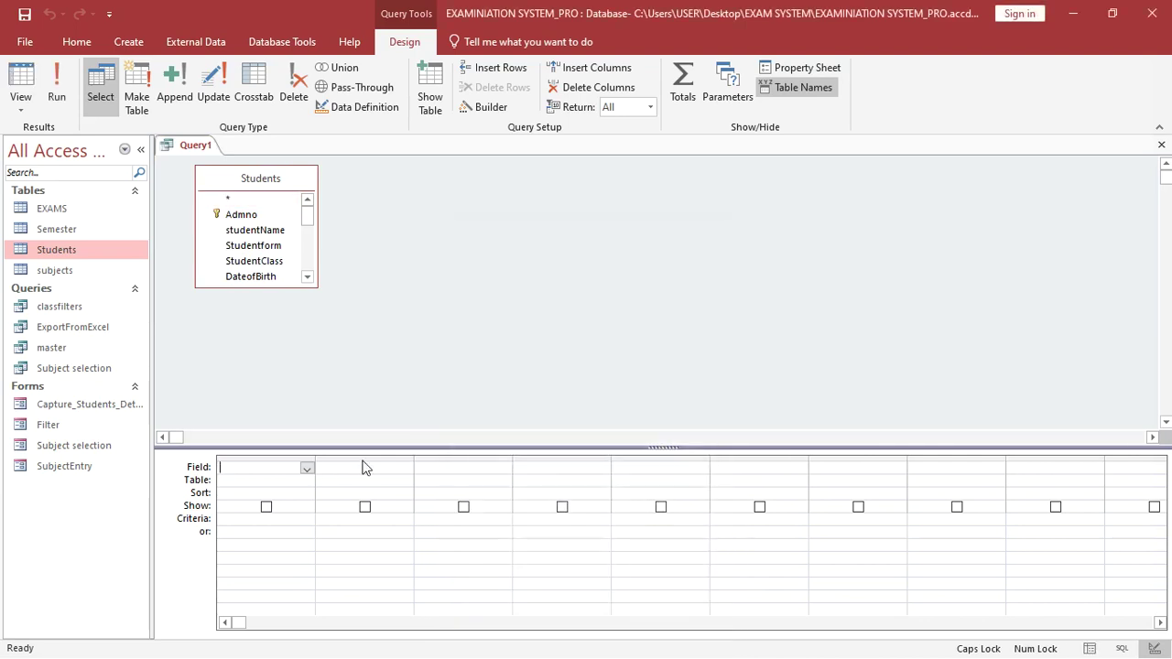
Enlarge the Students field list, collapse its Photo field, and add the Semester and CurrentYear fields to the query
drag(366, 448, 390, 375)
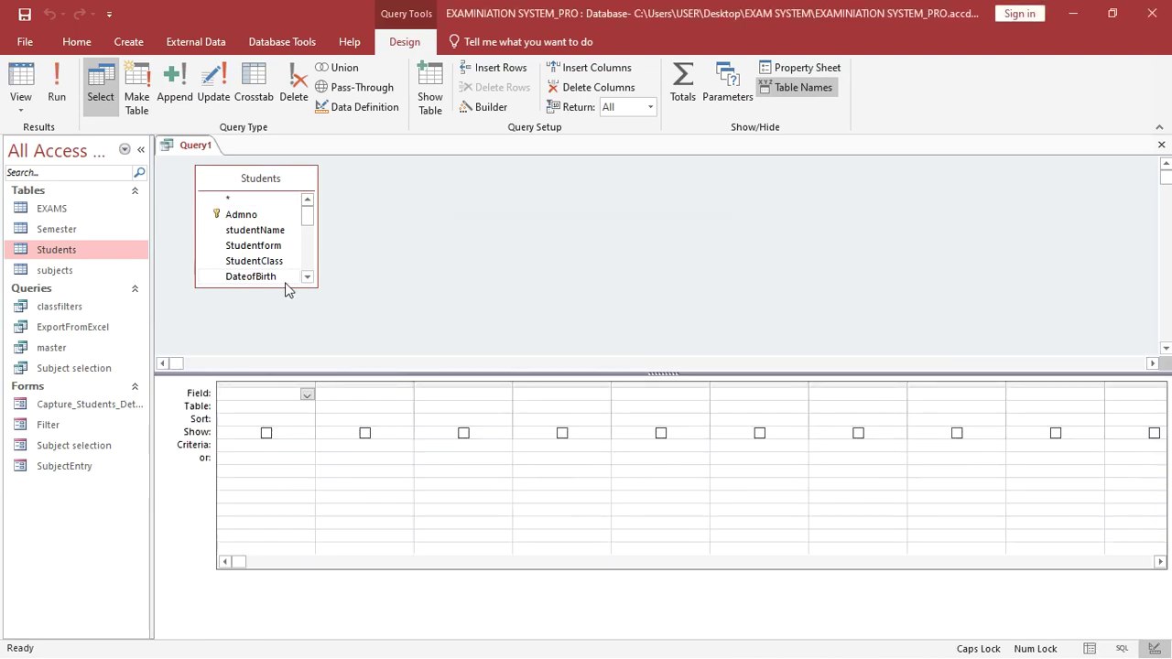
drag(283, 287, 287, 341)
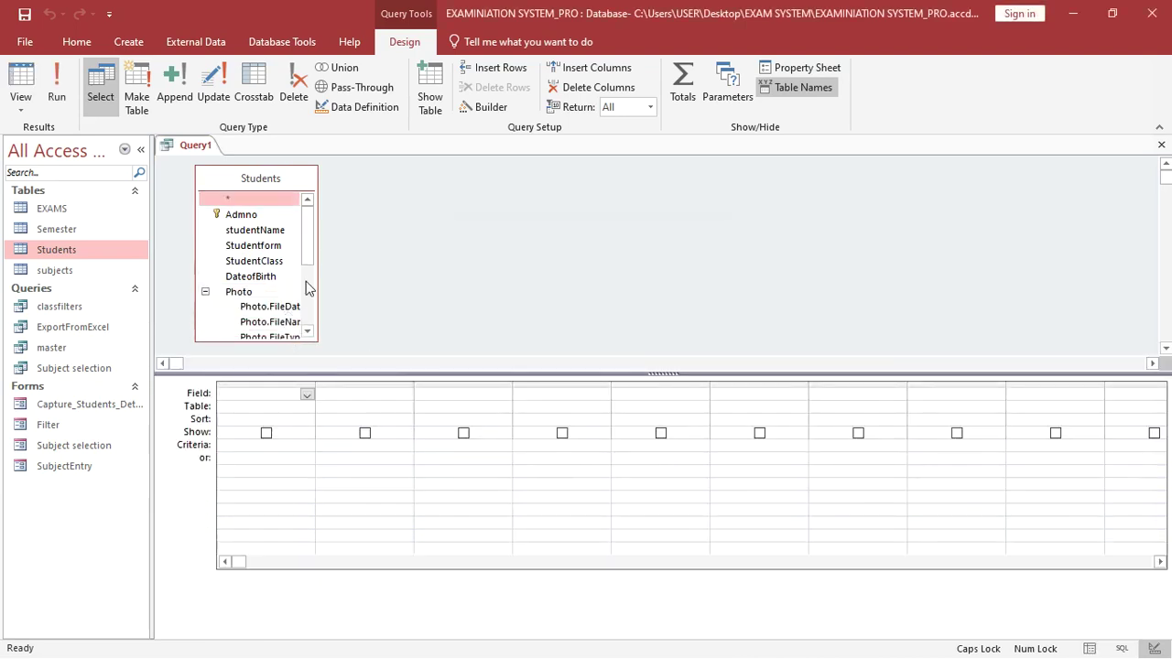
click(205, 291)
scroll(303, 263, down, 3)
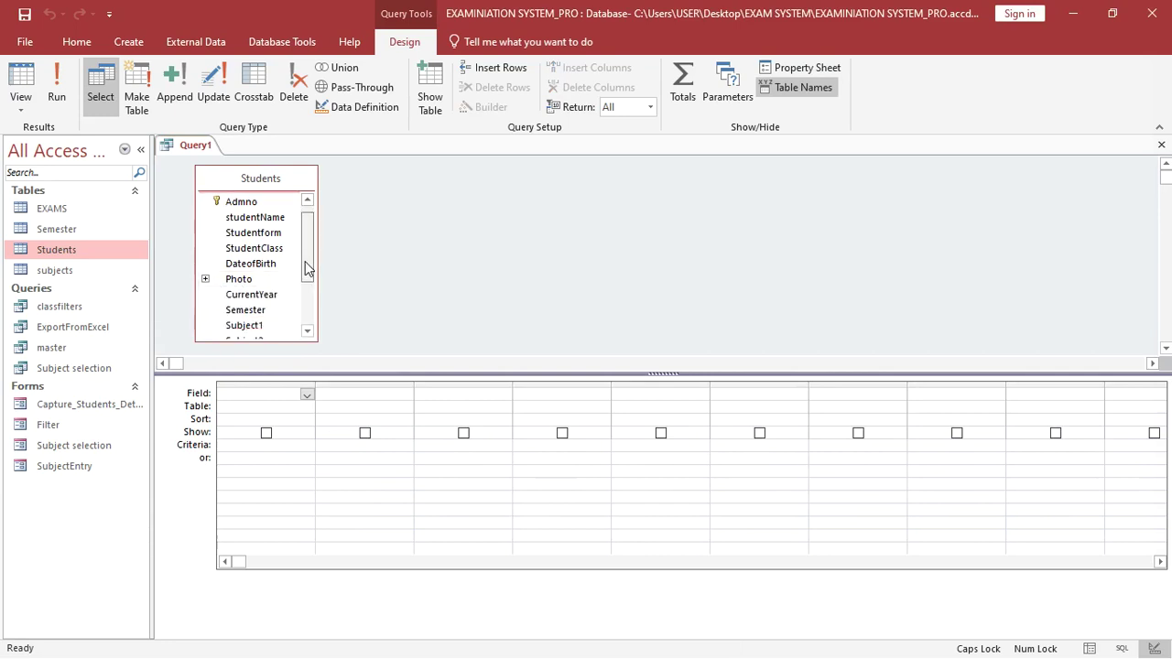
double_click(266, 276)
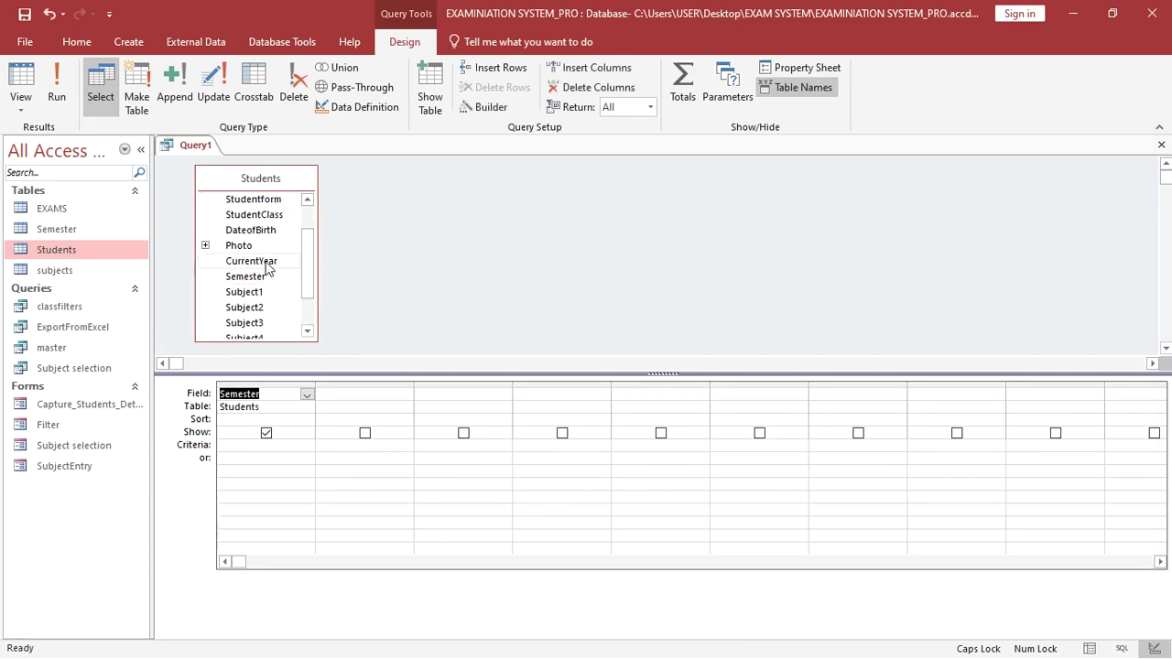
double_click(267, 263)
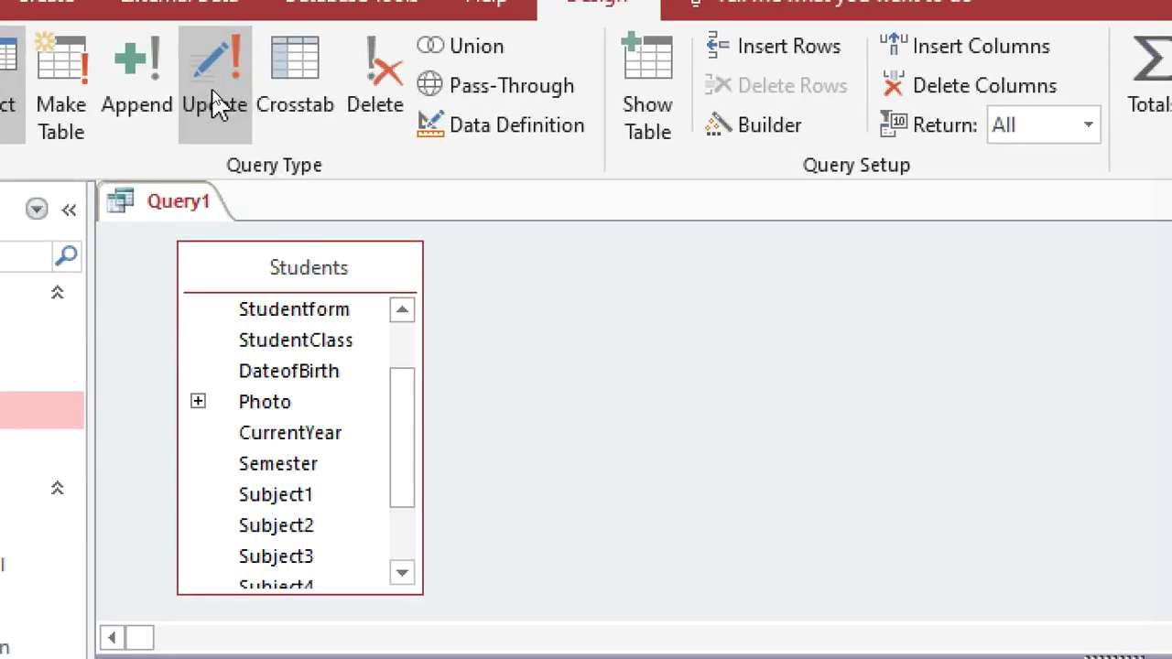
Convert the query to an Update query and set the Semester field to update to Term 2
click(216, 103)
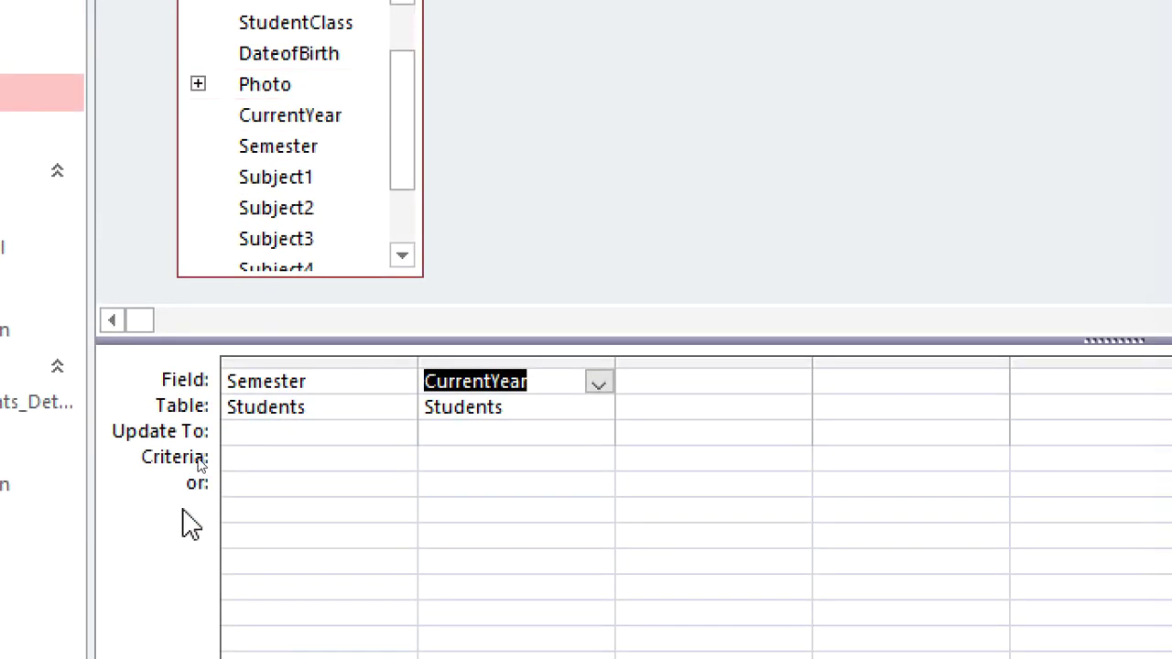
click(300, 431)
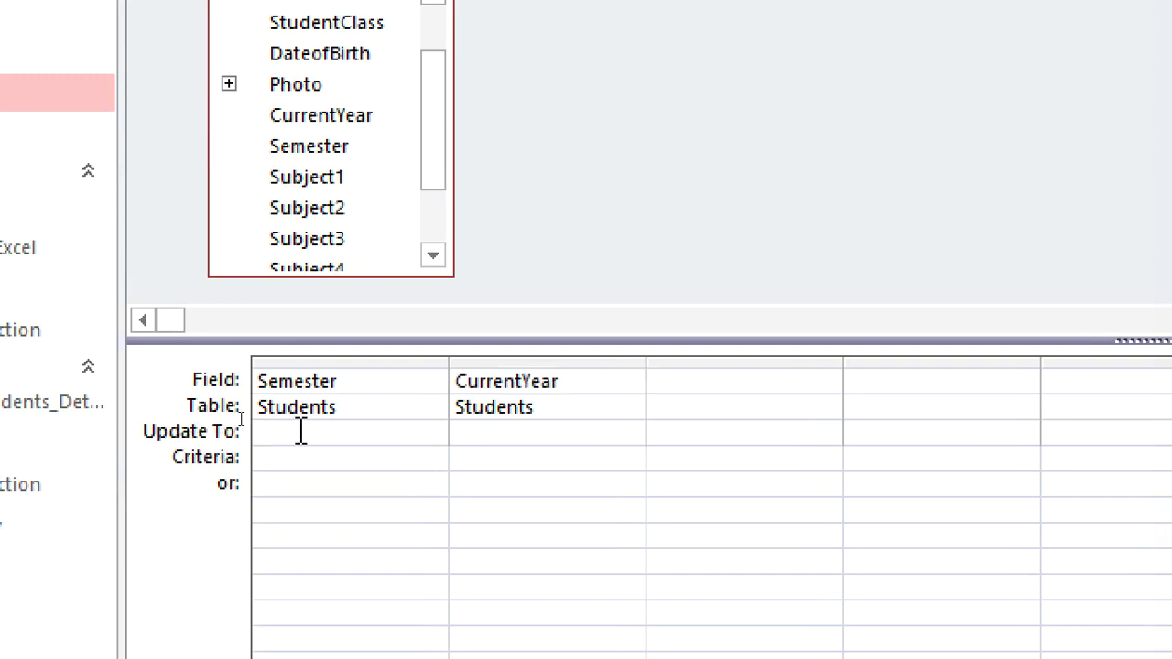
text(Term 2)
Save the update query as "set to term 2" and close it
key(ctrl+s)
text(set to term)
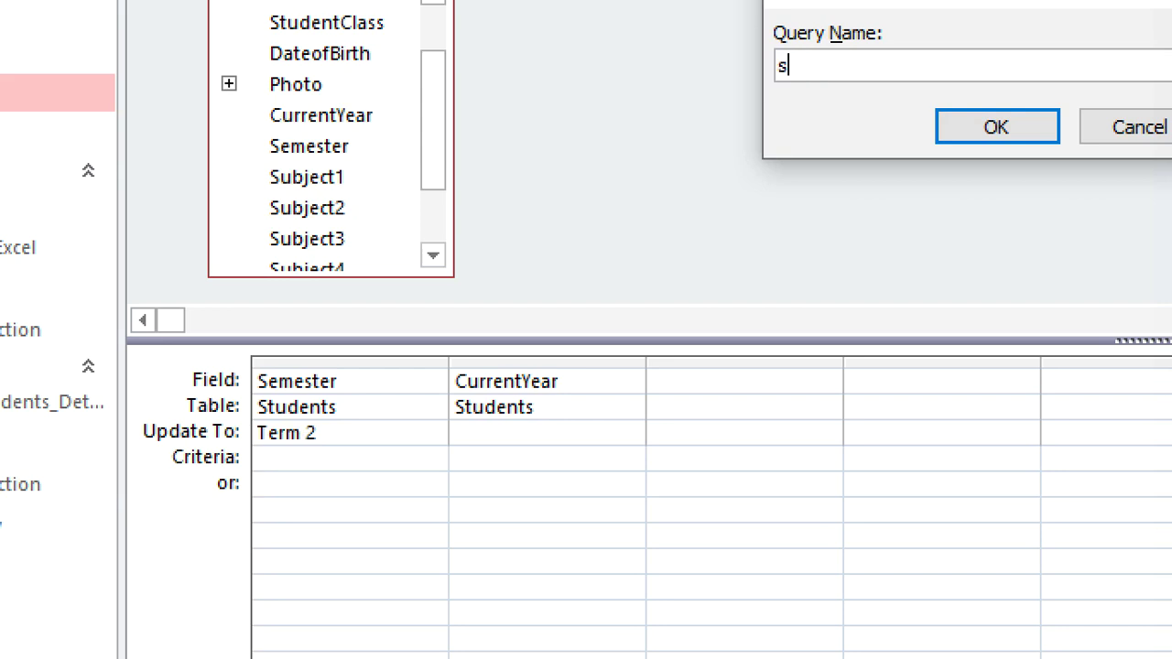
text( 2)
key(Return)
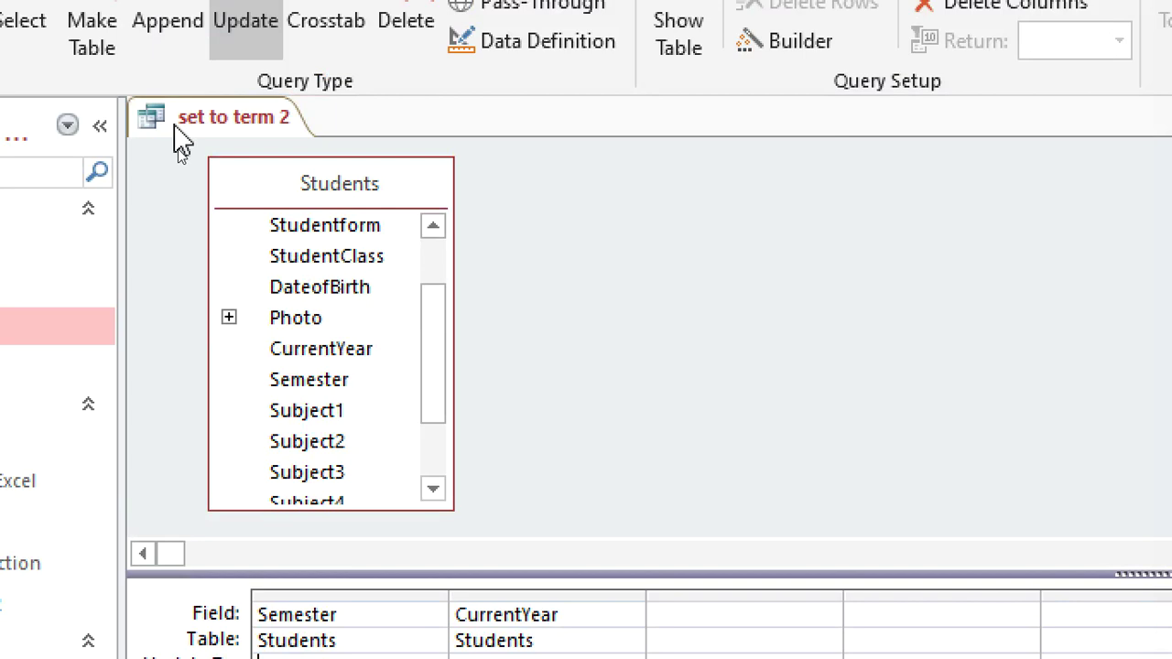
right_click(175, 127)
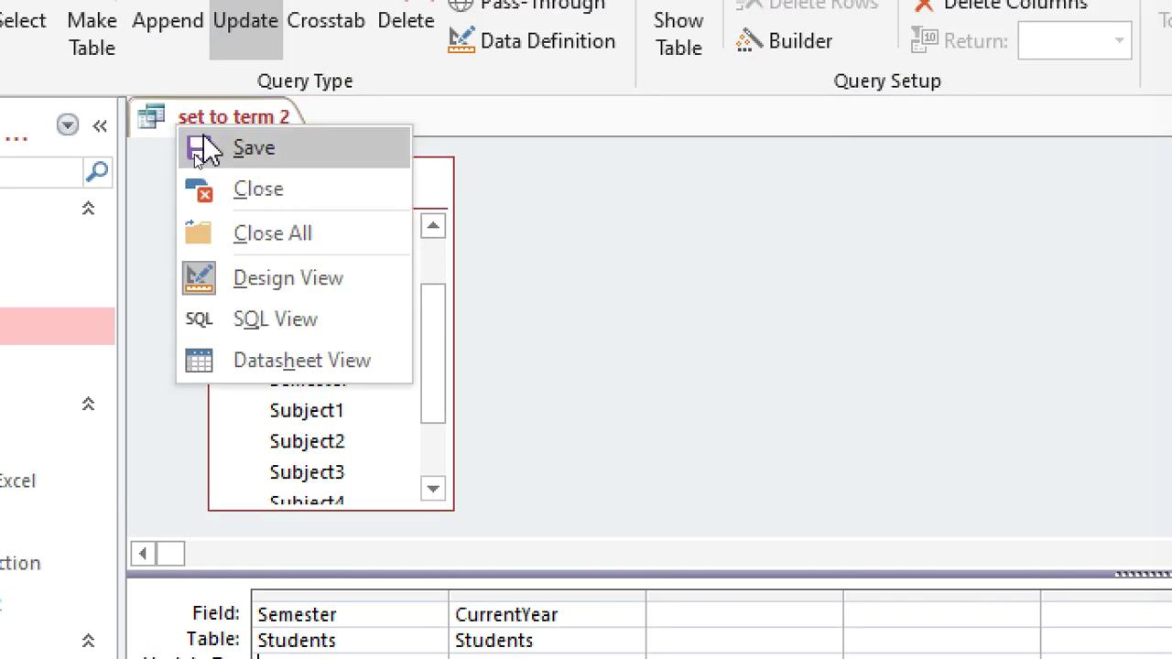
click(256, 190)
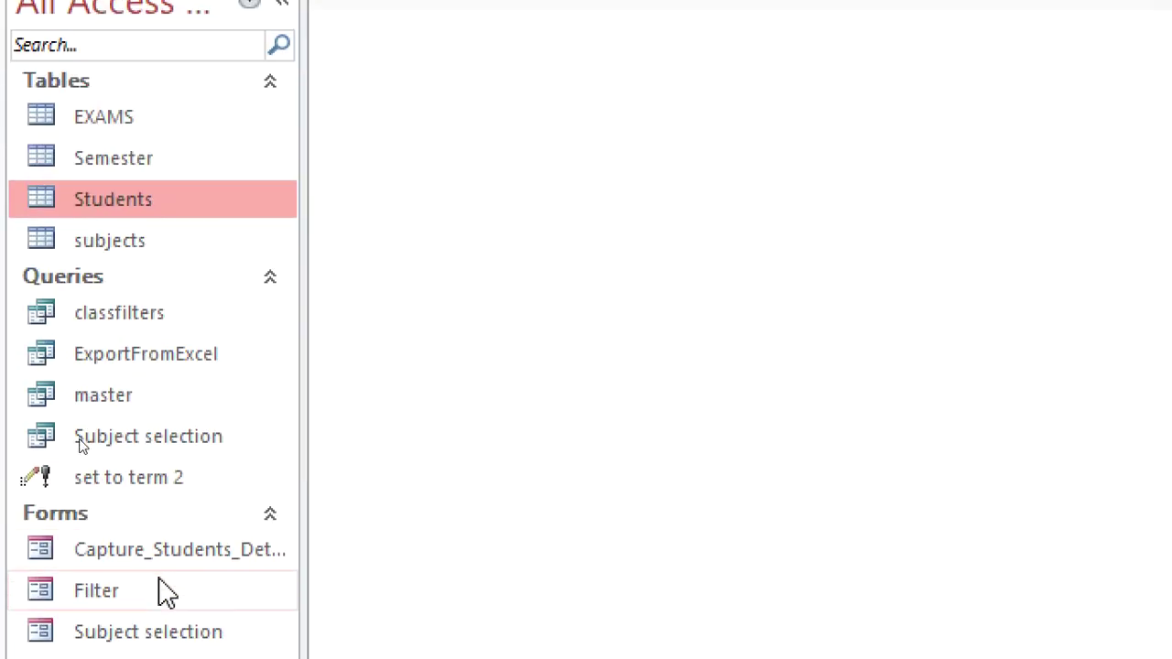
Duplicate the "set to term 2" query under the name "set to term 3"
click(15, 606)
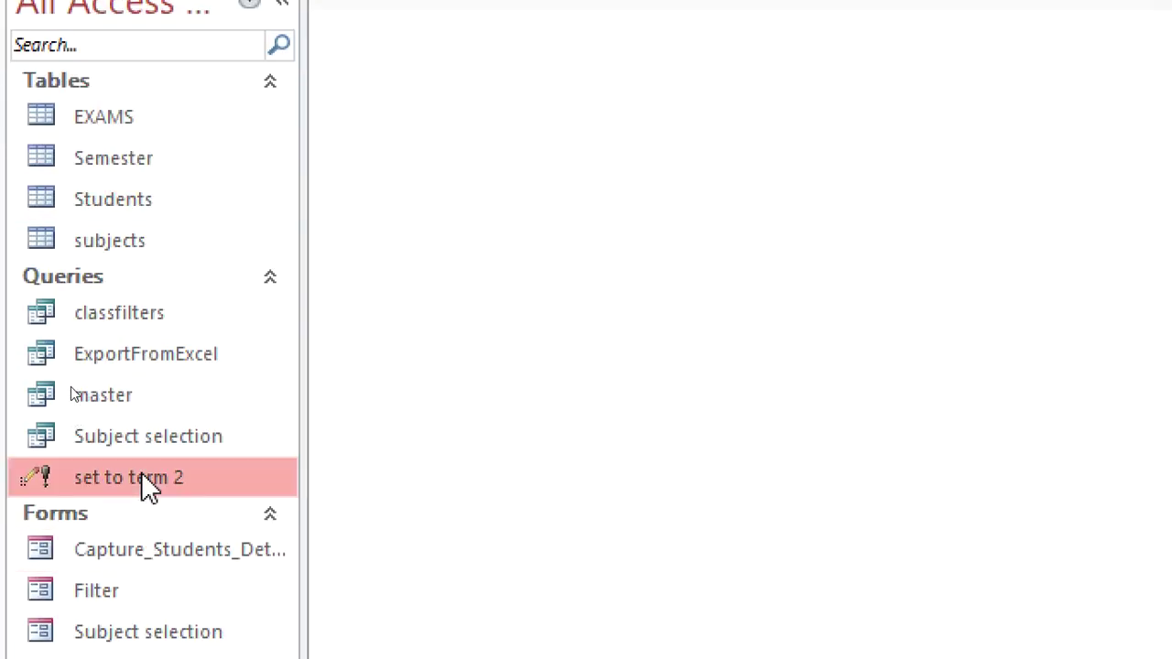
right_click(146, 488)
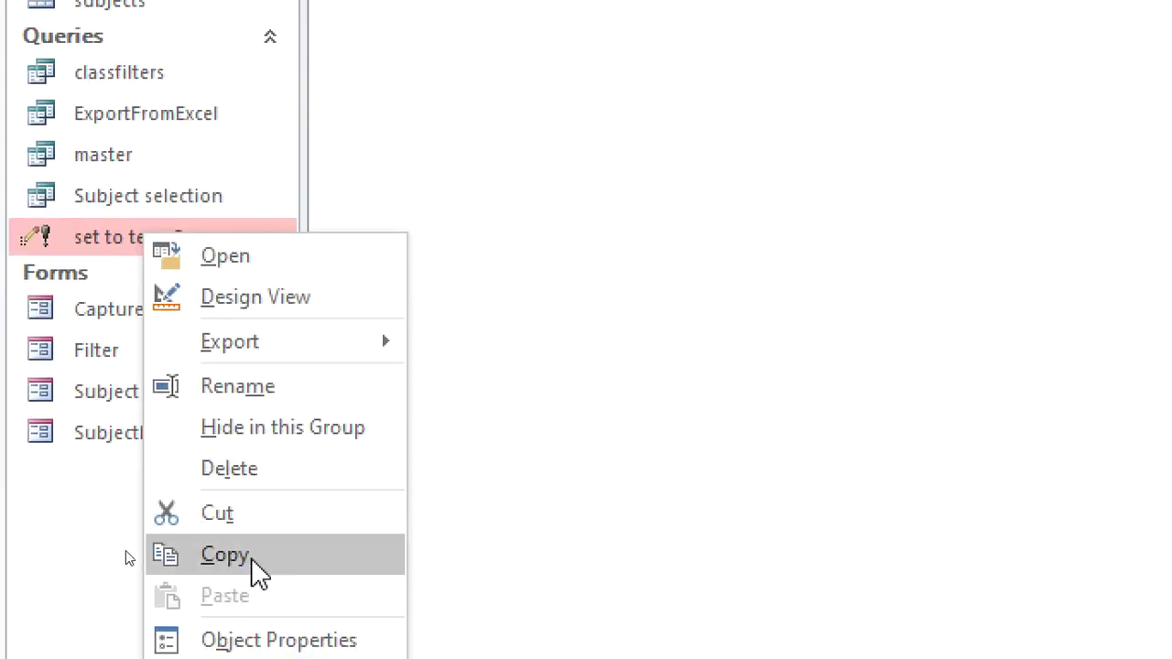
click(262, 558)
right_click(172, 245)
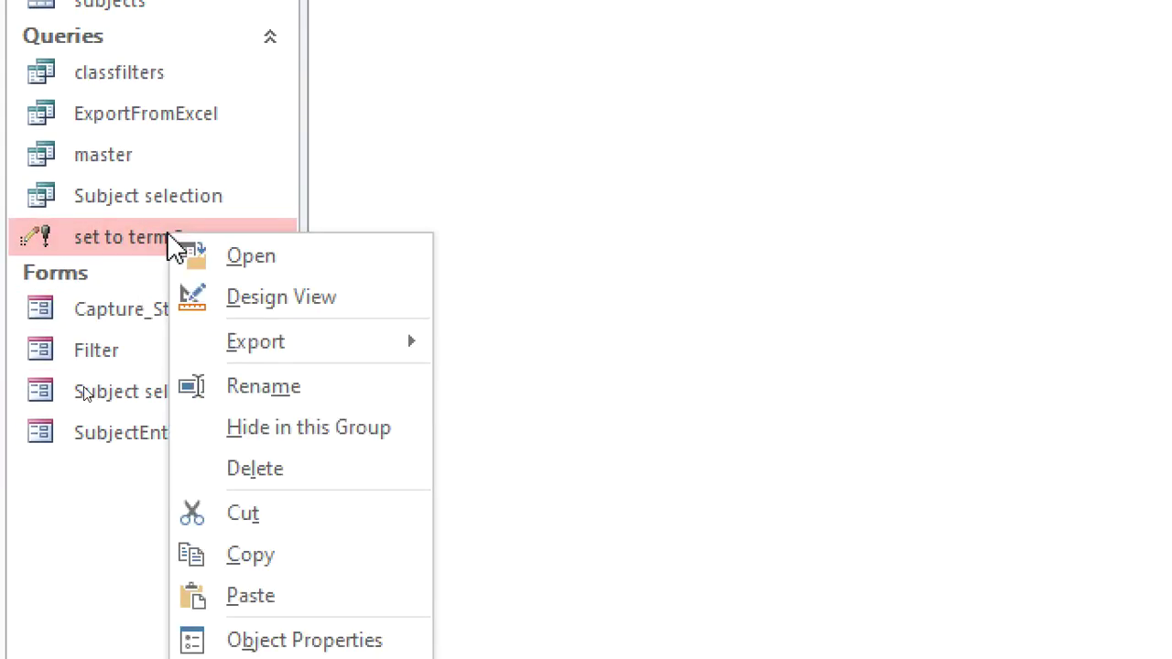
click(254, 593)
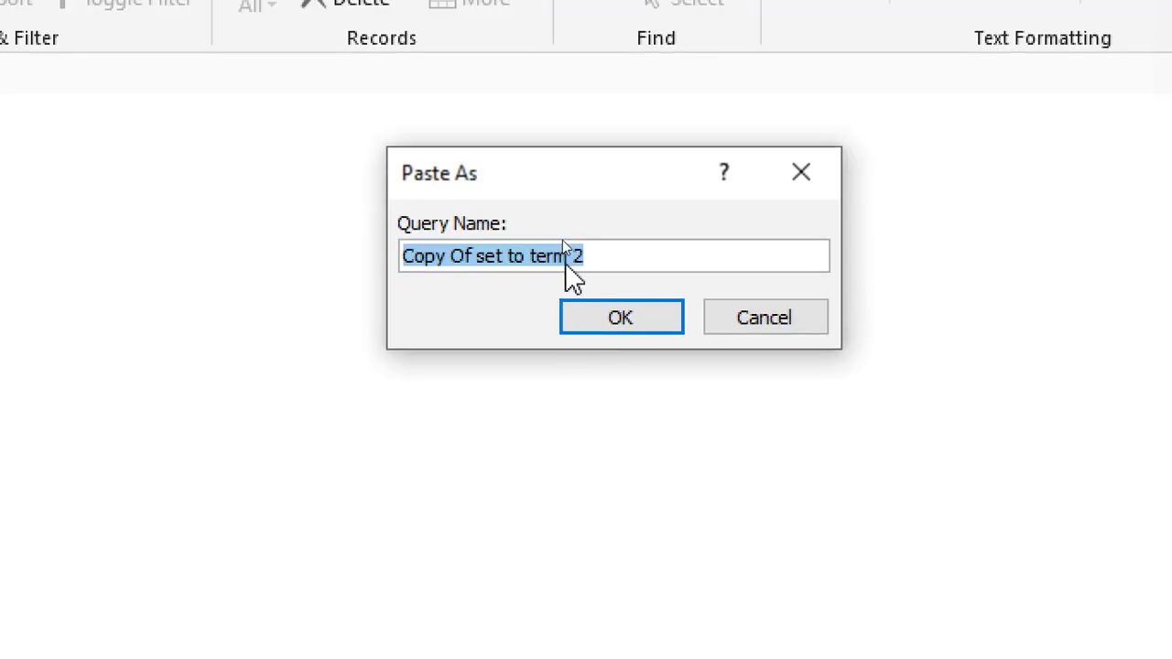
click(1108, 470)
key(BackSpace)
text(3)
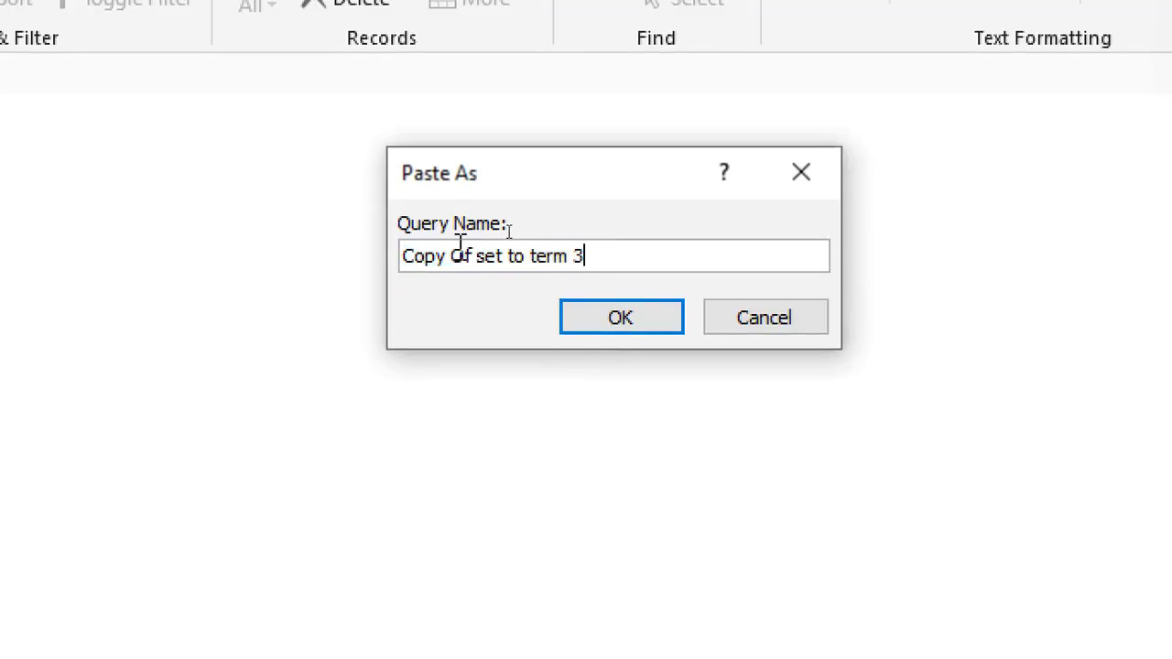
drag(476, 256, 340, 277)
key(BackSpace)
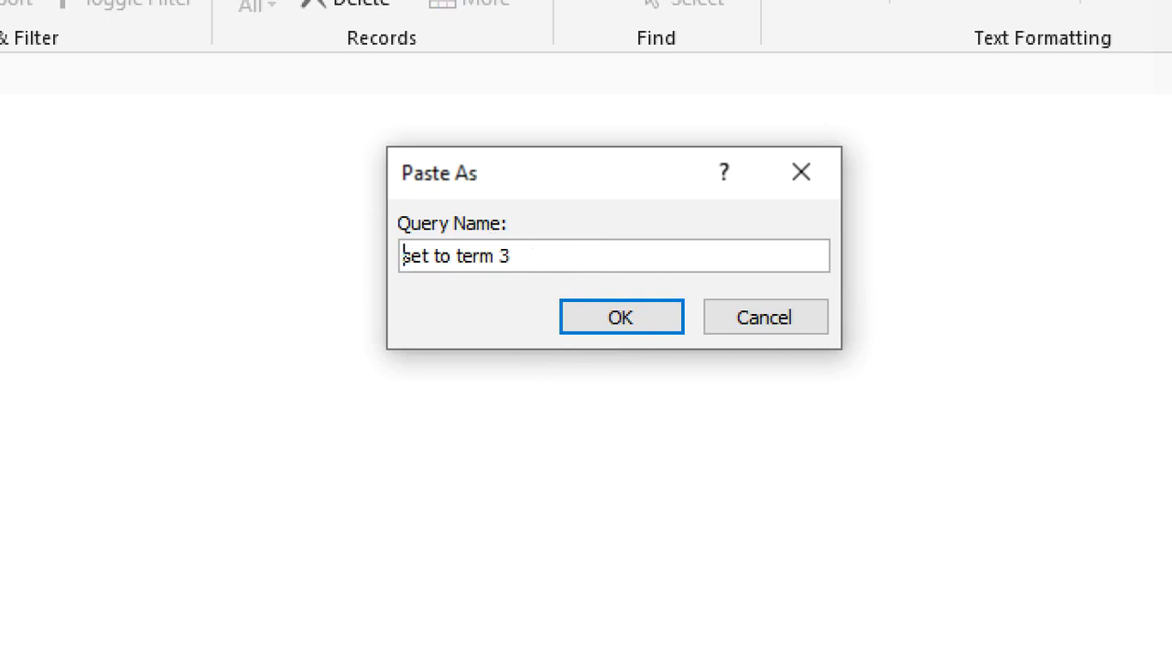
click(596, 321)
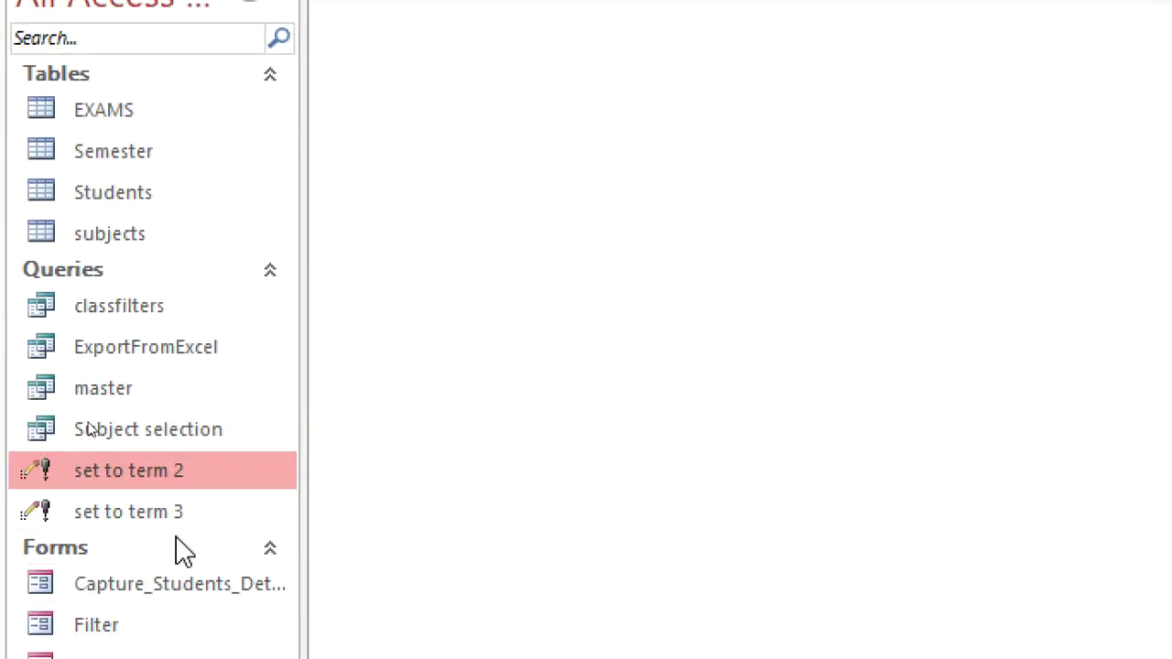
Change the Semester update value in the "set to term 3" query's design to "Term 3" and close the query
right_click(184, 522)
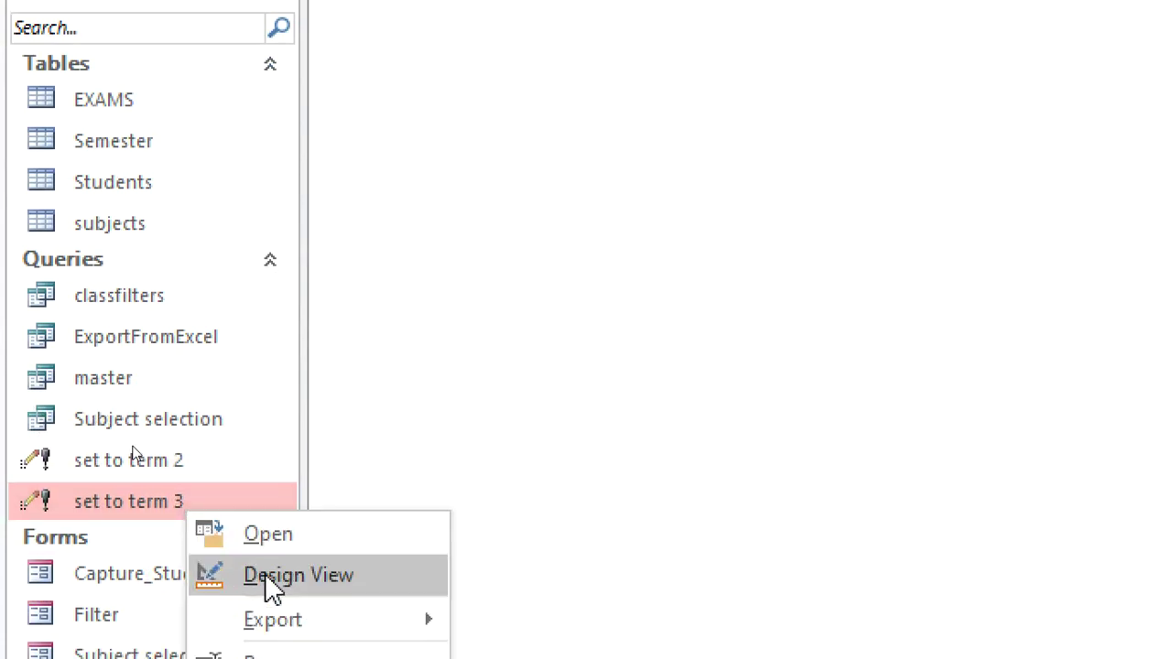
click(268, 583)
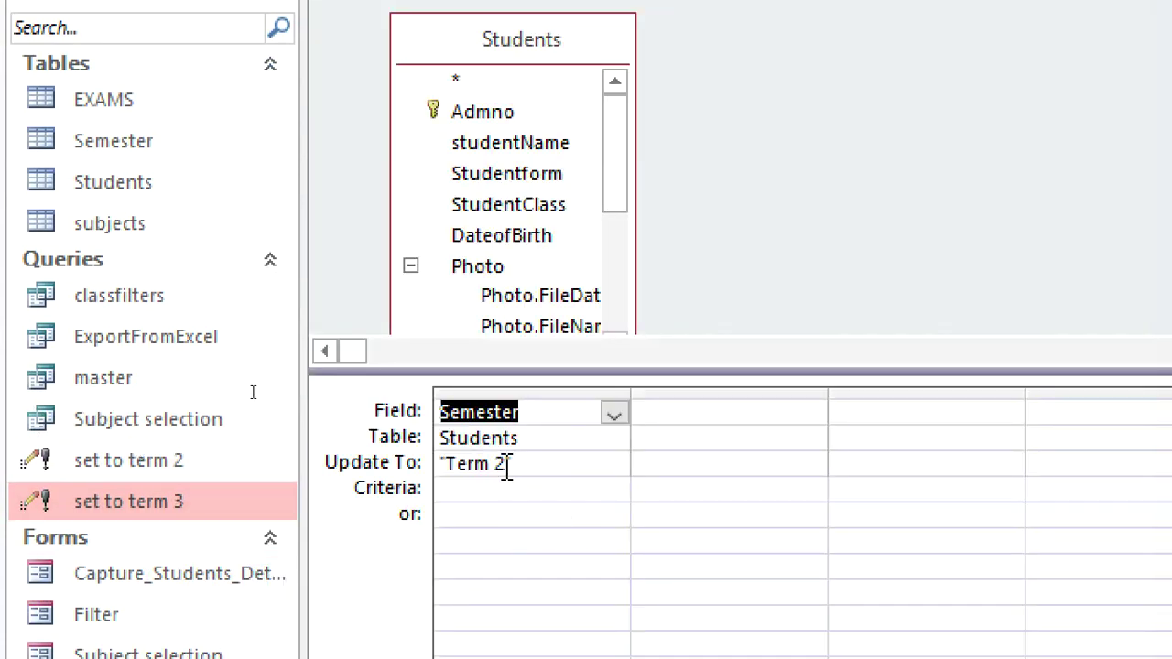
click(504, 464)
key(BackSpace)
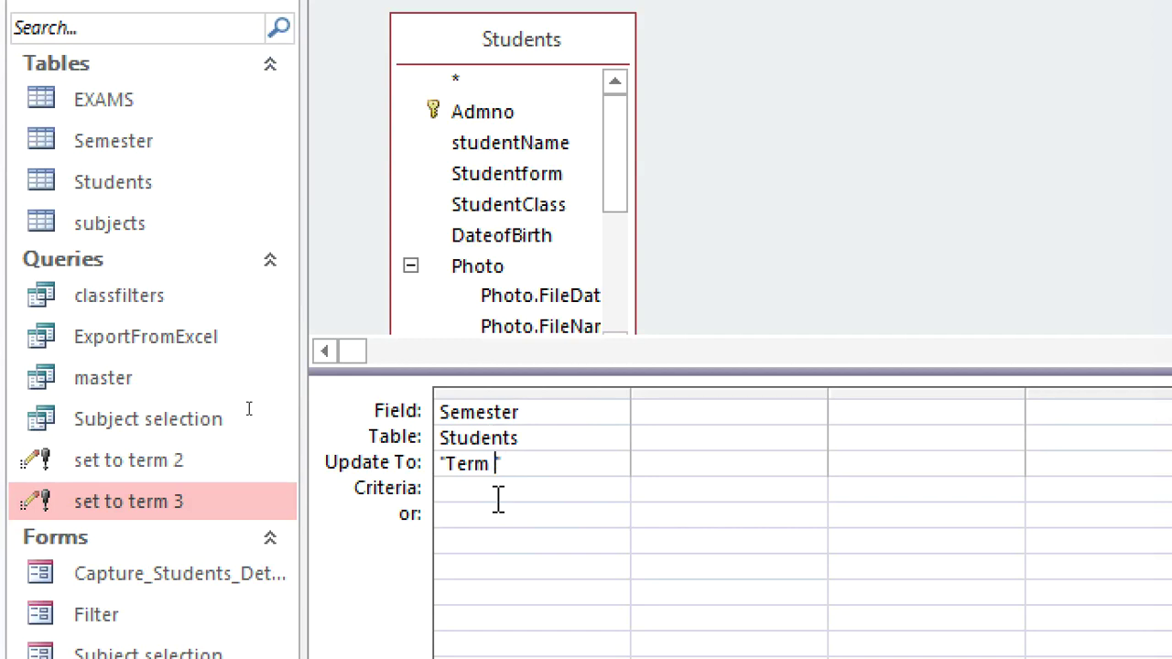
text(3)
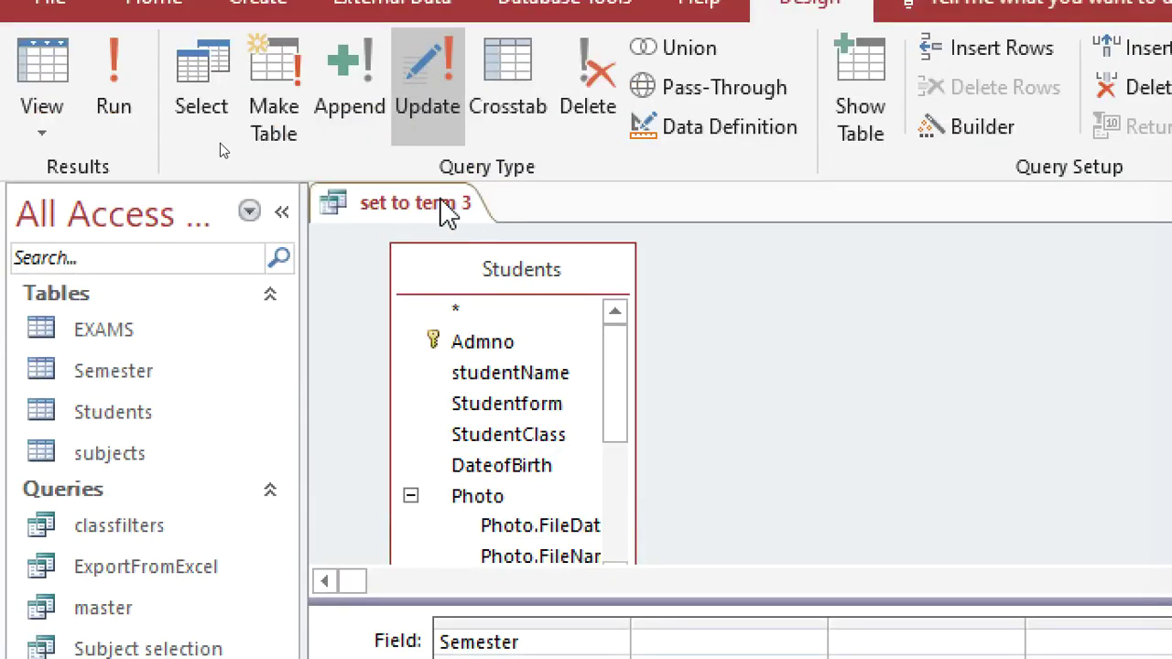
right_click(449, 205)
click(513, 265)
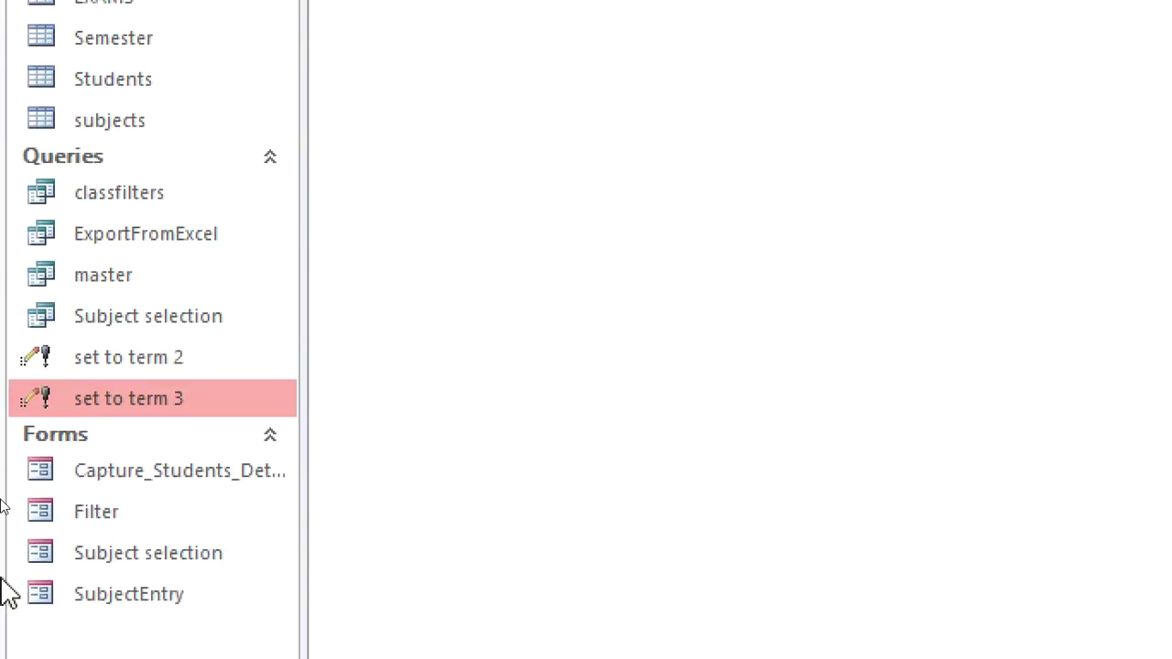
Duplicate the "set to term 2" query under the name "set to term 1"
right_click(209, 373)
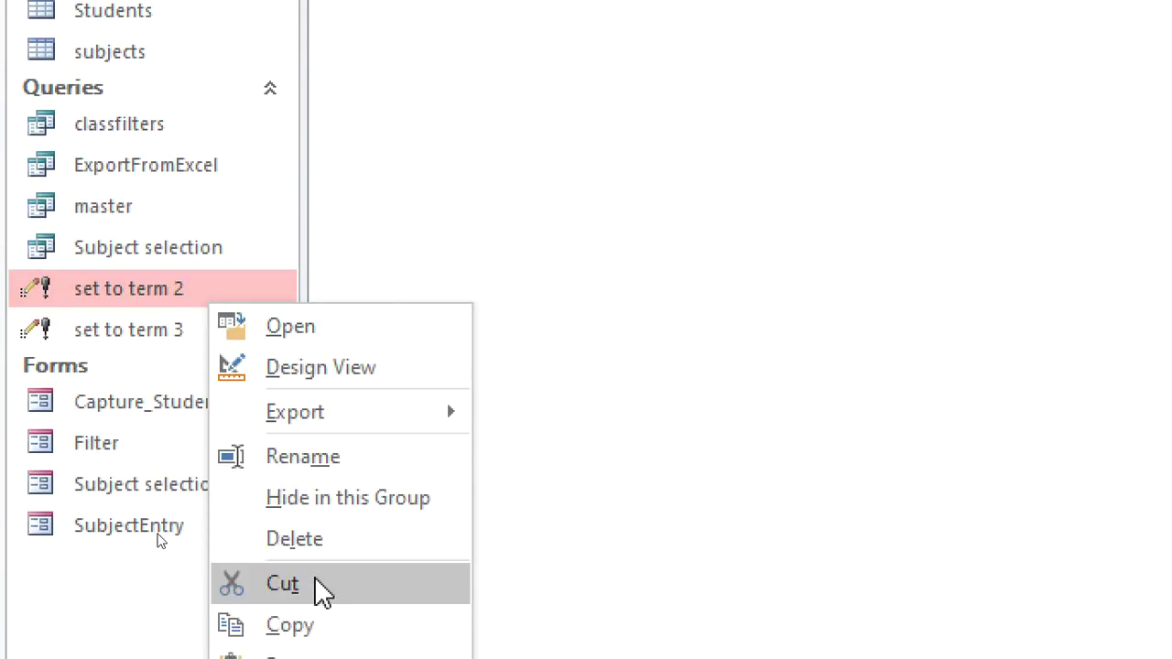
click(346, 558)
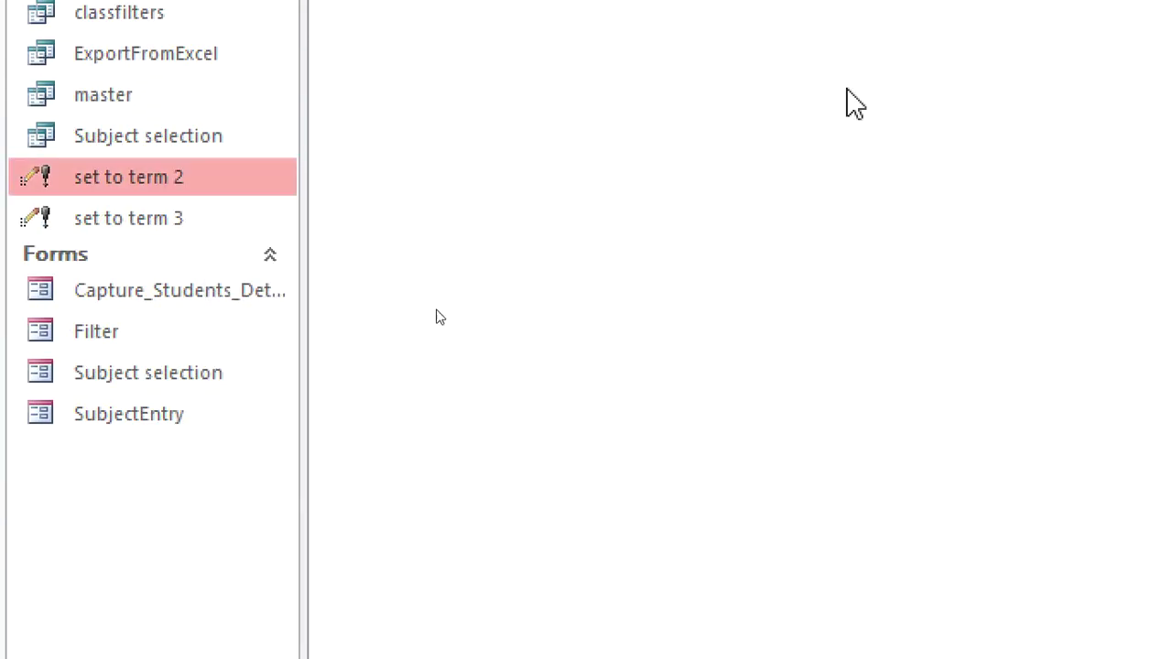
click(922, 204)
key(BackSpace)
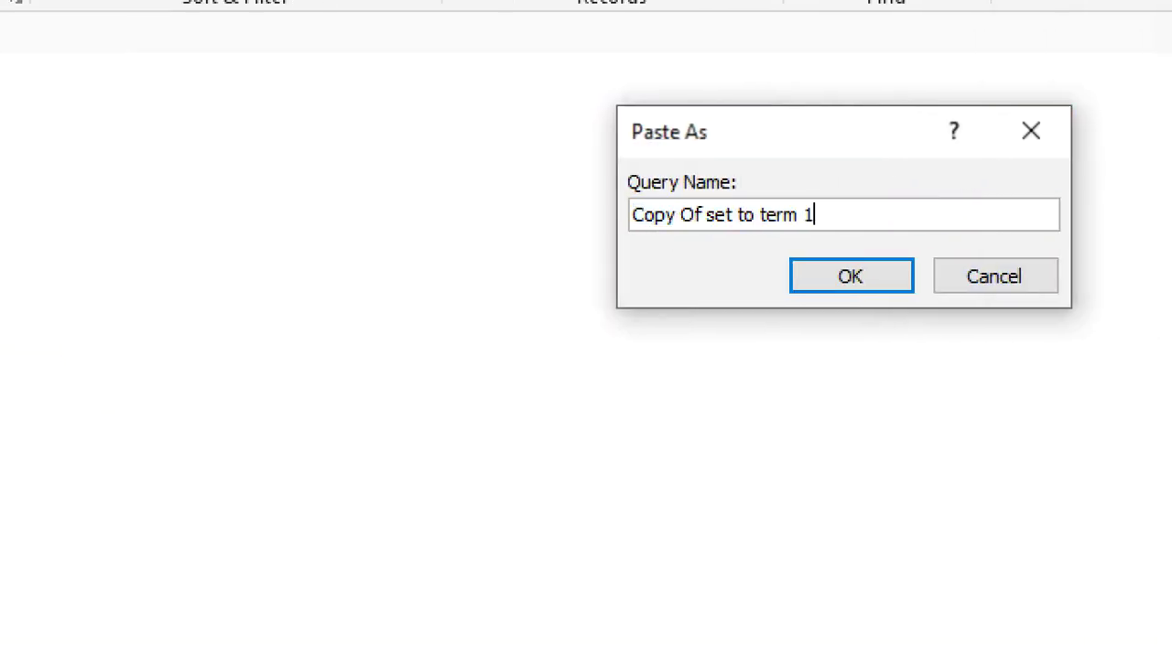
drag(697, 219, 463, 240)
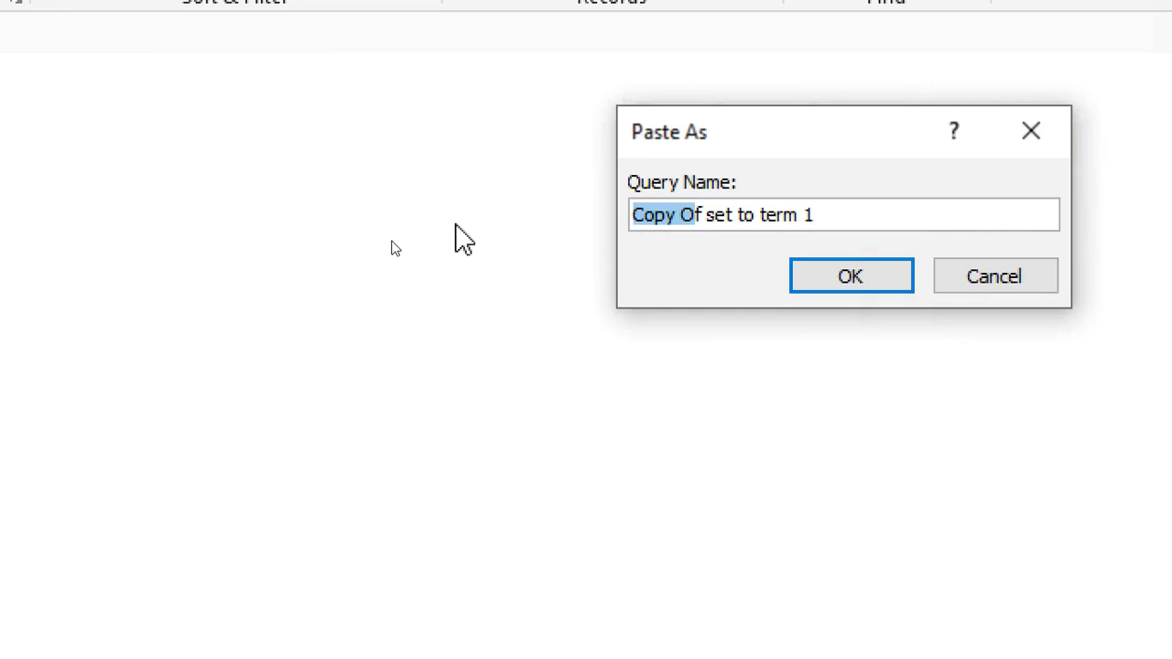
key(BackSpace)
key(Delete)
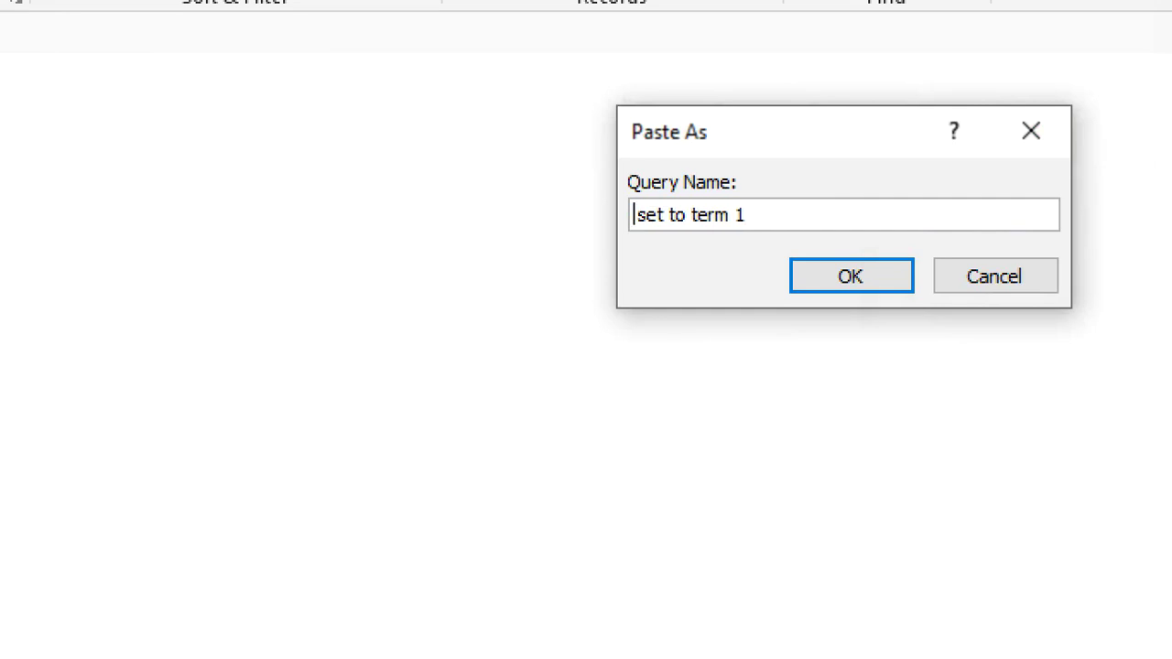
click(813, 275)
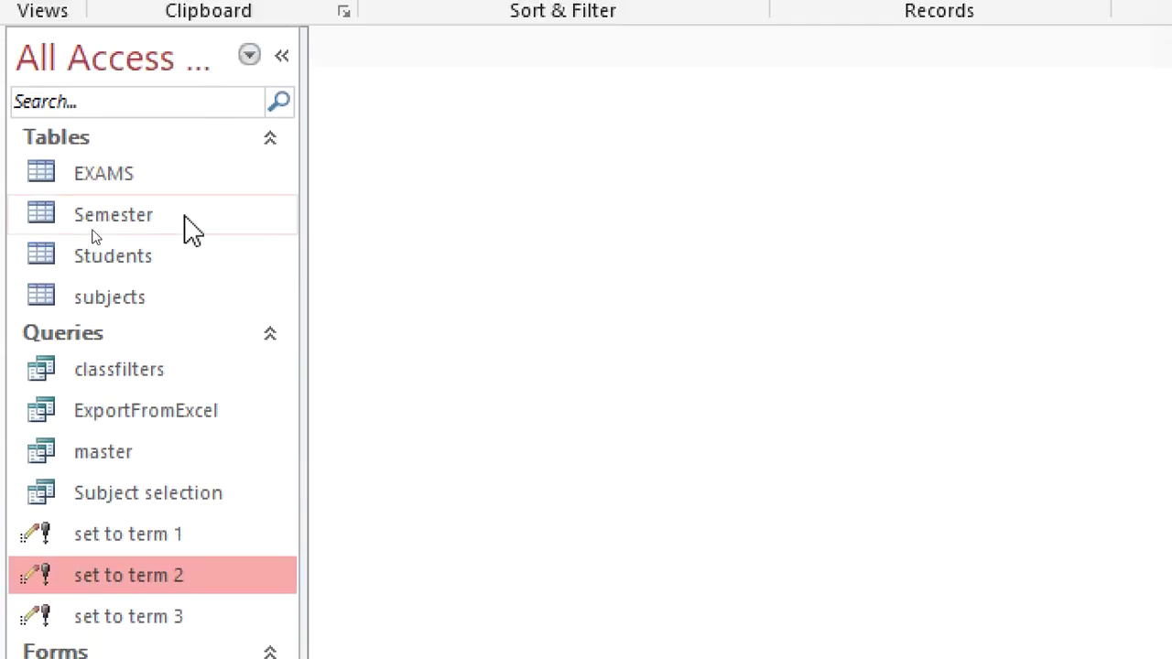
Open the Students table and select its Semester column to examine the stored terms
double_click(188, 221)
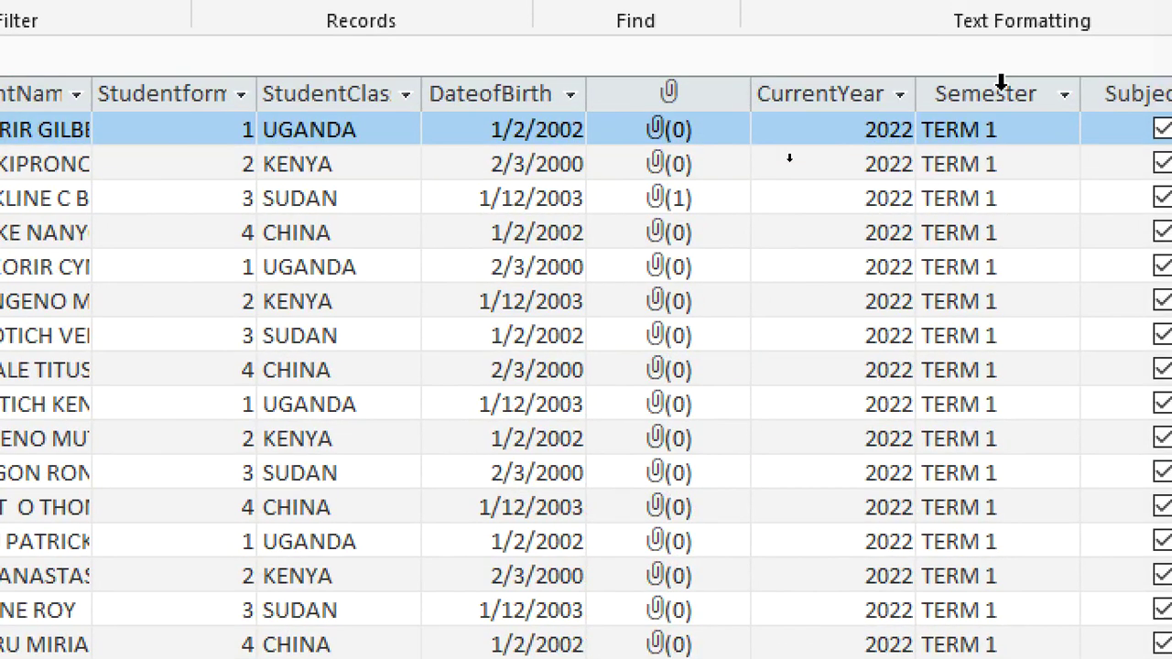
click(1010, 89)
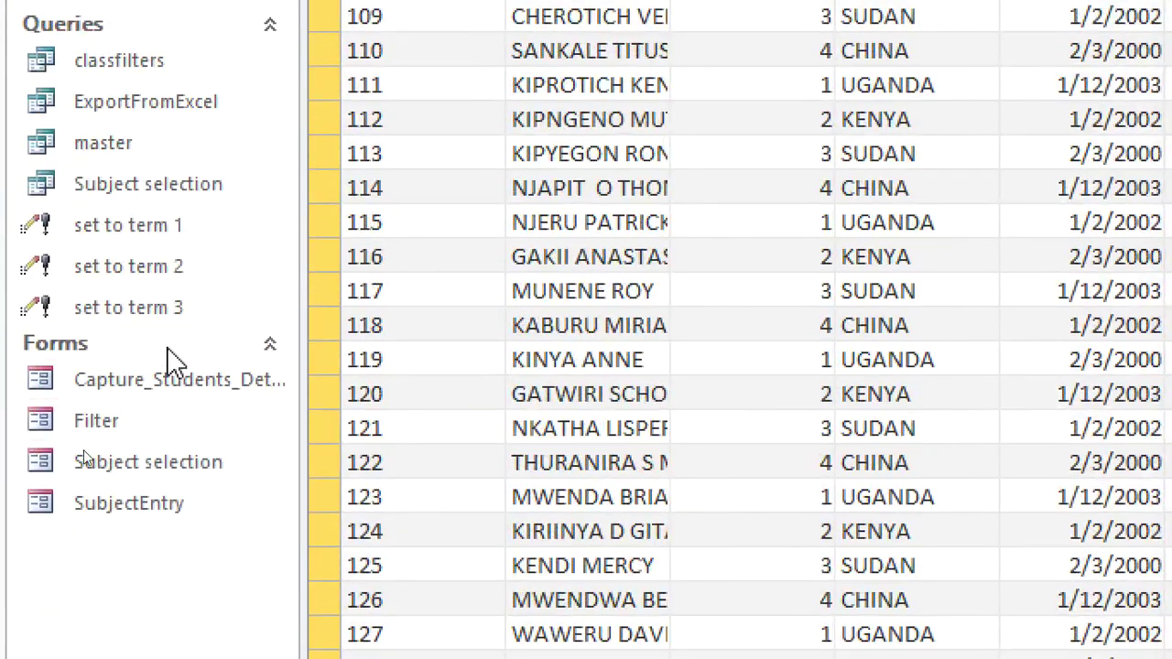
Run the "set to term 2" update query, accept the changes, and refresh the Students datasheet to check the Semester column
double_click(165, 267)
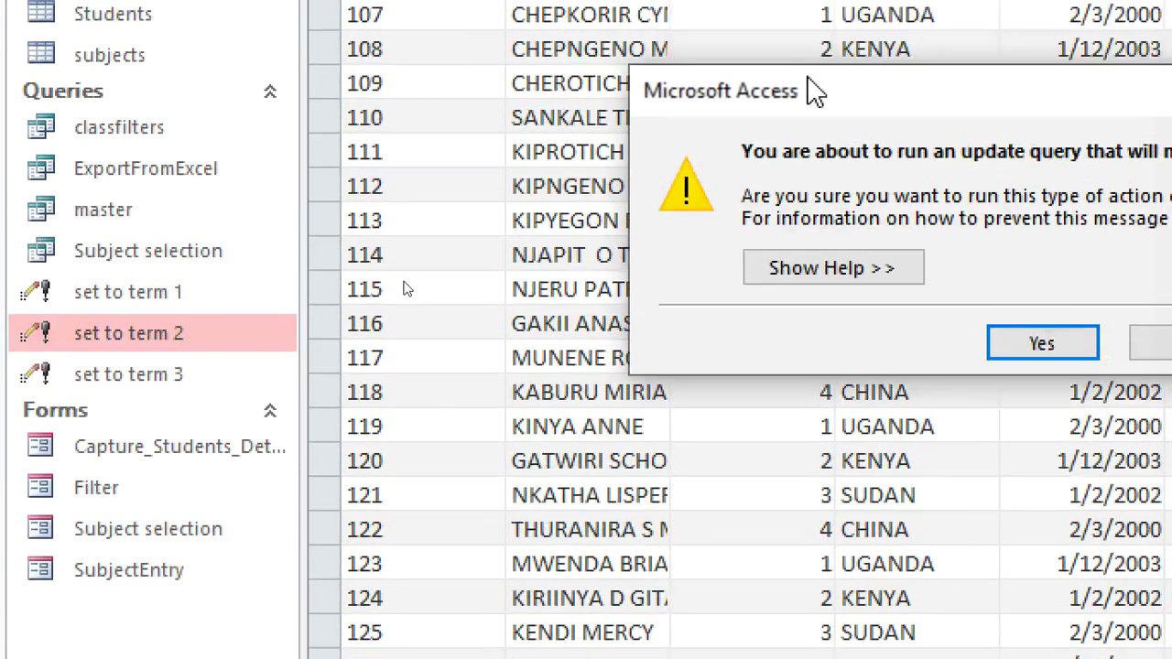
drag(787, 94, 335, 139)
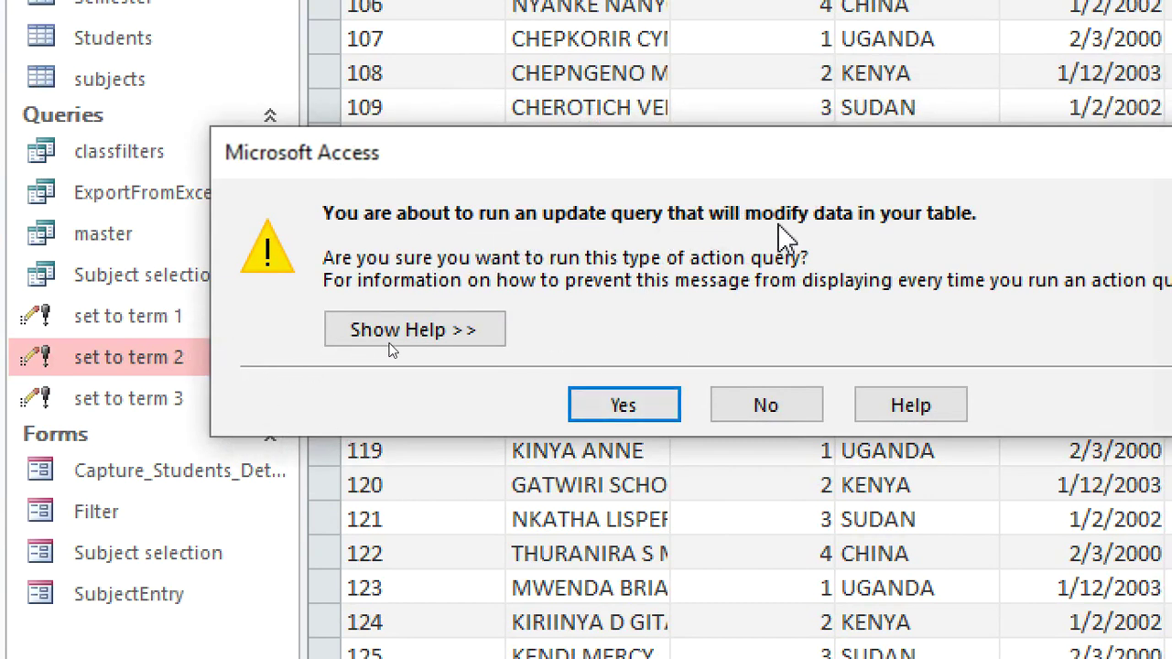
click(646, 412)
drag(958, 171, 403, 192)
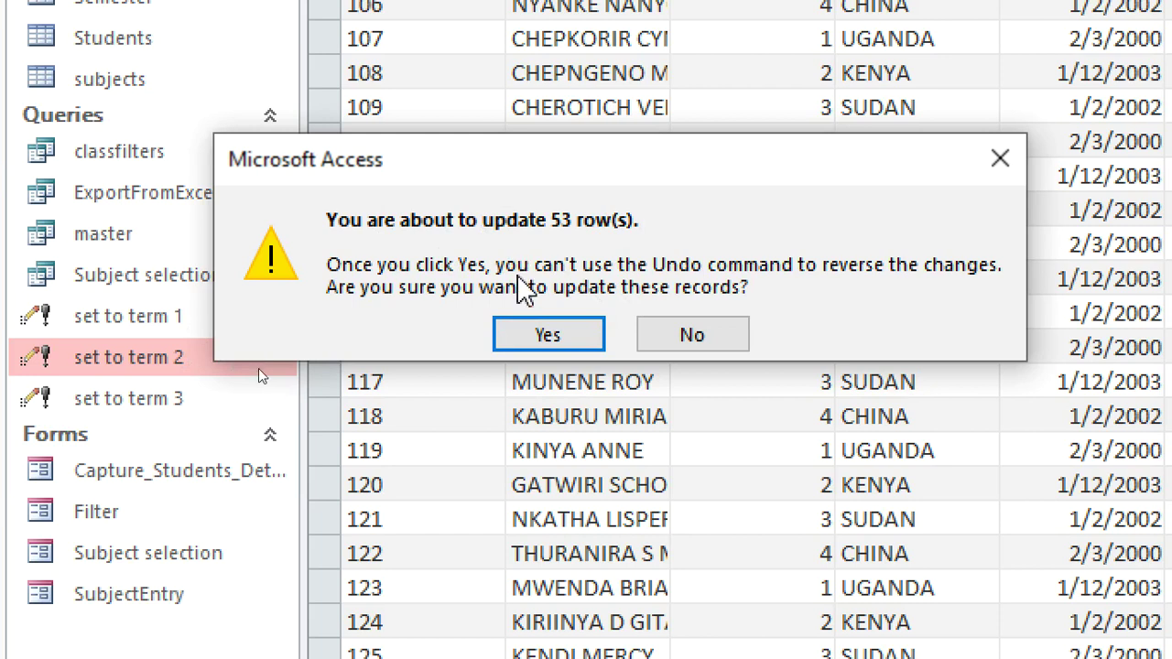
click(547, 337)
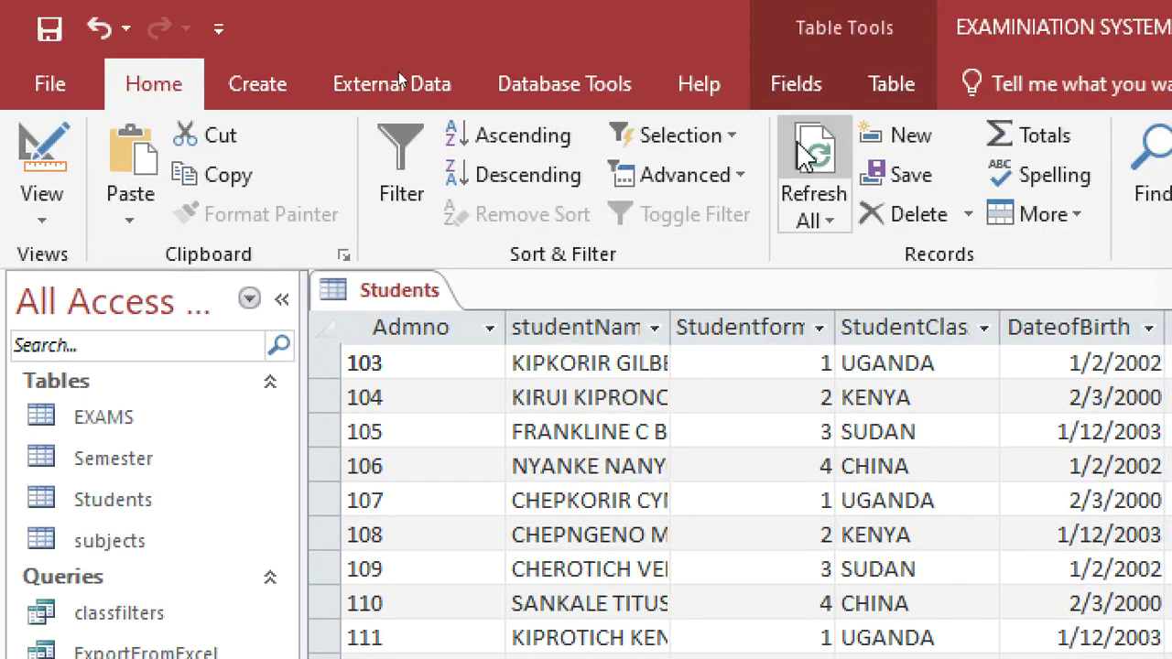
click(805, 160)
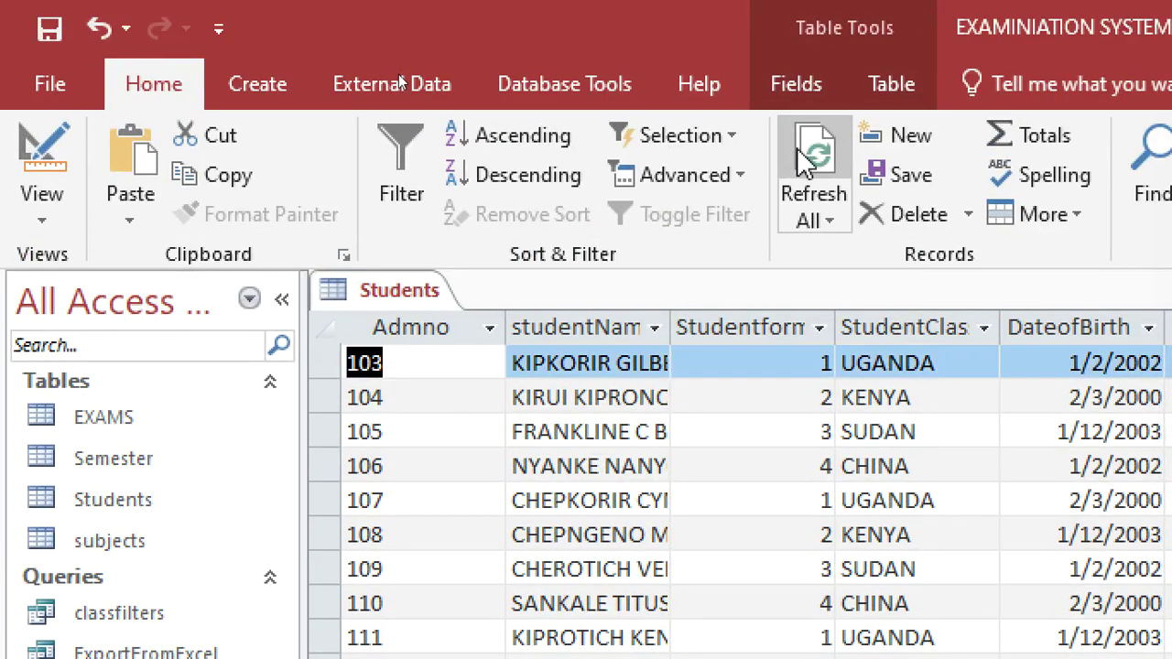
click(876, 308)
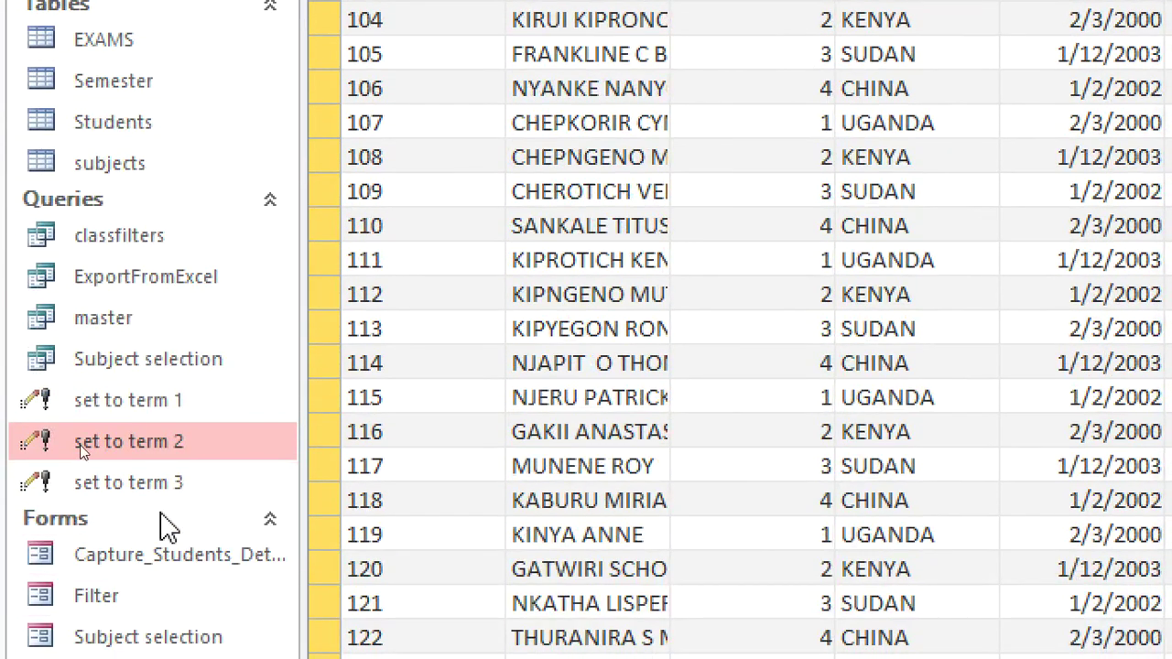
Run the "set to term 3" update query, accept the changes, and refresh the Students datasheet to check the Semester column
double_click(183, 483)
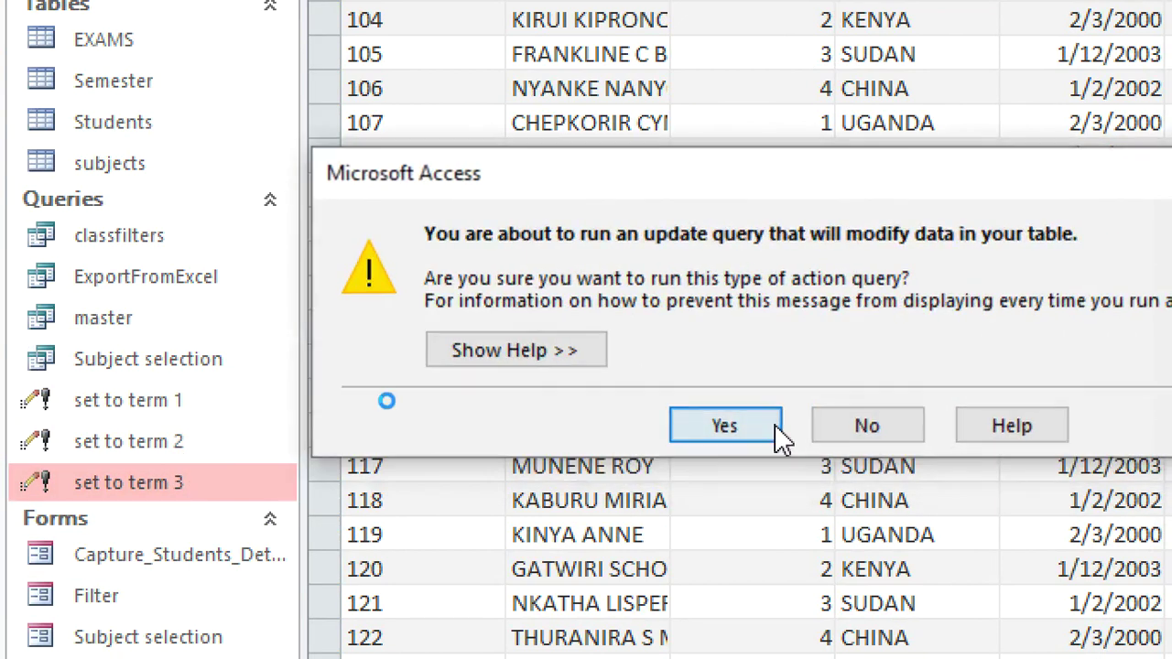
click(724, 426)
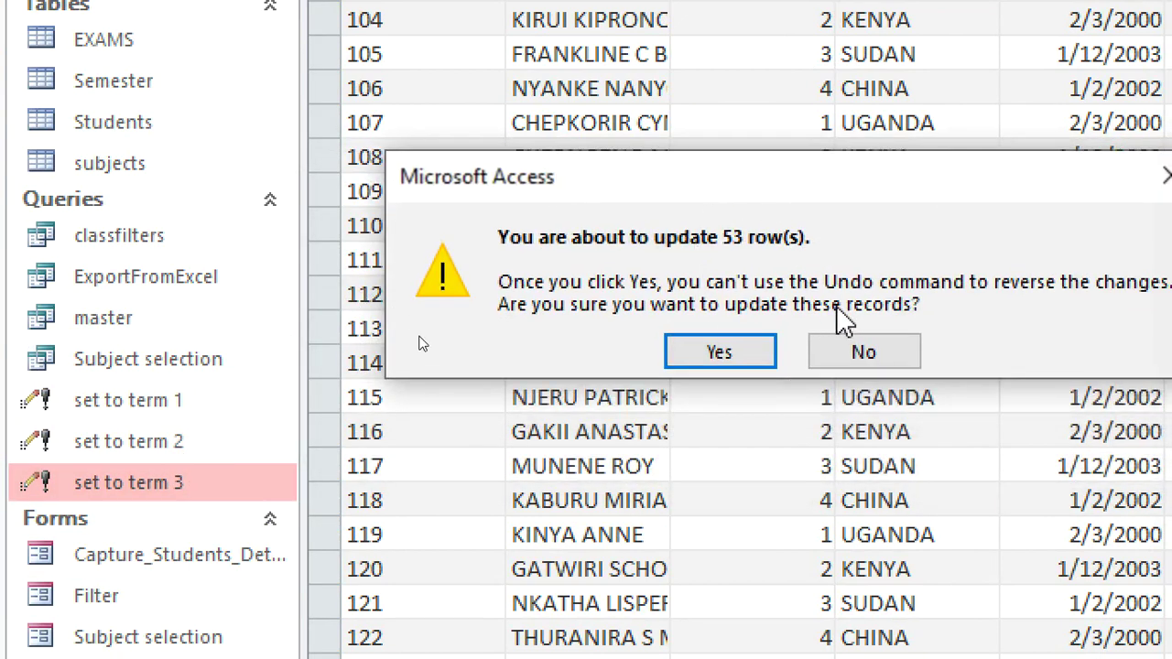
click(719, 353)
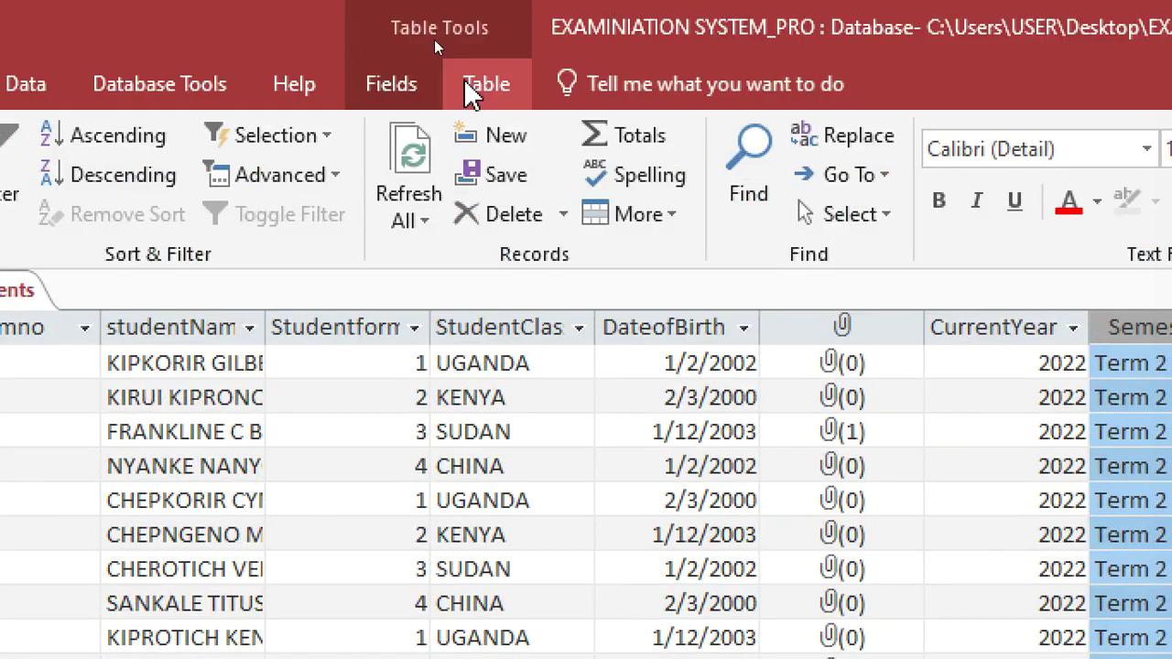
click(409, 174)
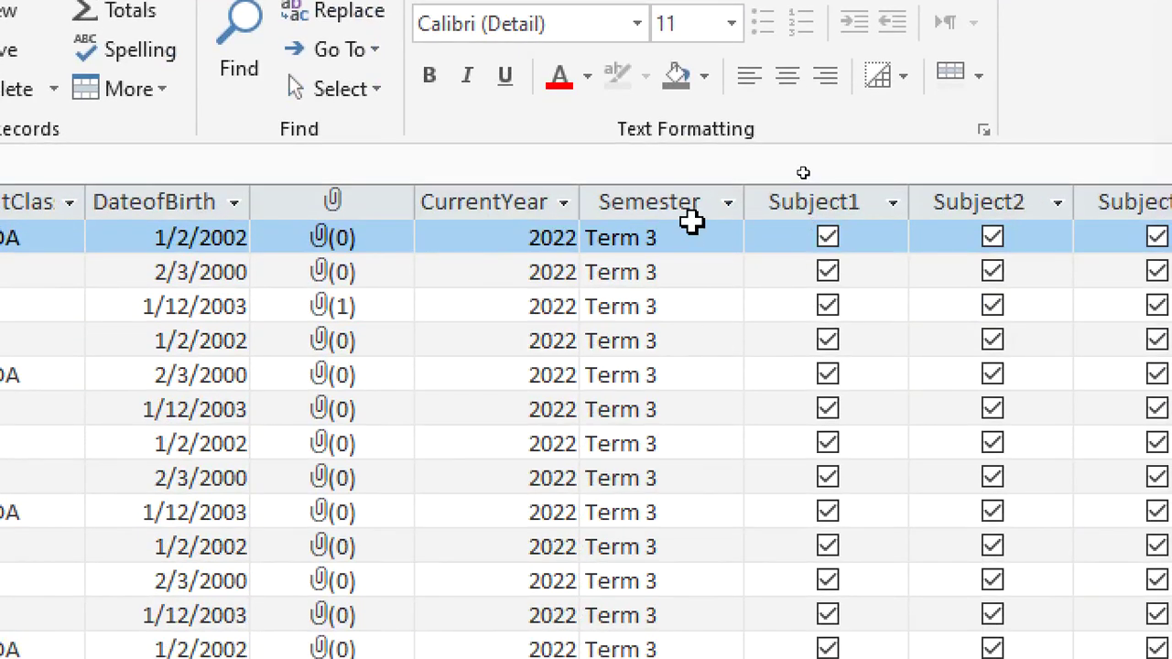
click(686, 329)
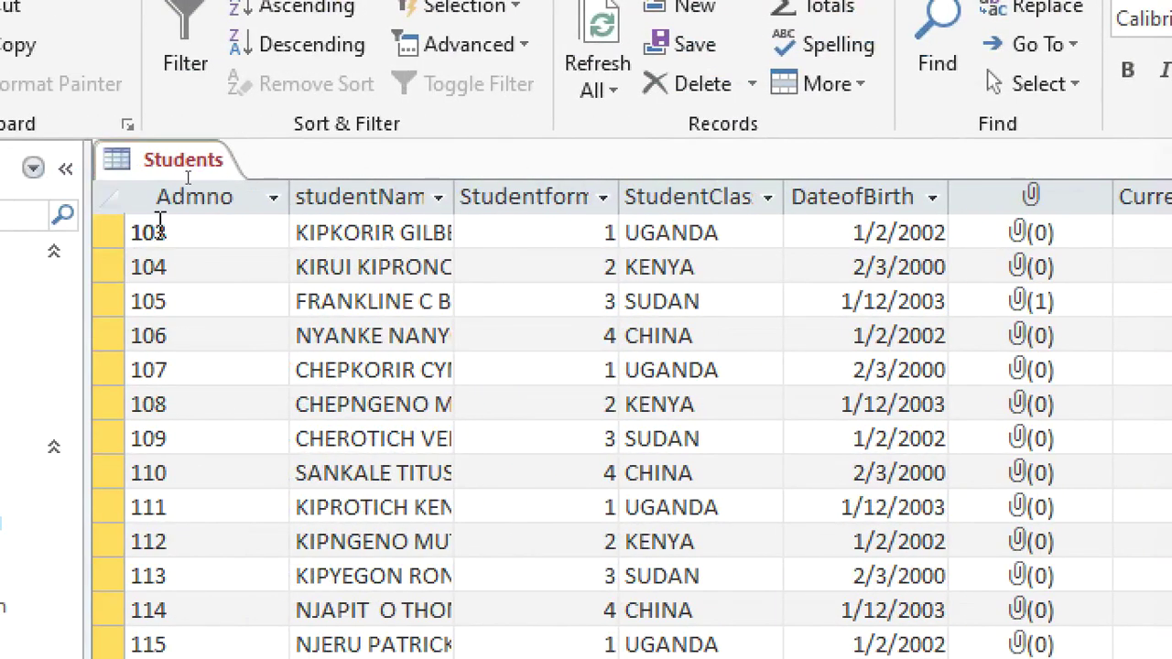
Close the Students table and create a new query in design view based on the Students table
right_click(188, 175)
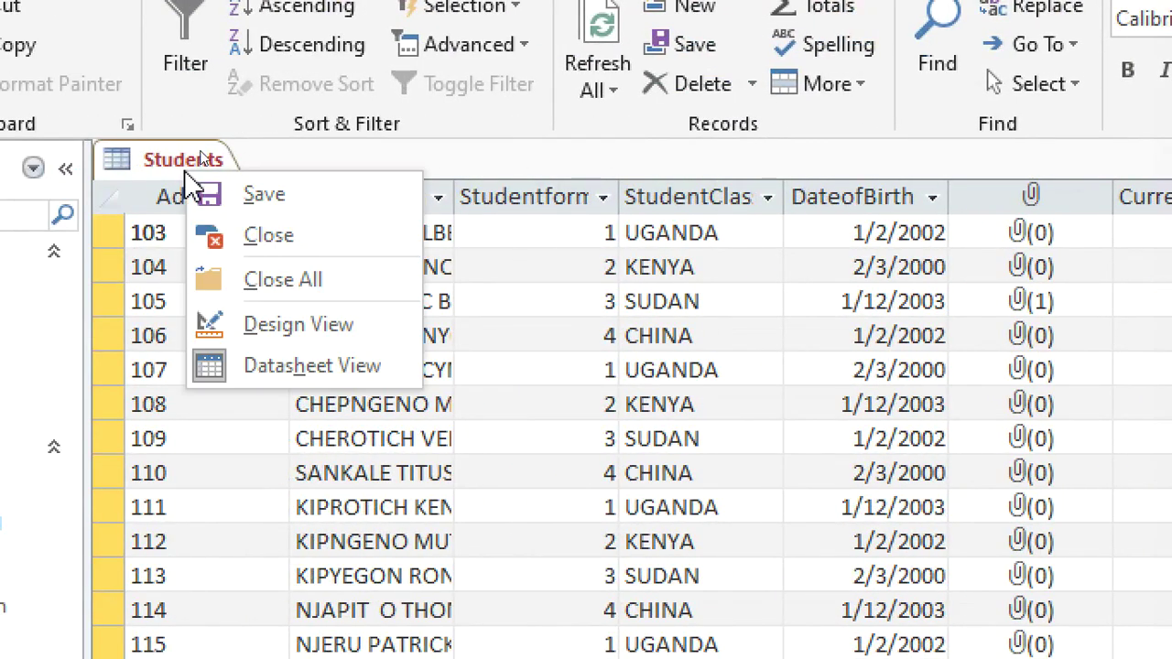
click(241, 231)
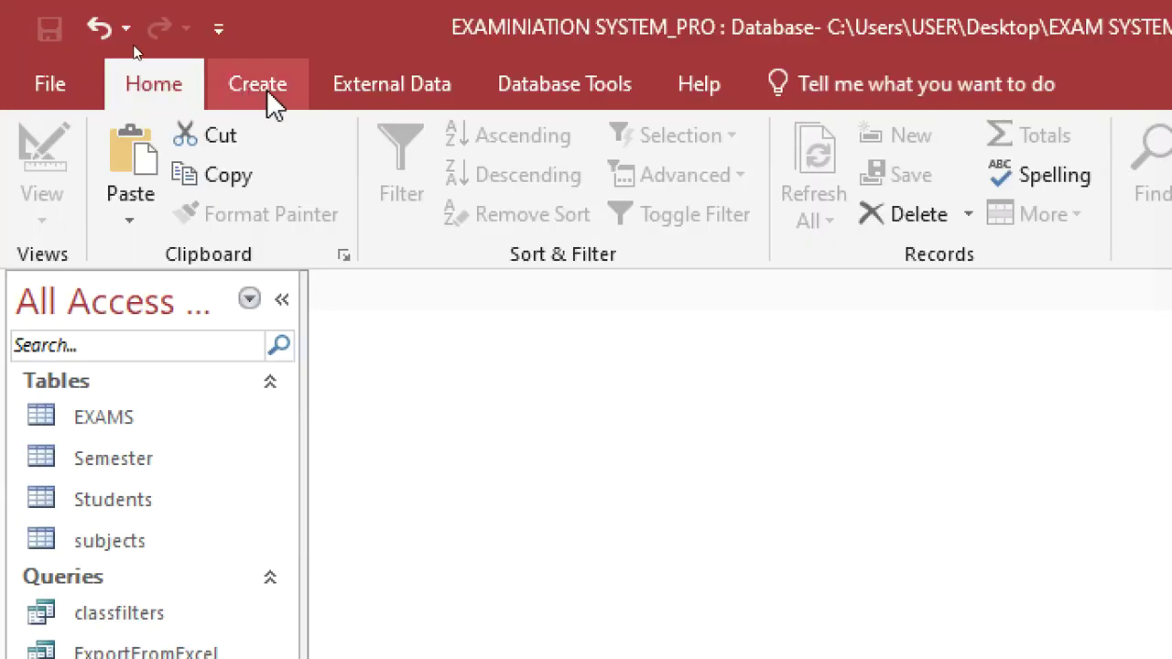
click(271, 102)
click(506, 207)
drag(1016, 481, 631, 119)
double_click(604, 247)
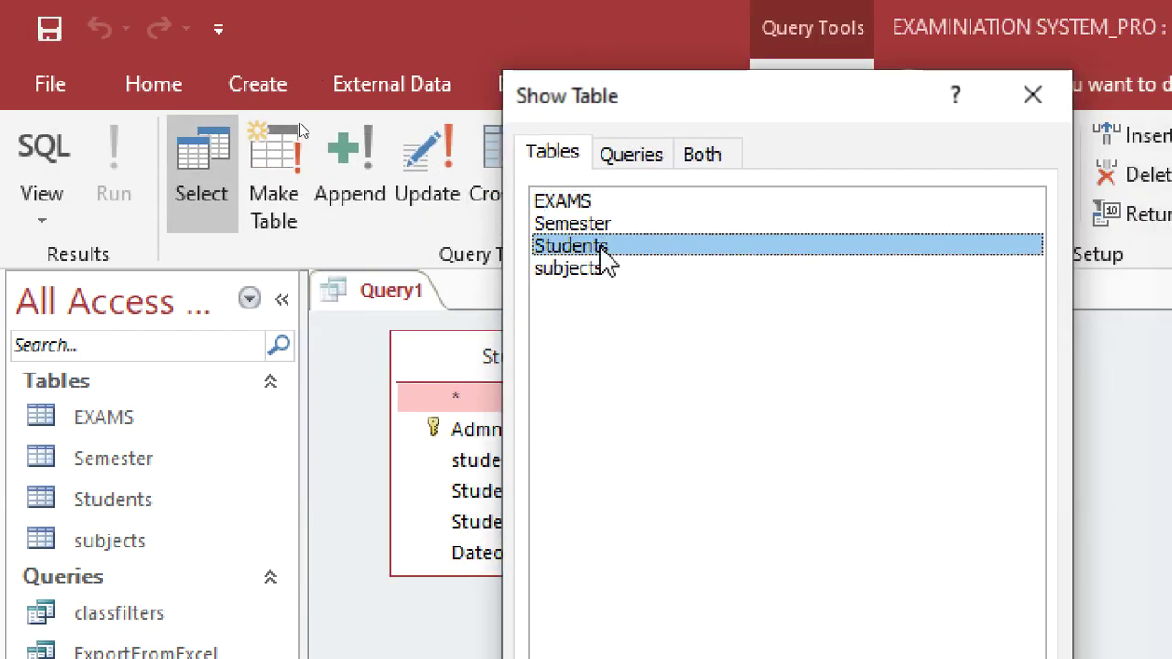
click(1032, 95)
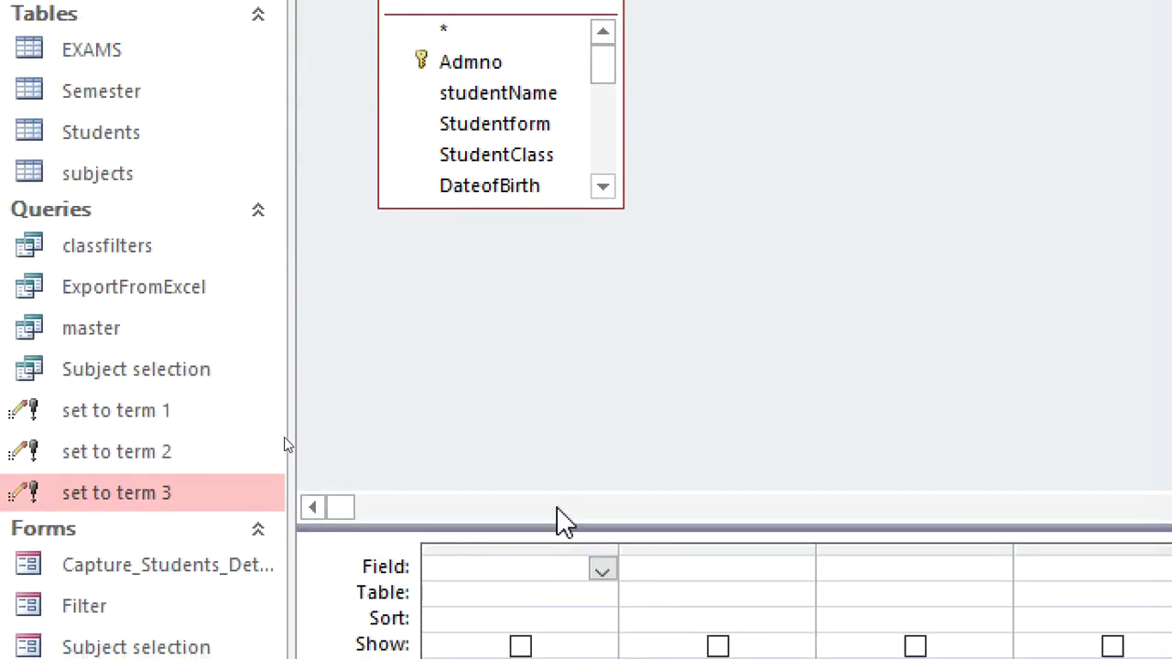
Add the CurrentYear and Semester fields to the query grid and convert the query to an update query
drag(547, 522, 573, 296)
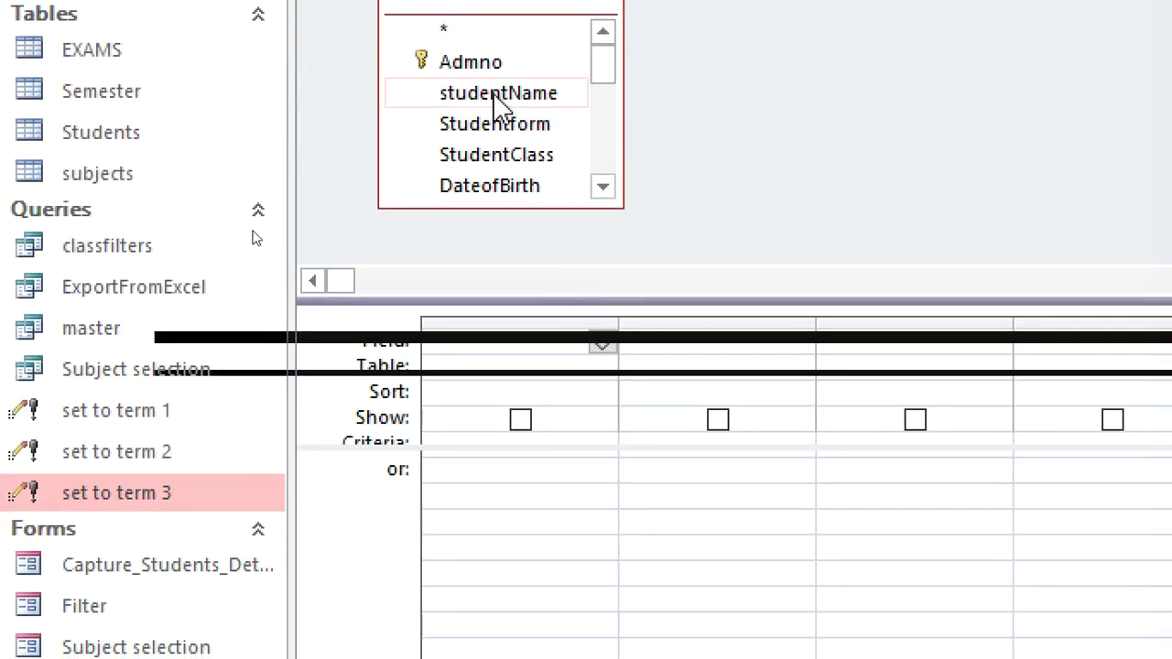
scroll(594, 197, down, 6)
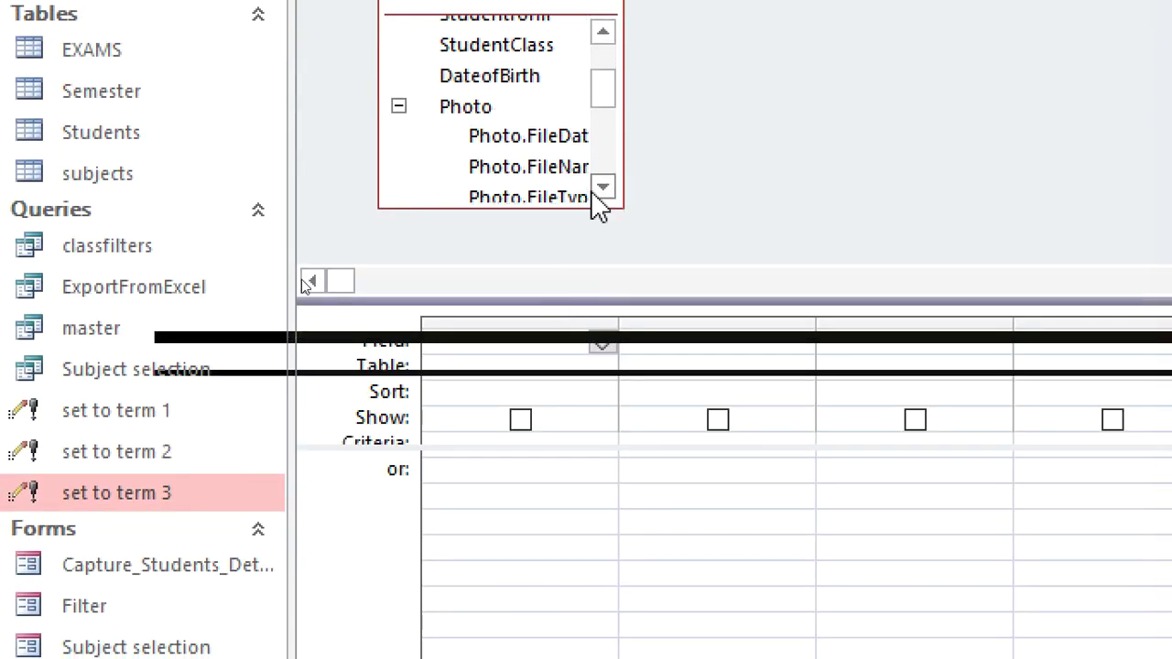
click(595, 190)
double_click(503, 123)
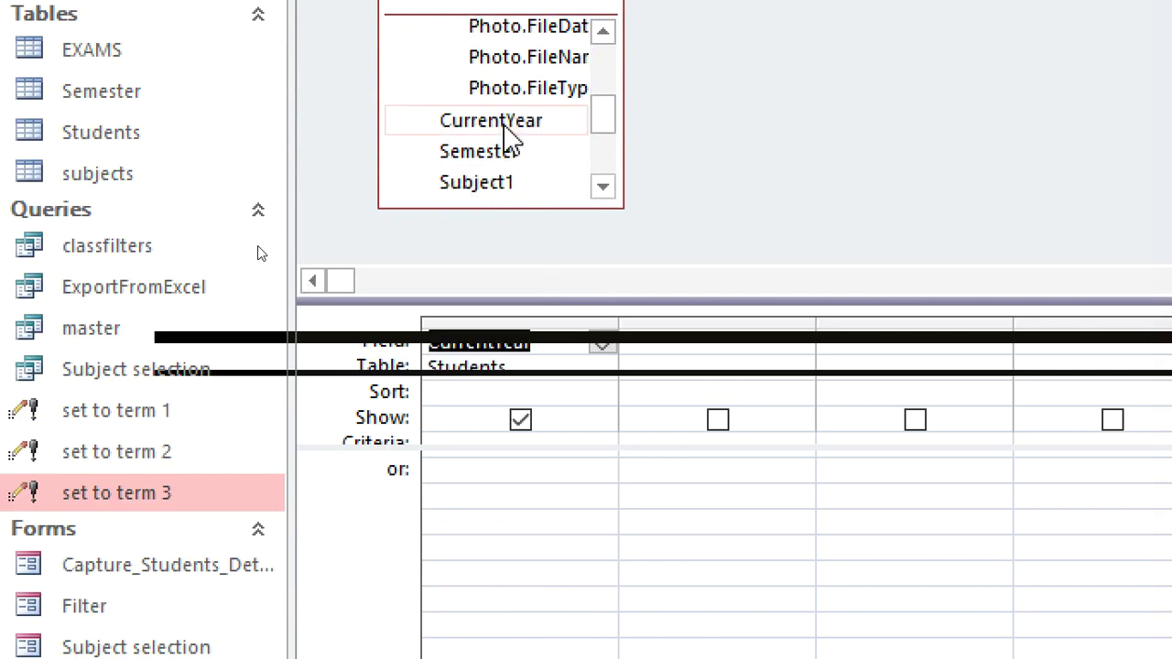
double_click(511, 154)
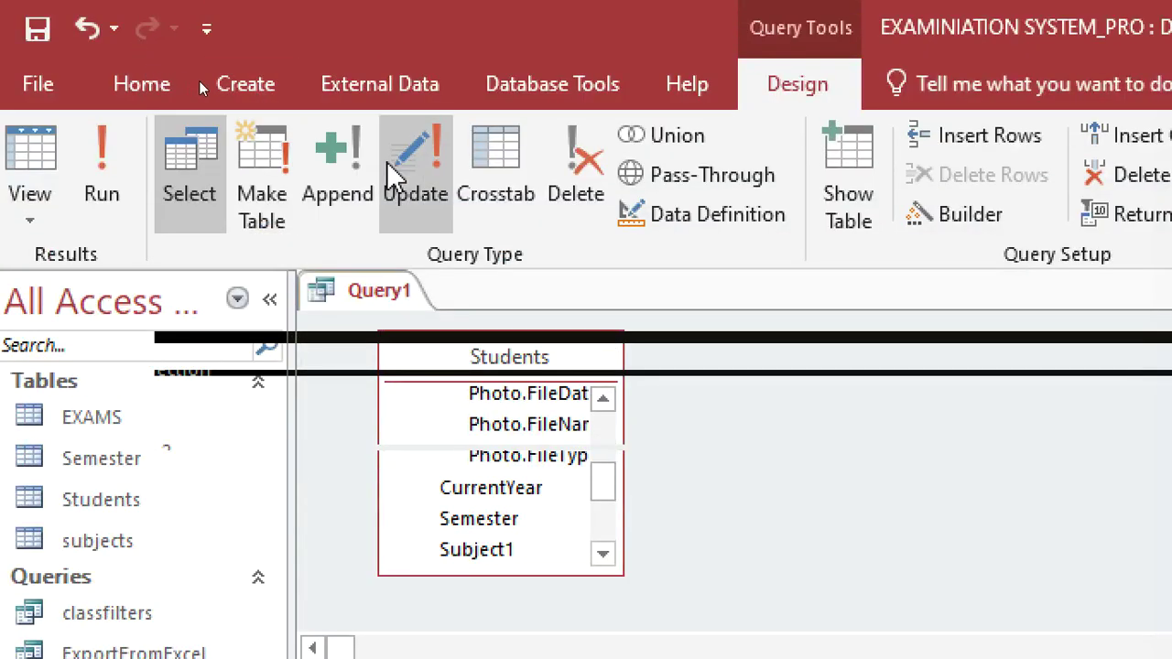
click(412, 169)
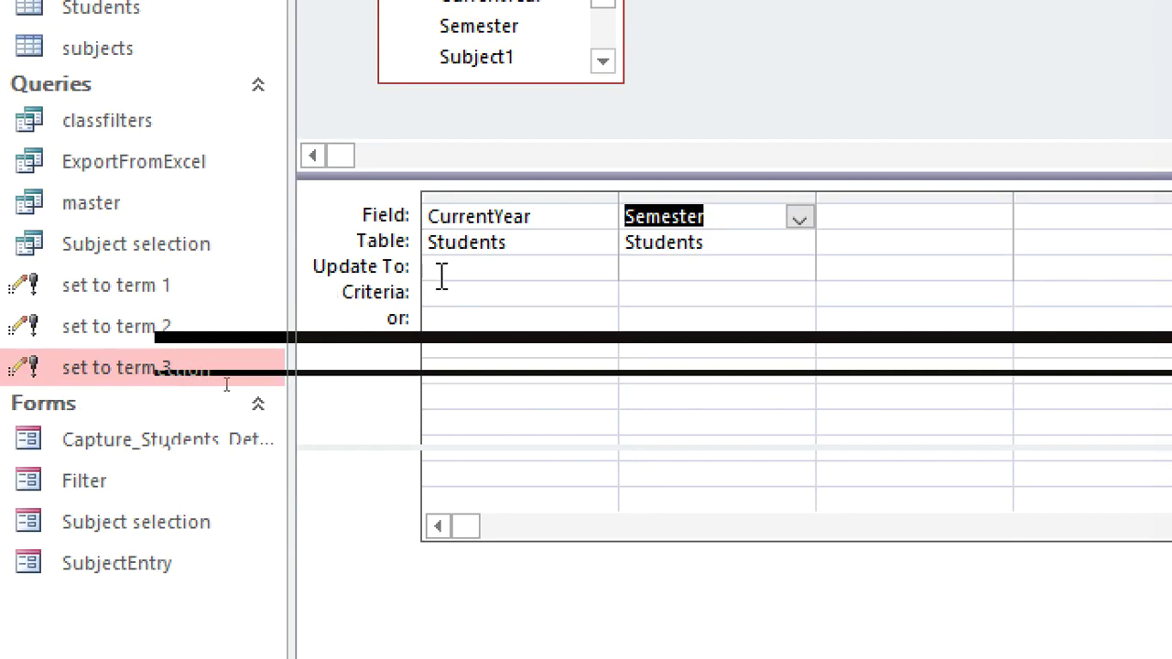
Set the update value of the CurrentYear field to [CurrentYear]+1
click(504, 272)
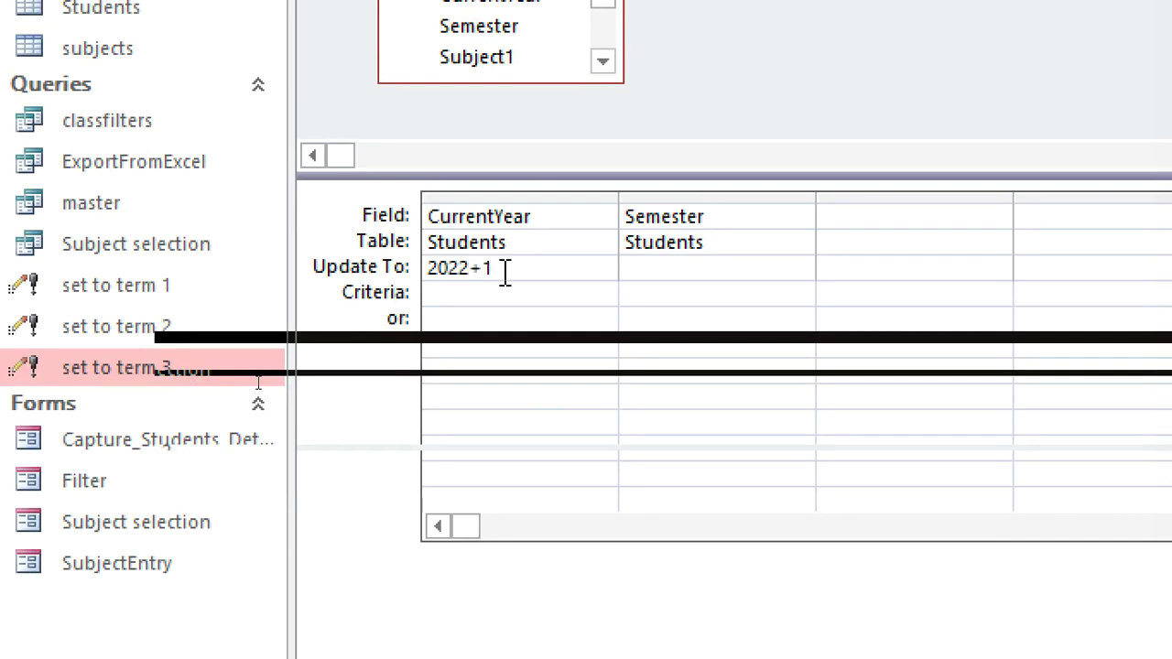
drag(472, 282, 444, 282)
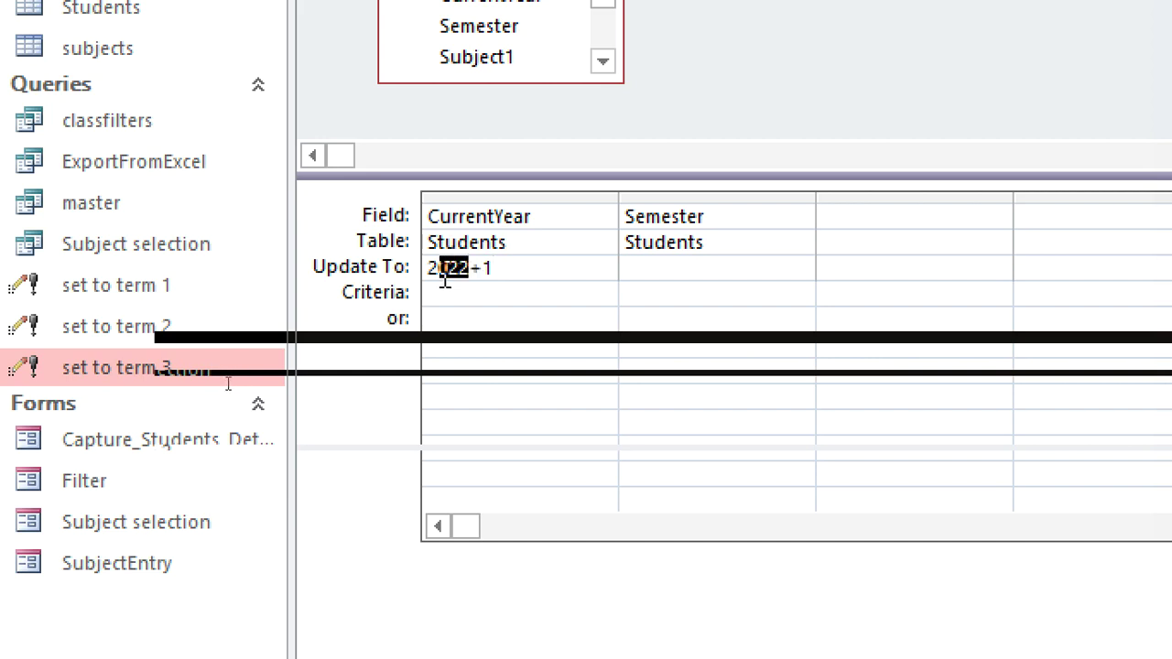
key(BackSpace)
text([CurrentYear)
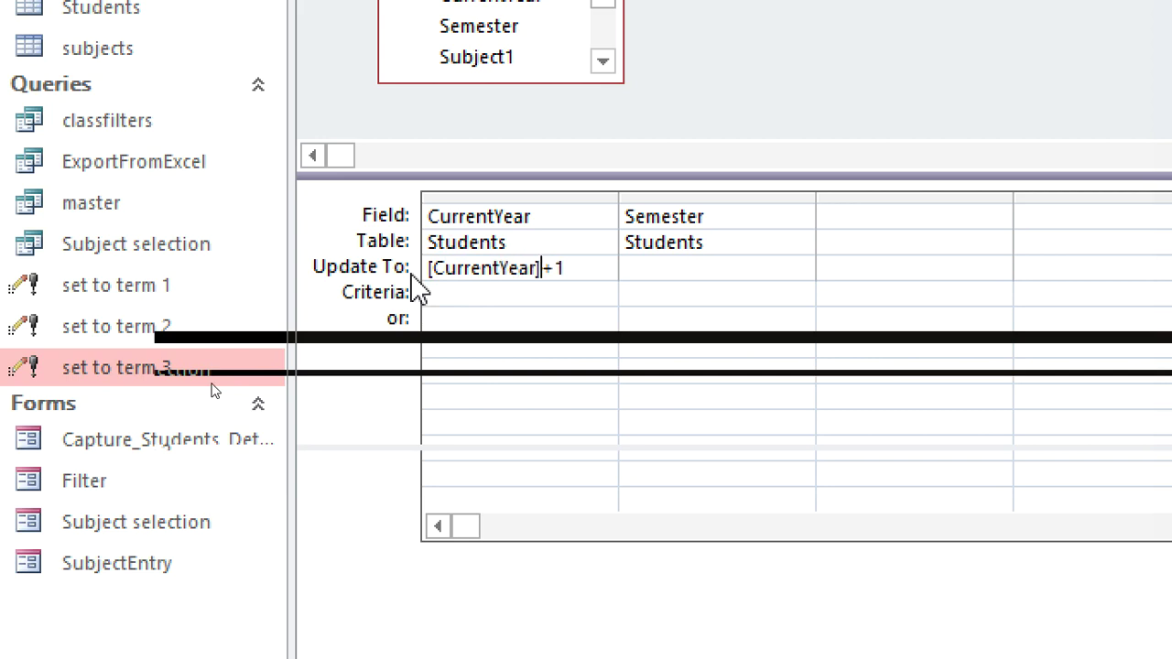
drag(575, 271, 408, 267)
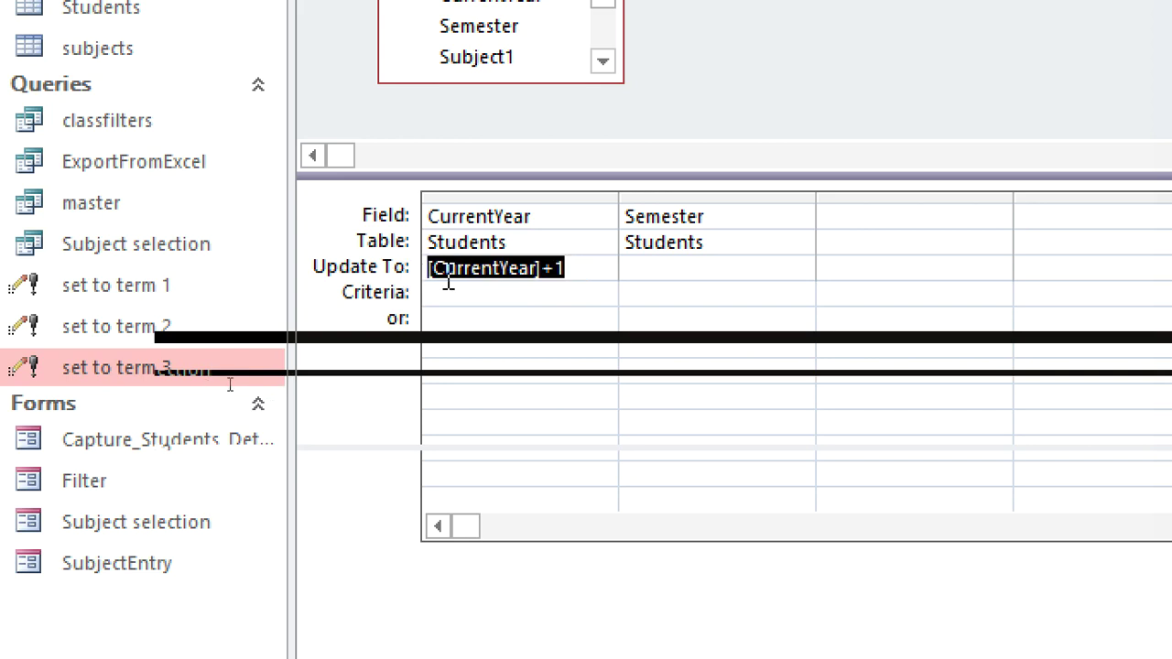
right_click(448, 284)
click(579, 275)
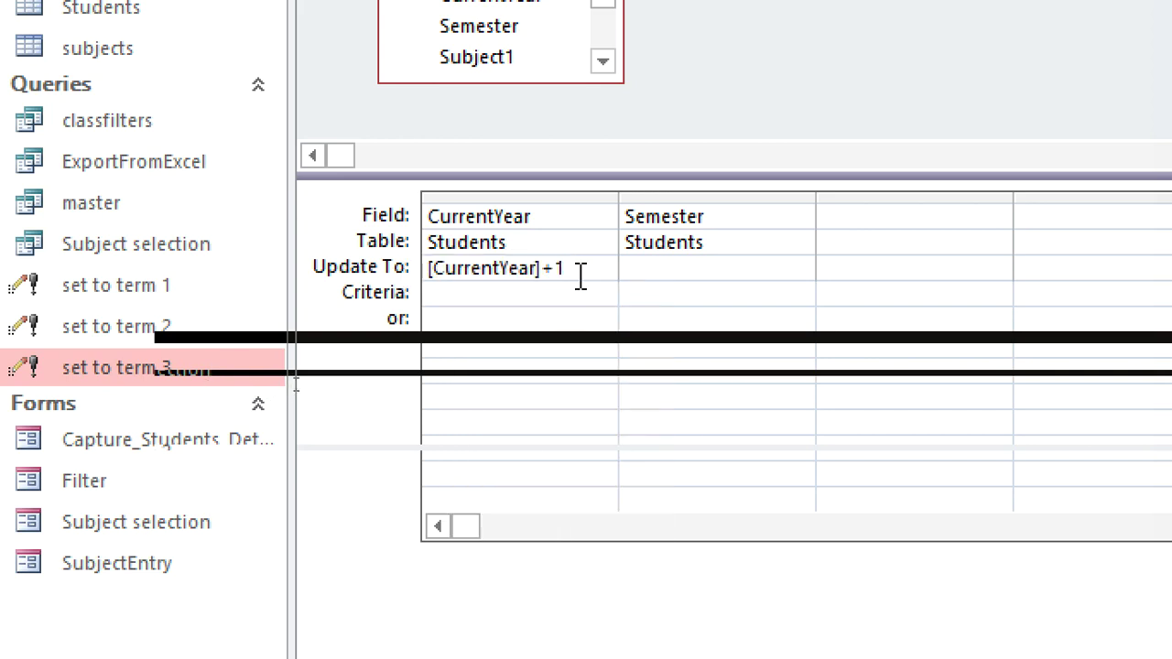
Save the query under the name "update year upwards"
key(ctrl+s)
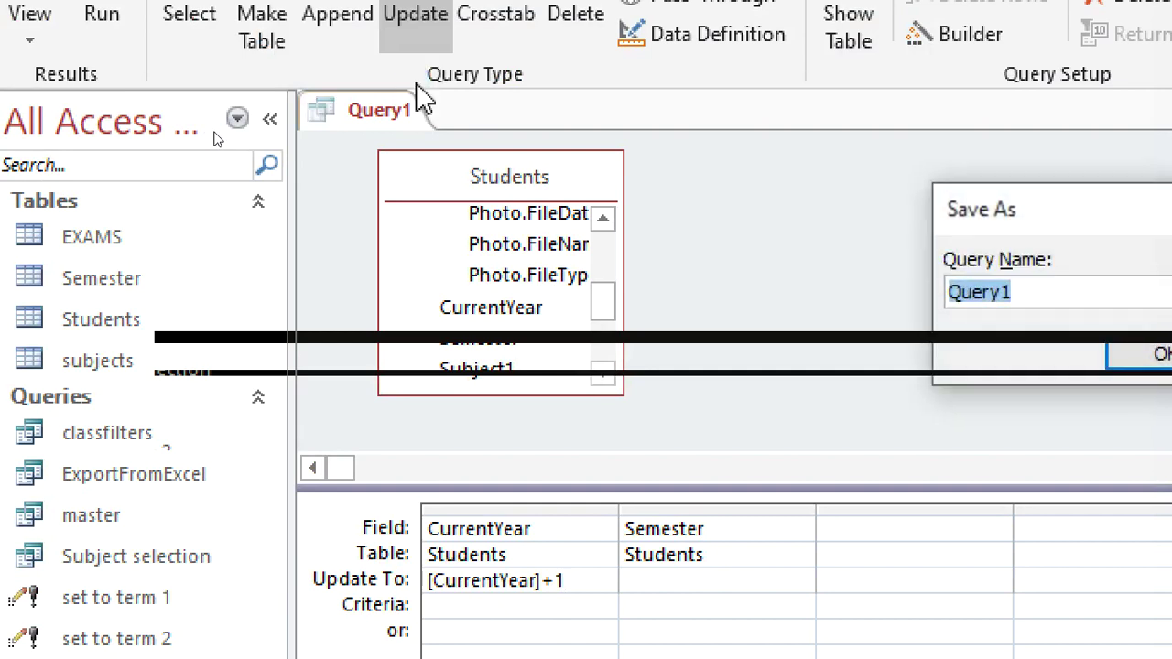
text(upwards)
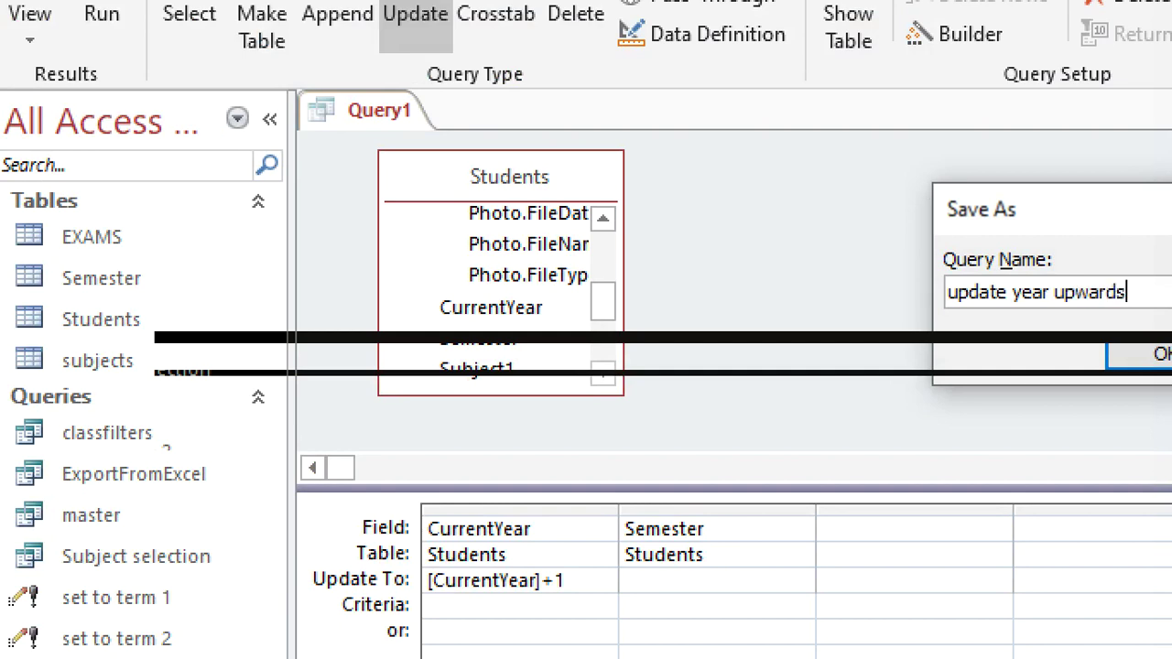
key(Return)
text(3)
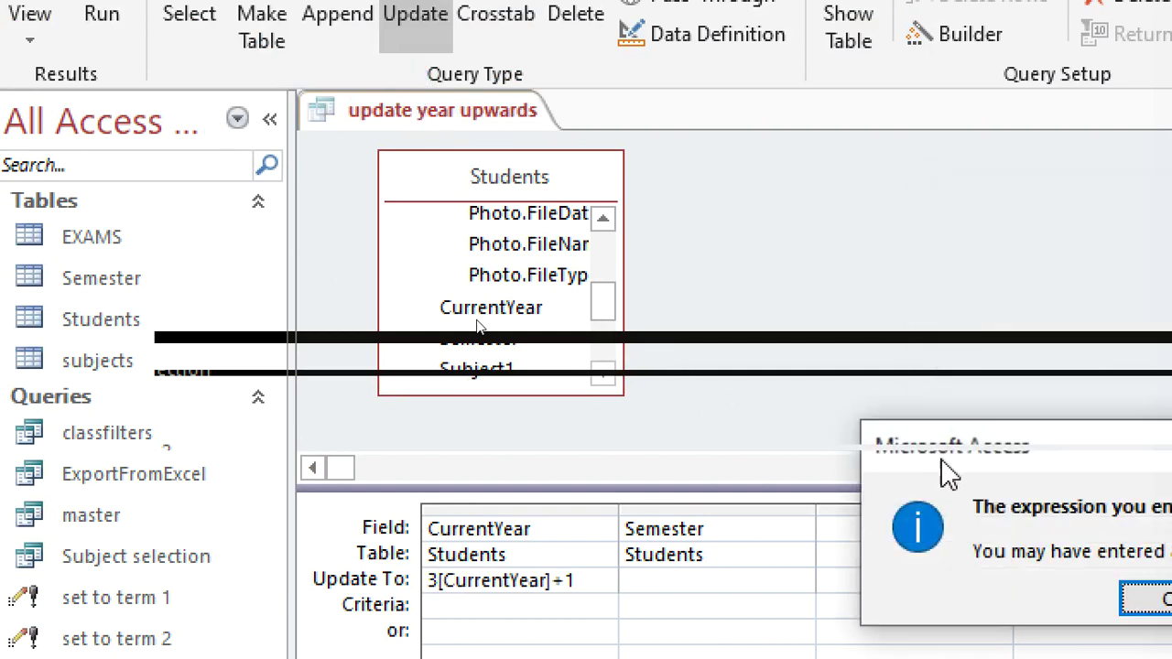
drag(947, 472, 489, 376)
click(741, 509)
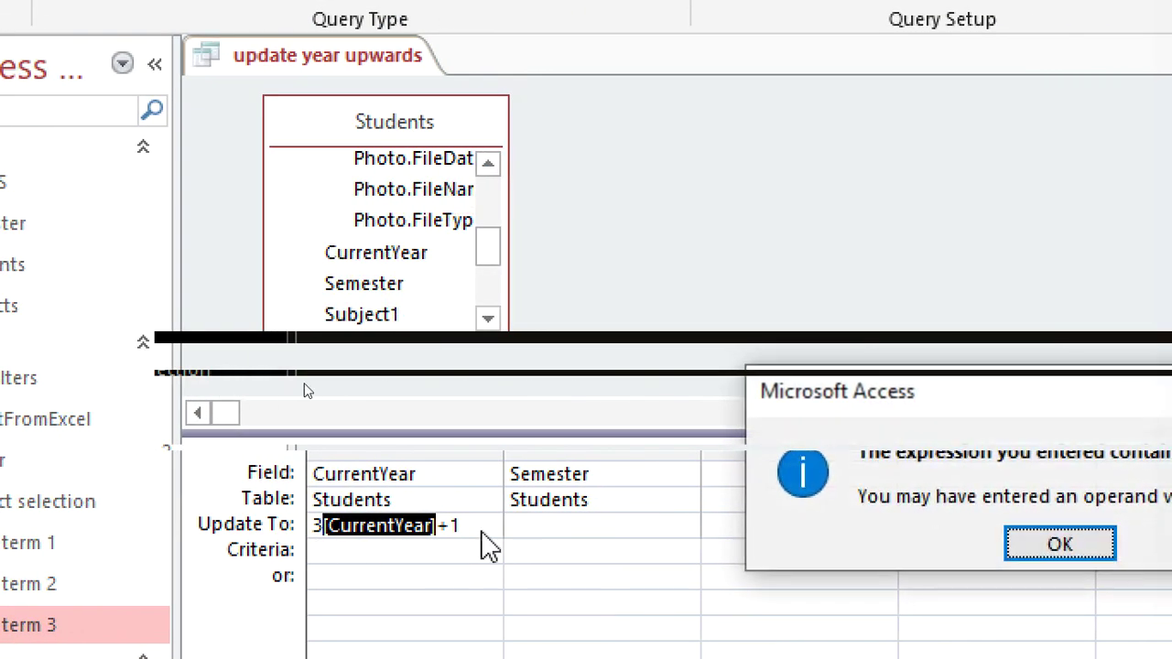
click(1059, 544)
click(266, 526)
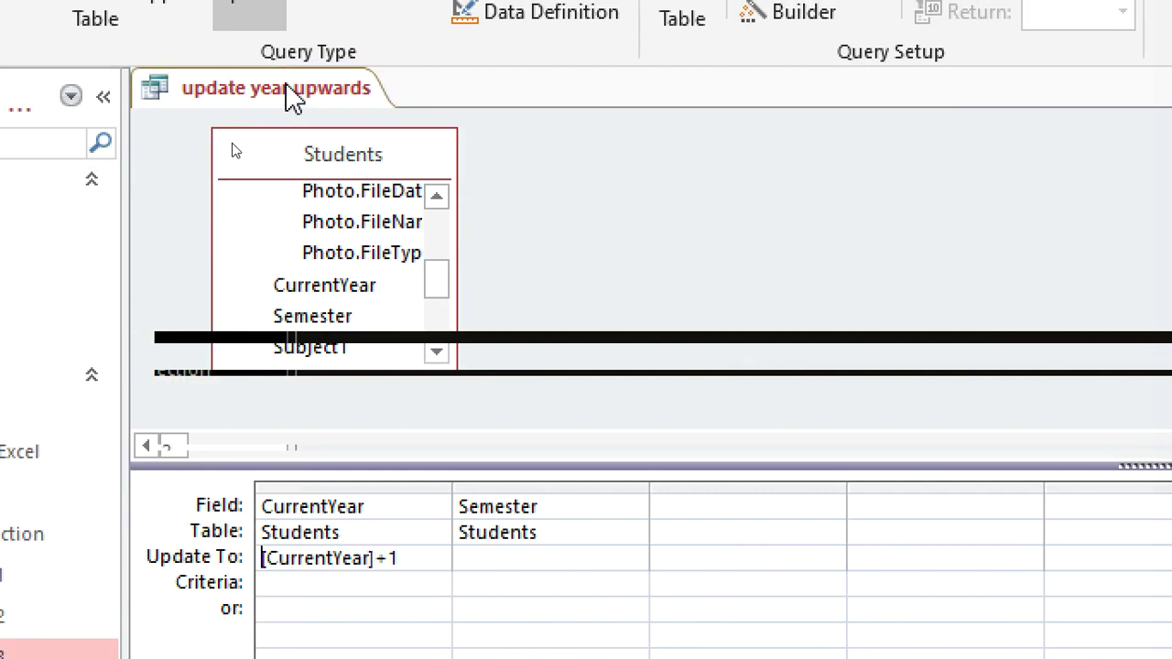
Close the "update year upwards" query and open the Students table with its CurrentYear column selected
right_click(291, 94)
click(340, 146)
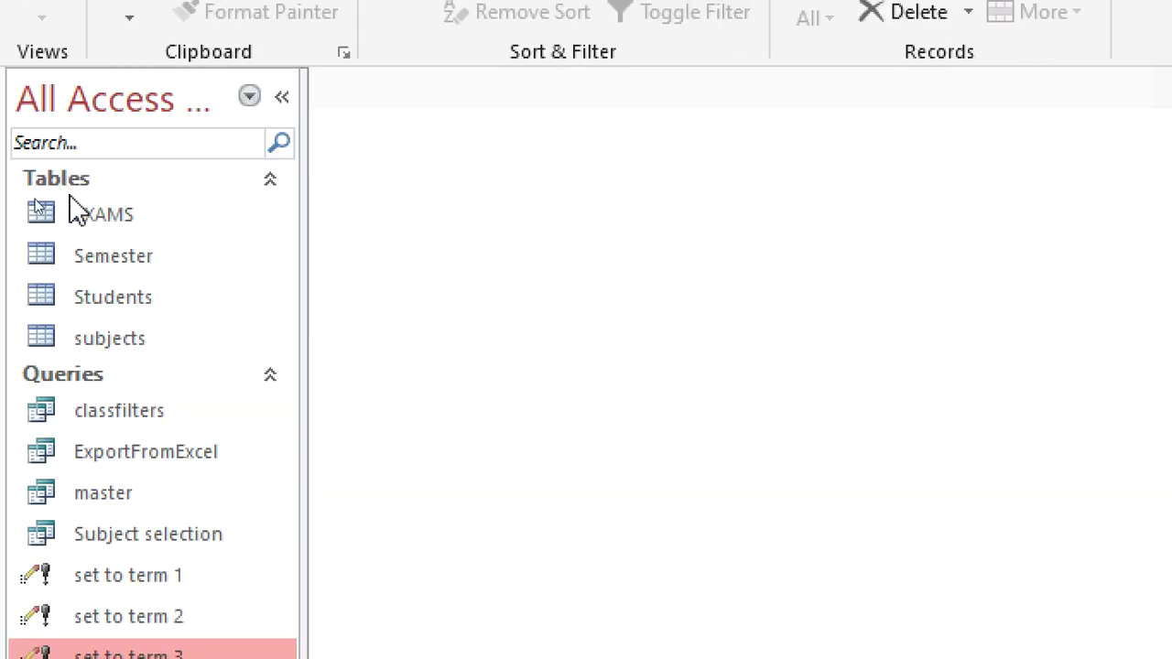
double_click(100, 298)
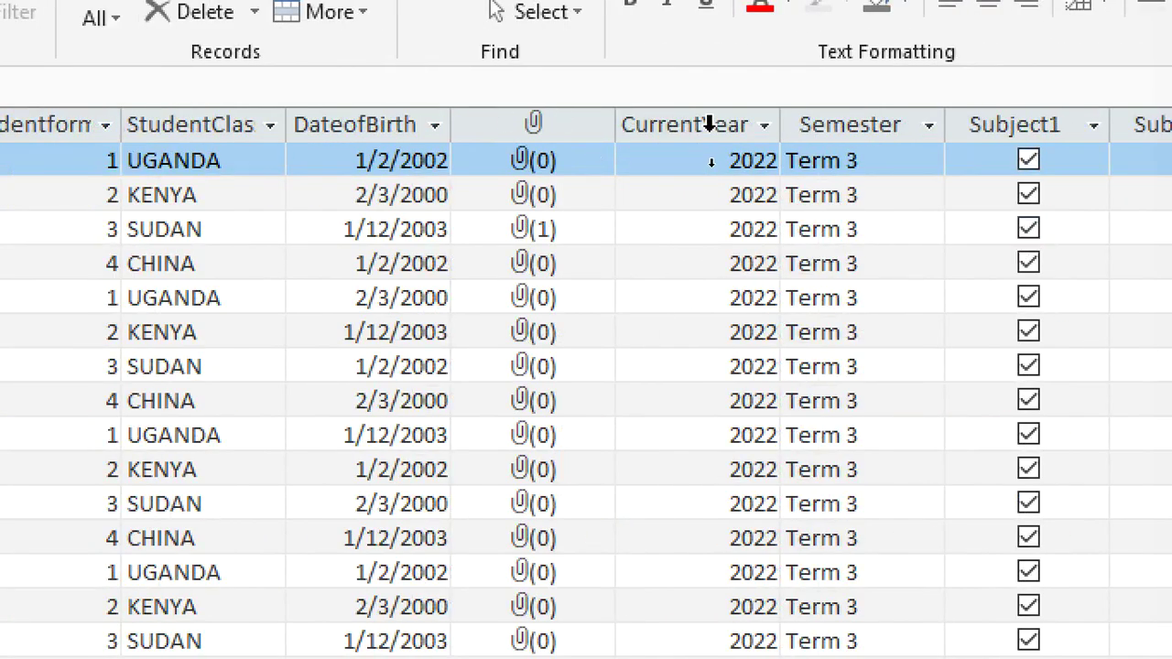
click(710, 125)
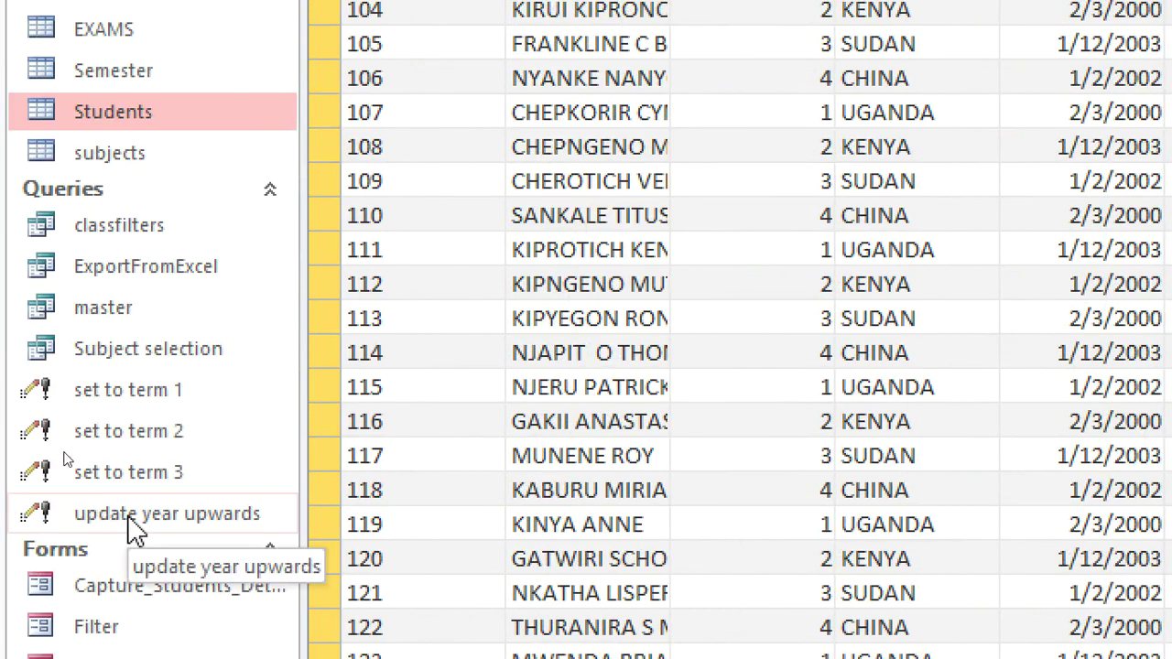
Run the "update year upwards" query, confirm the update, and refresh the Students table to check its CurrentYear column
double_click(131, 515)
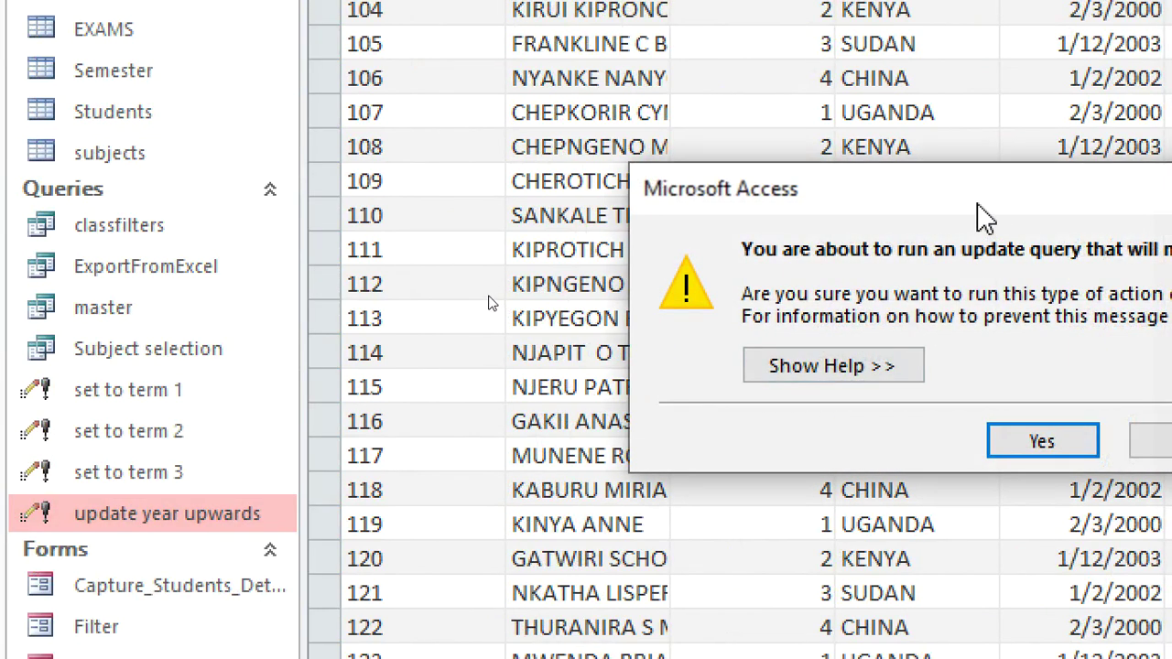
click(746, 454)
drag(952, 234, 602, 307)
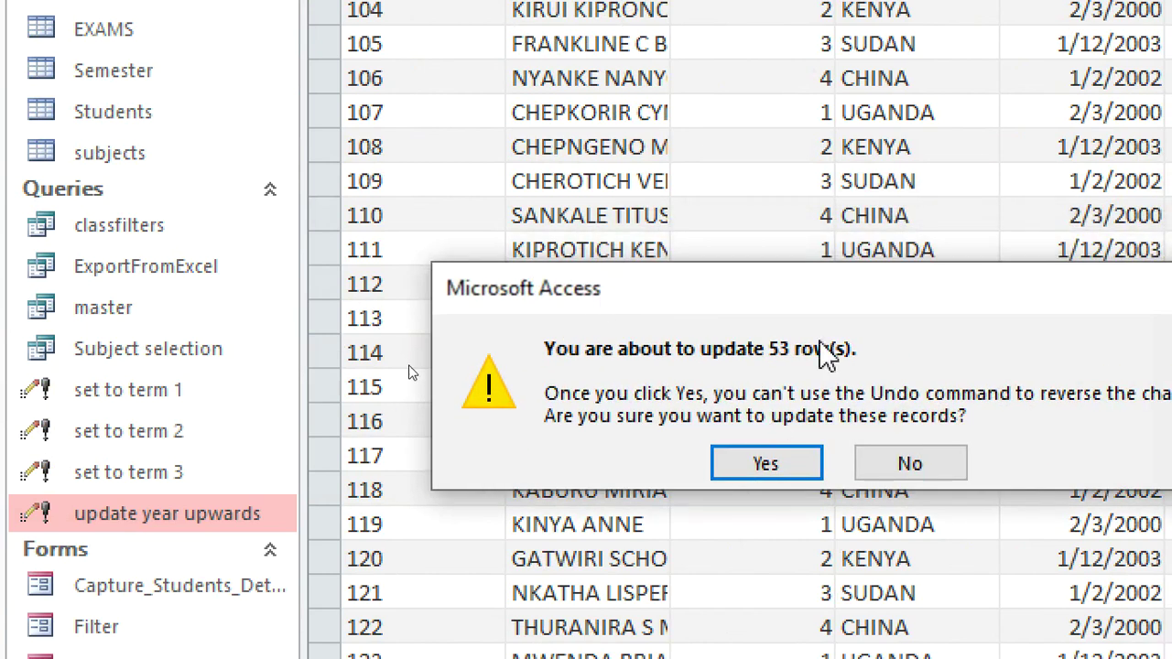
click(753, 463)
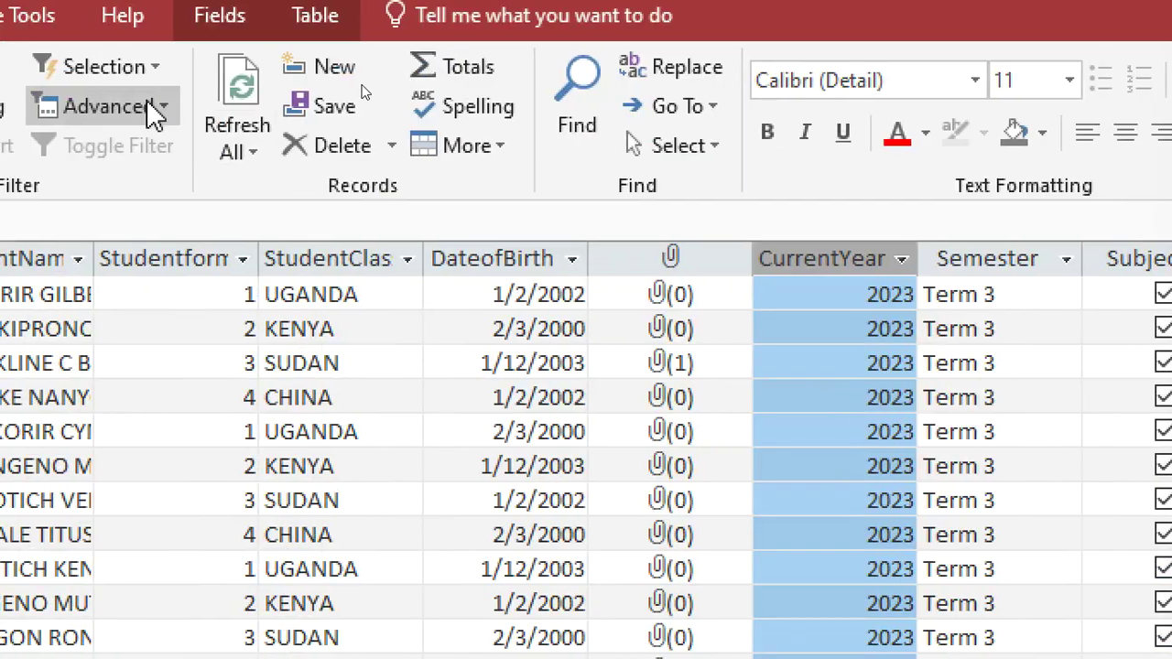
click(230, 101)
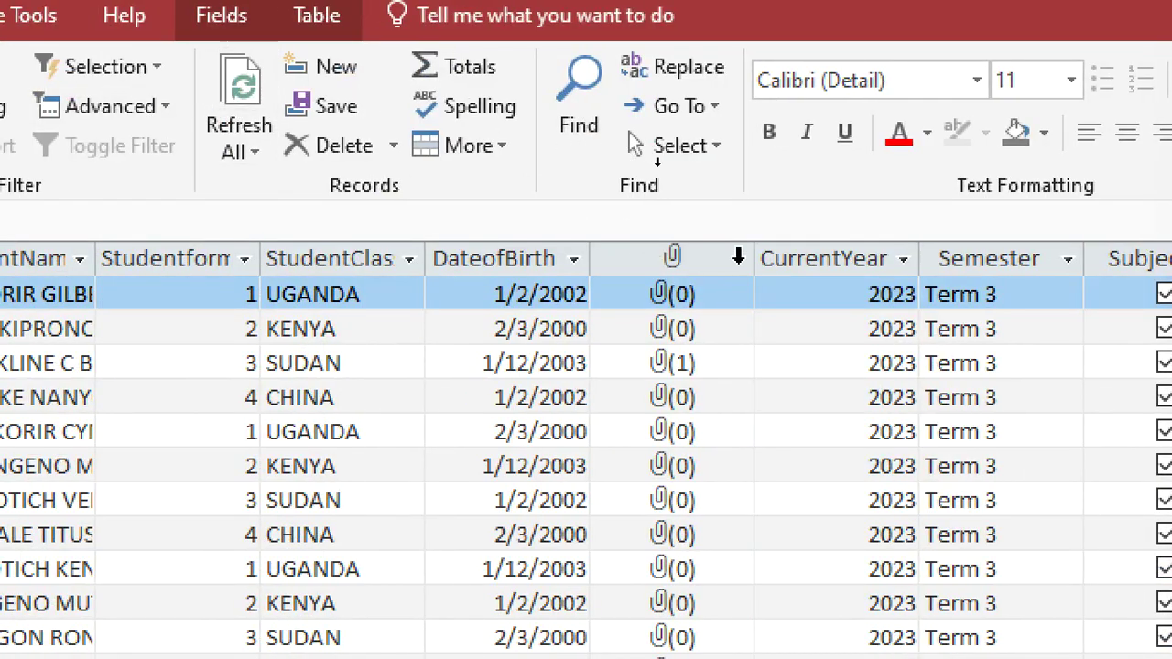
click(806, 259)
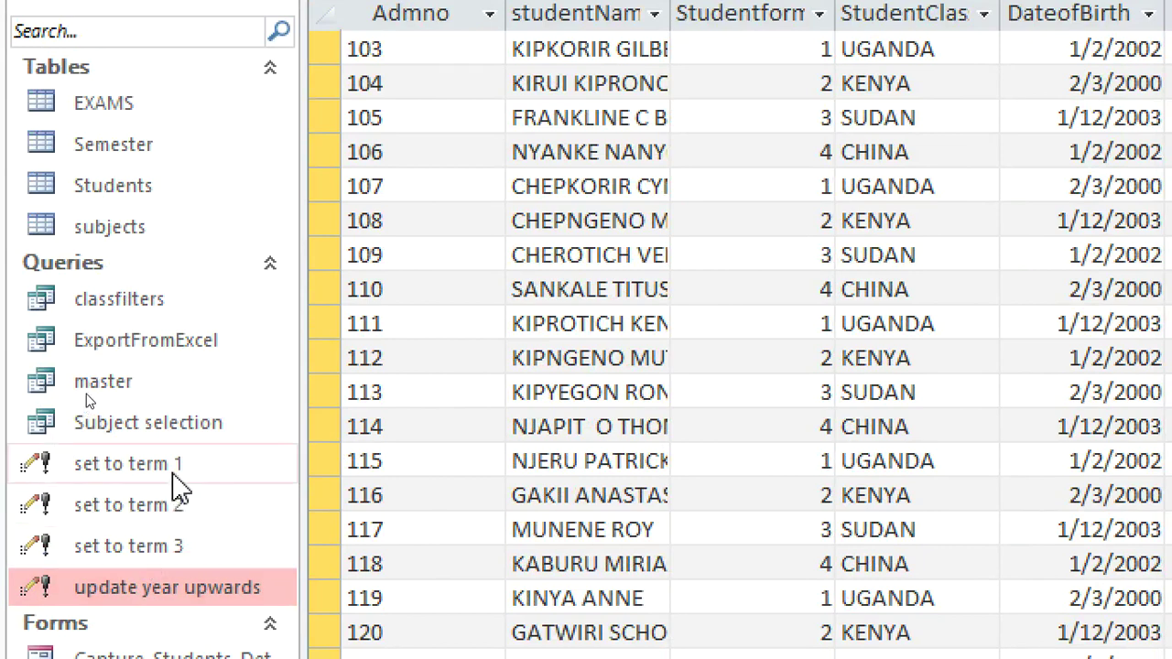
Run the "set to term 1" query with its update confirmed and refresh the Students table
double_click(174, 476)
click(1018, 516)
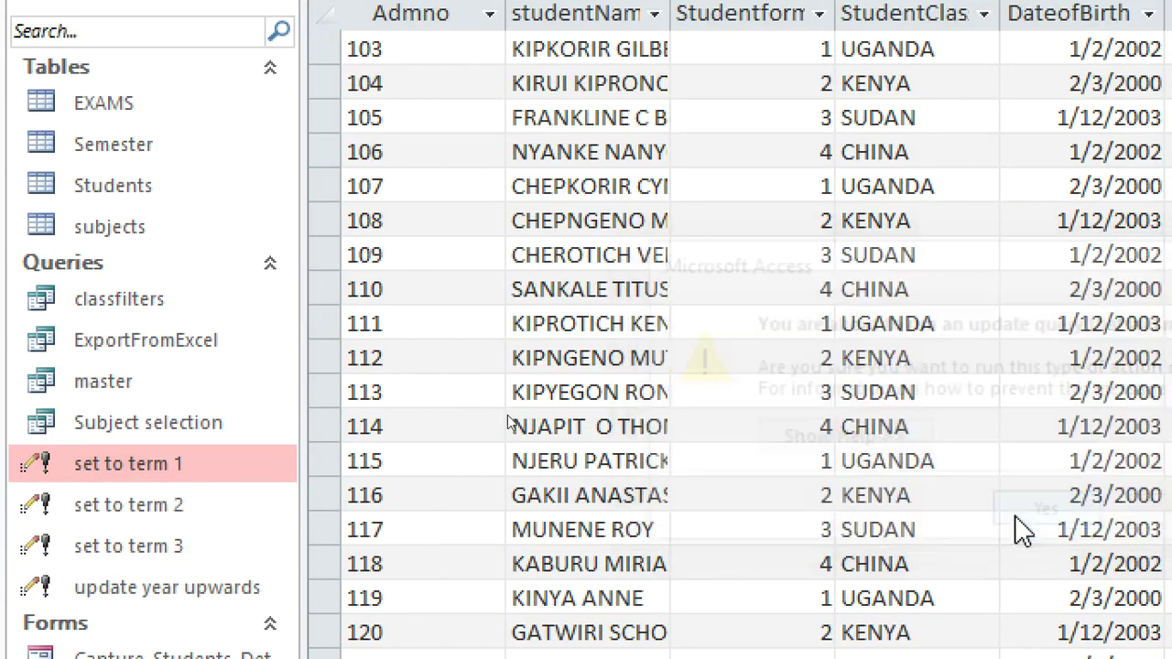
click(1027, 510)
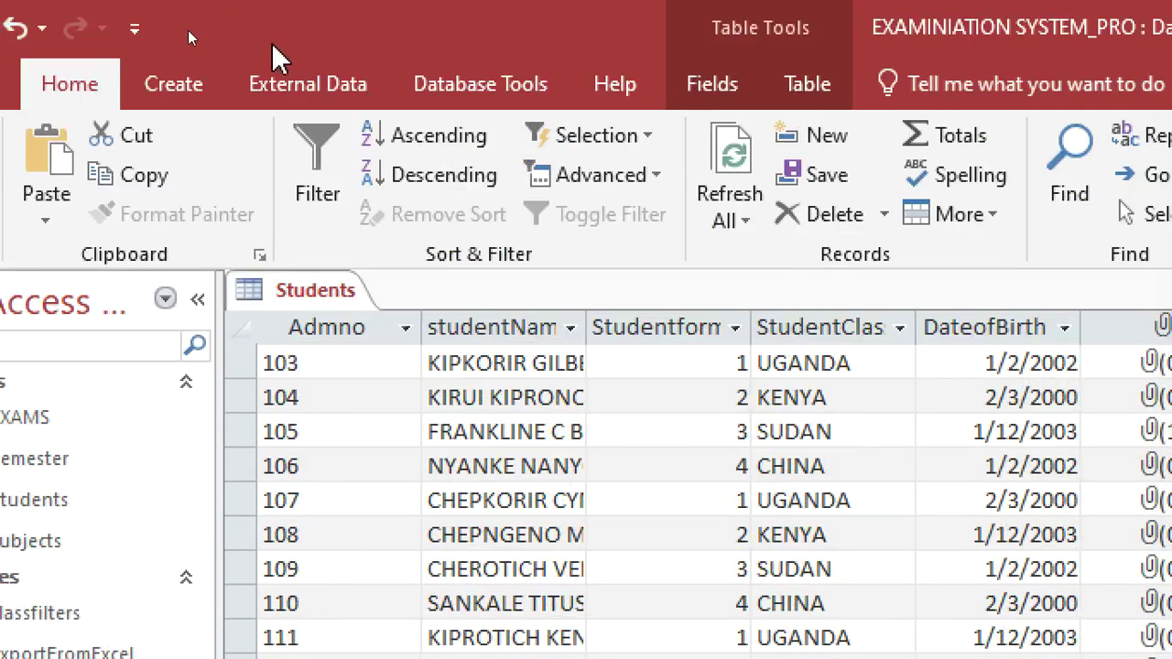
click(725, 153)
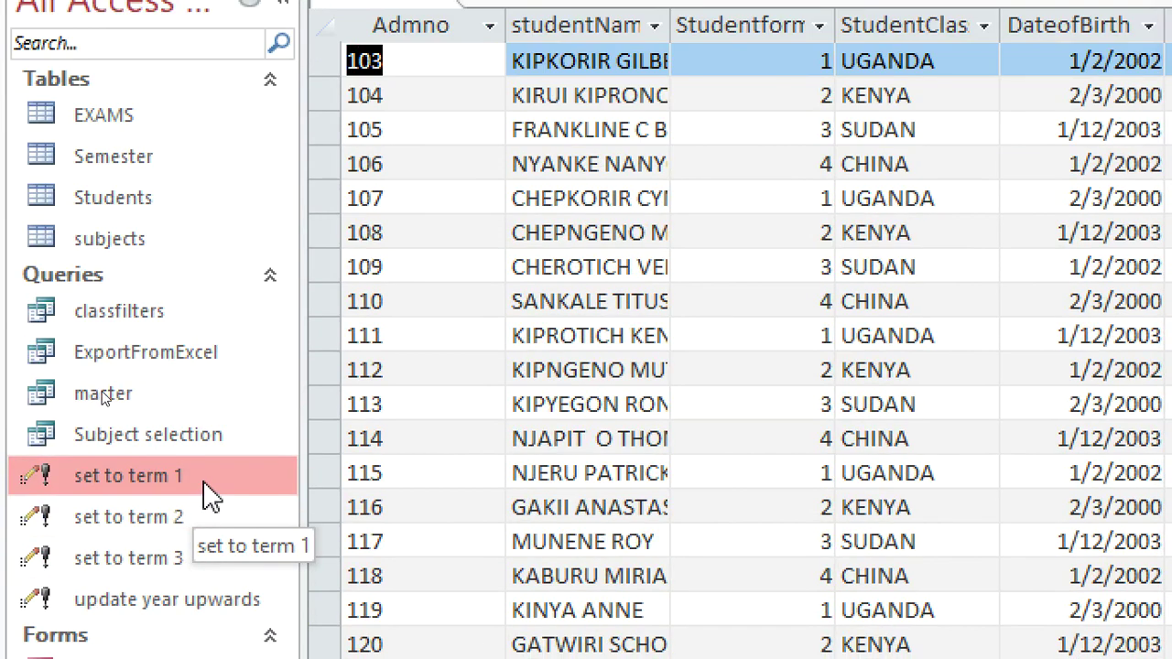
Open the design of the "set to term 1" query and set the Semester update value to "Term 1"
right_click(209, 497)
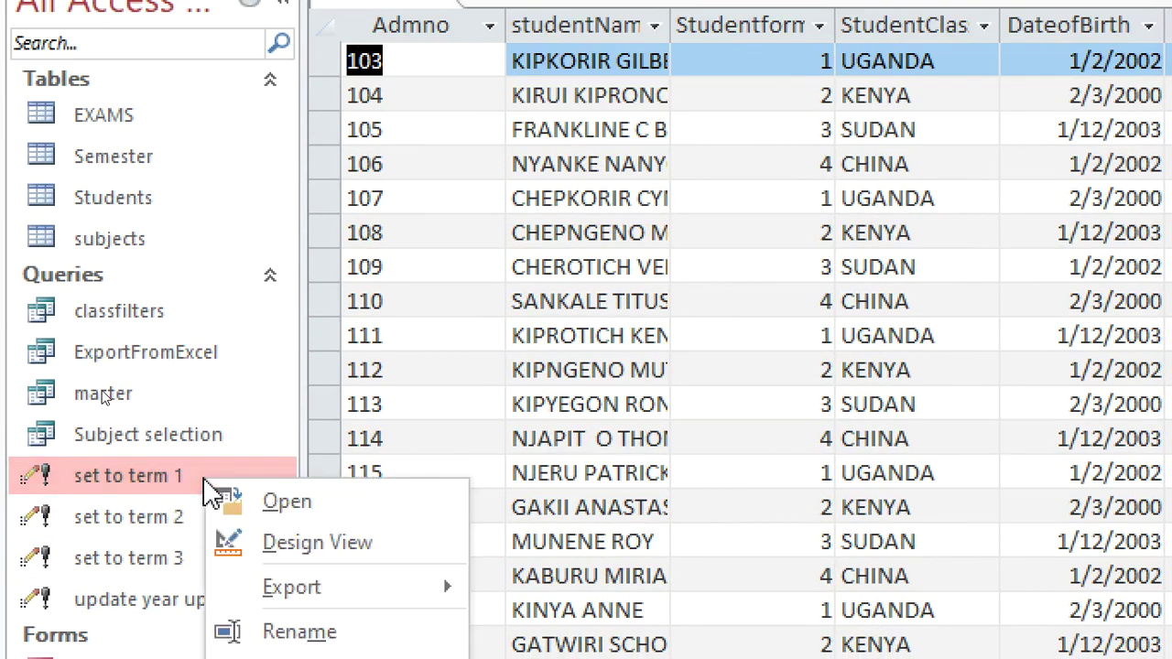
click(269, 541)
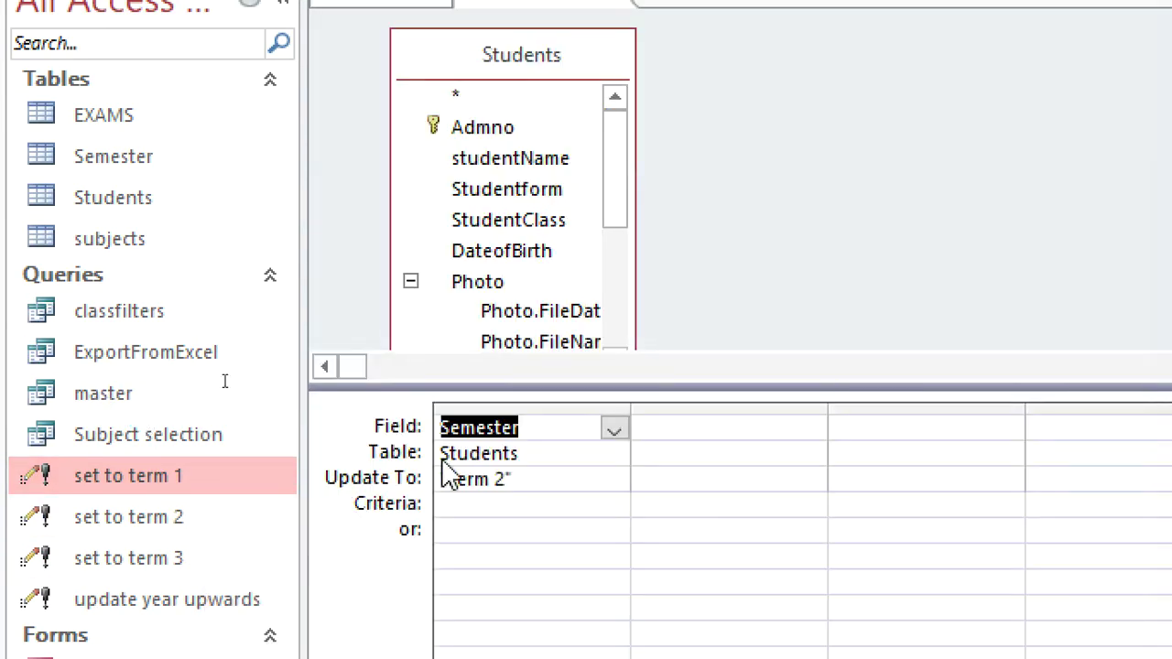
click(506, 482)
key(BackSpace)
key(BackSpace)
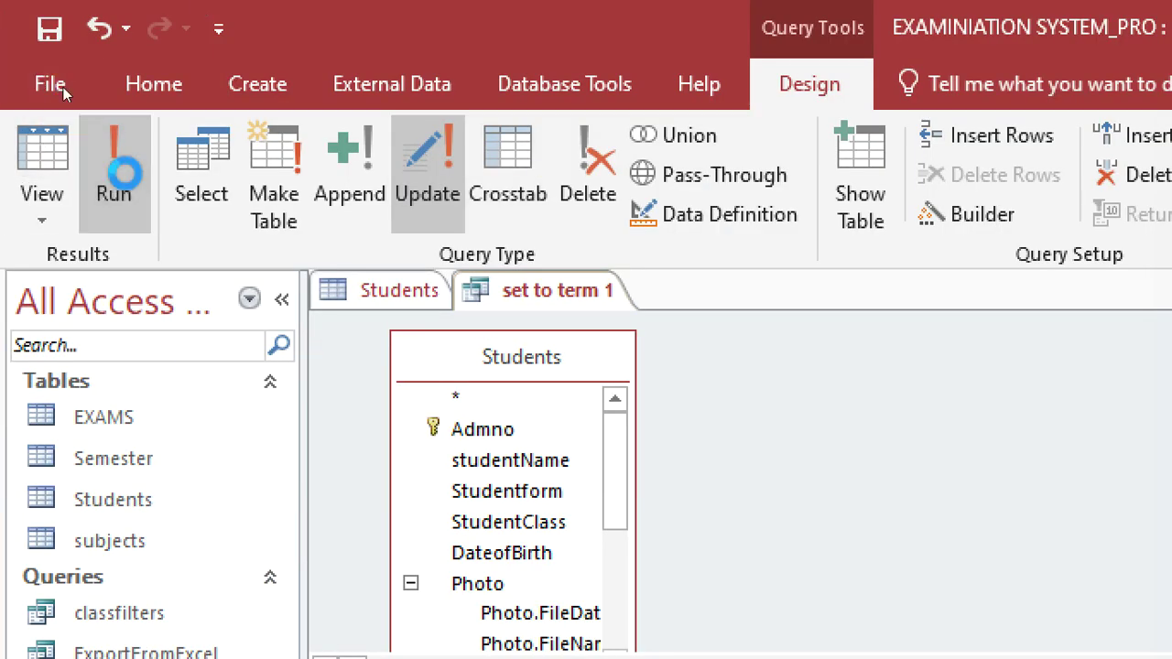
Run the corrected "set to term 1" query with its update confirmed, and close it to return to the refreshed Students table
click(113, 170)
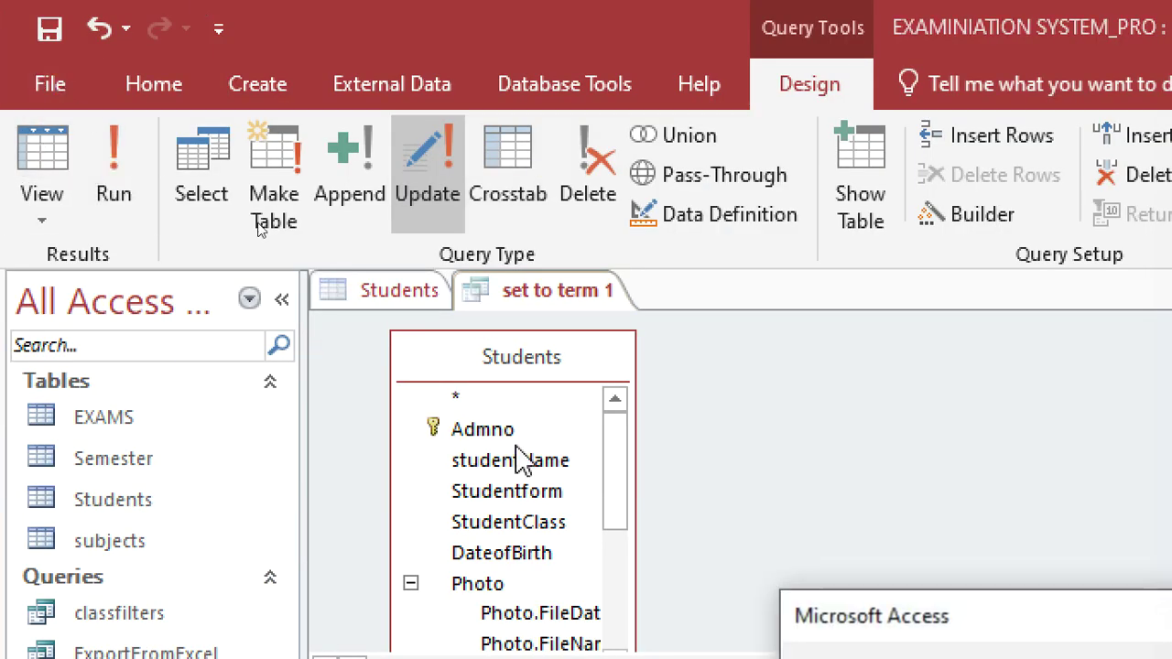
click(825, 548)
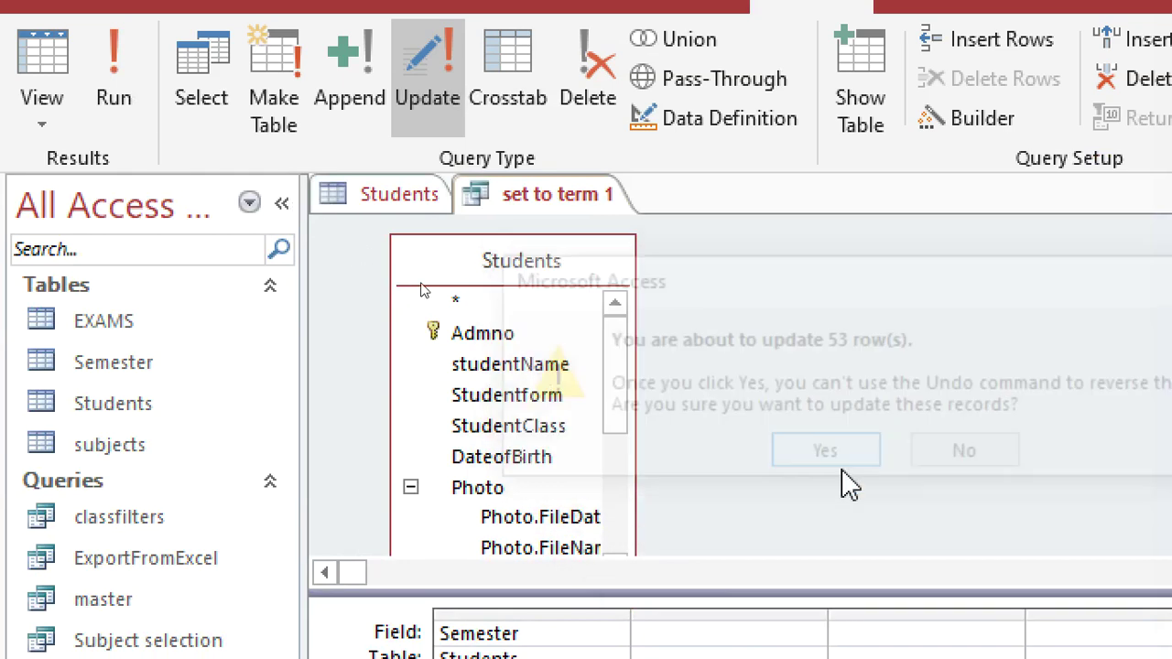
right_click(522, 198)
click(595, 431)
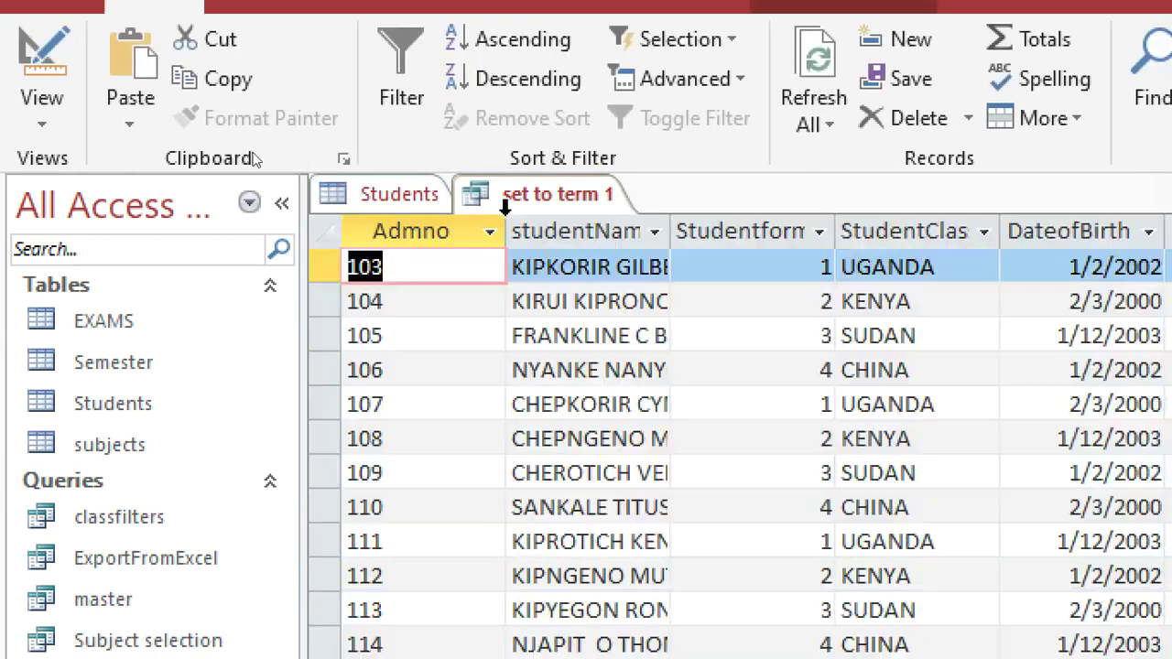
key(ctrl+w)
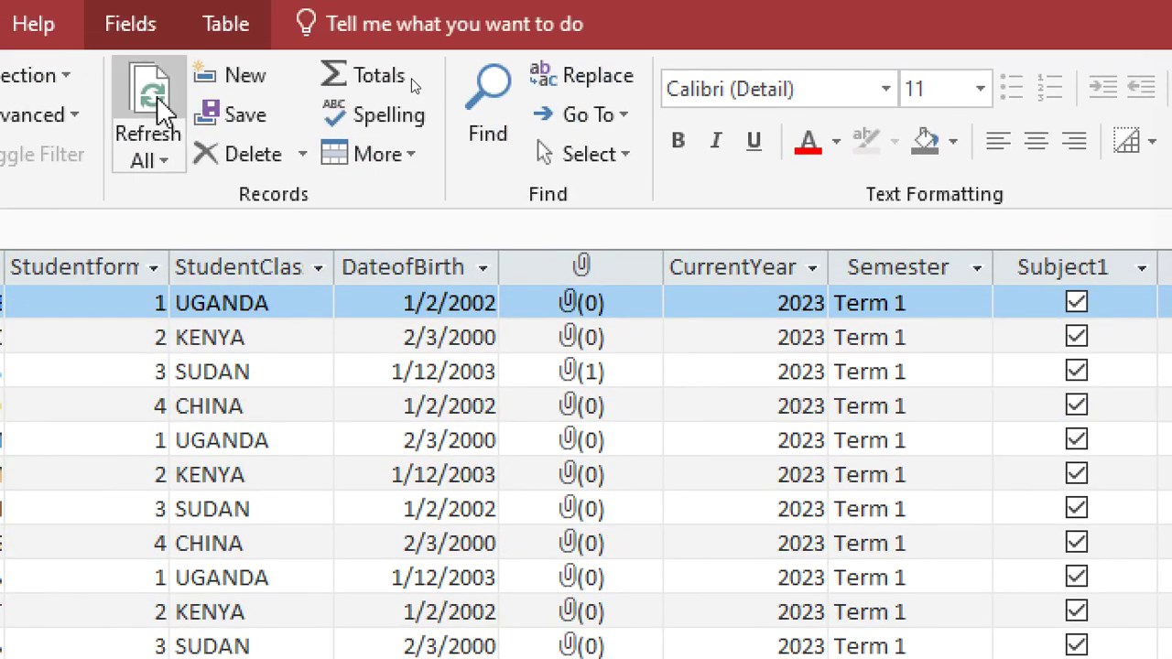
Examine the CurrentYear and Semester columns of the Students table
click(823, 267)
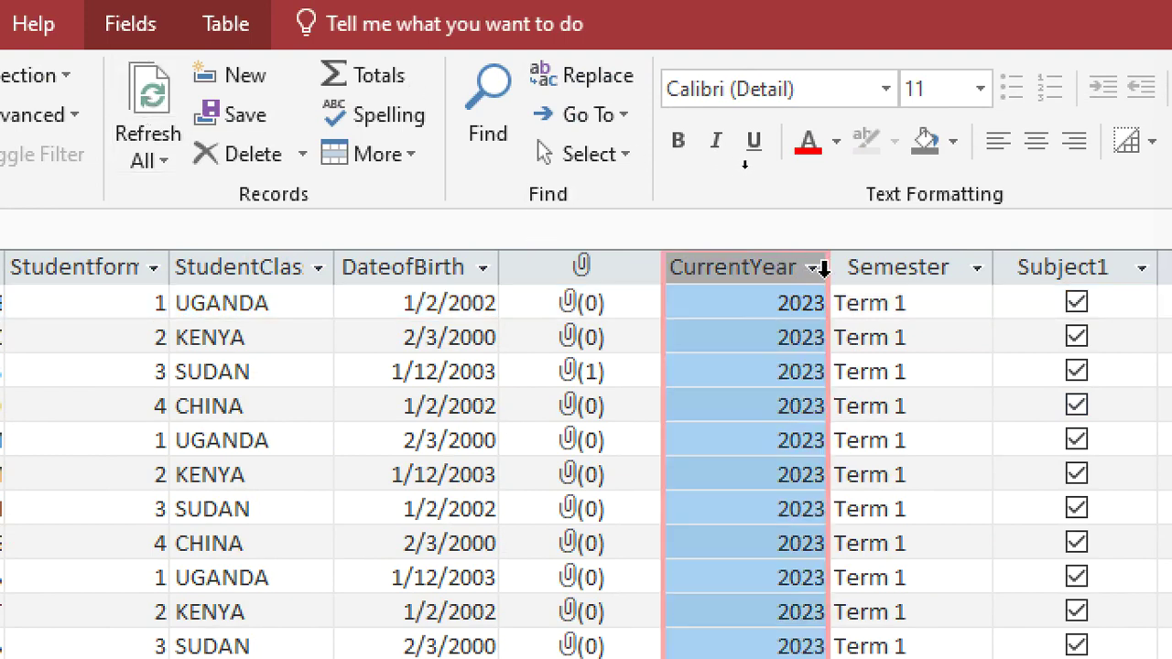
drag(823, 267, 897, 271)
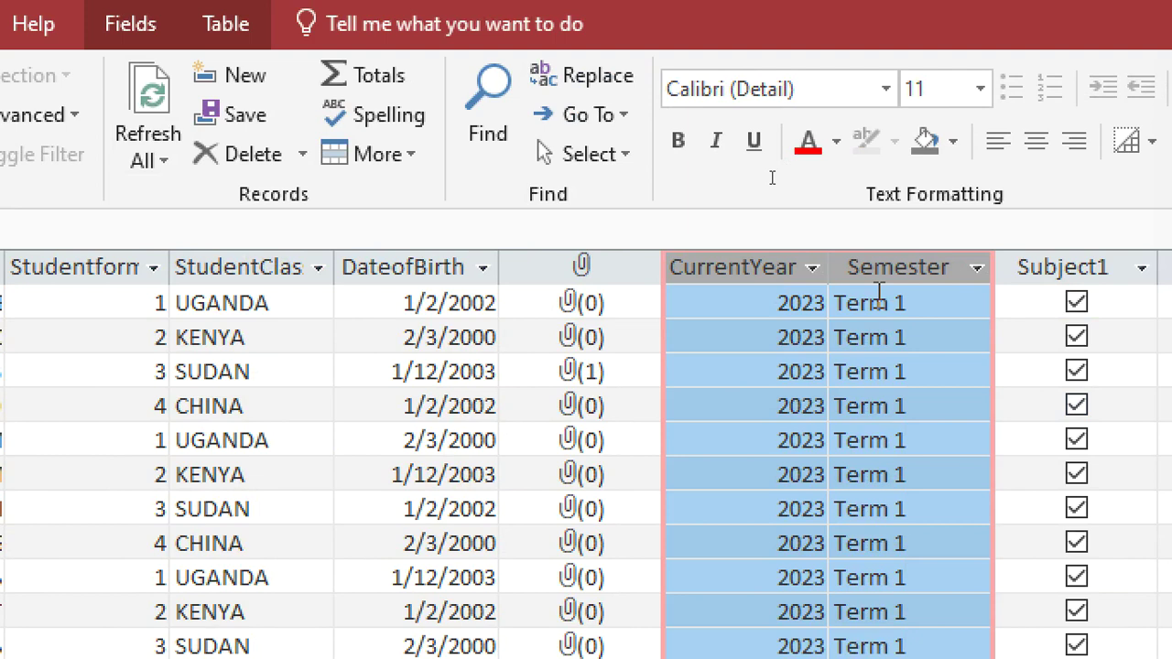
drag(900, 274, 906, 275)
click(910, 308)
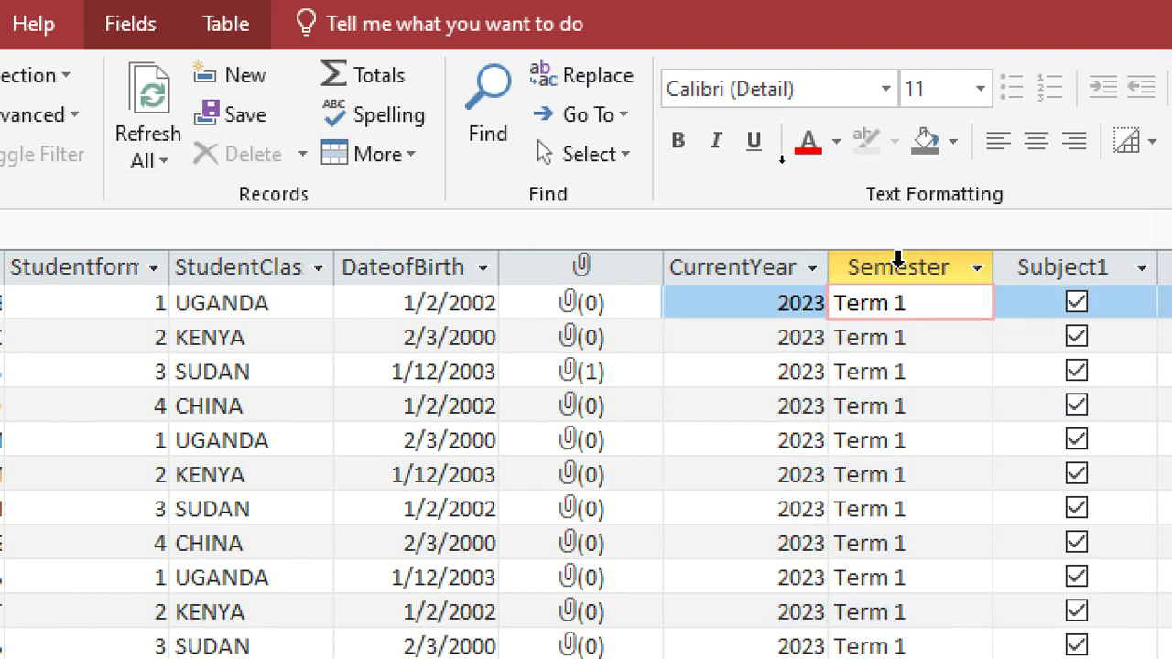
click(904, 271)
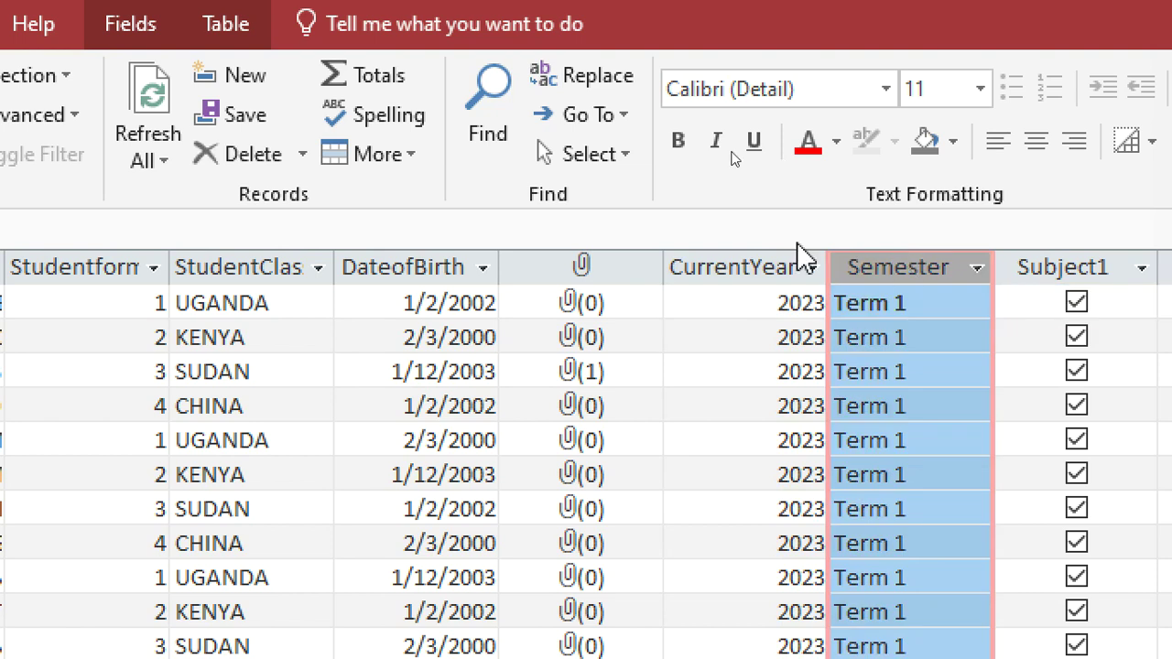
click(749, 264)
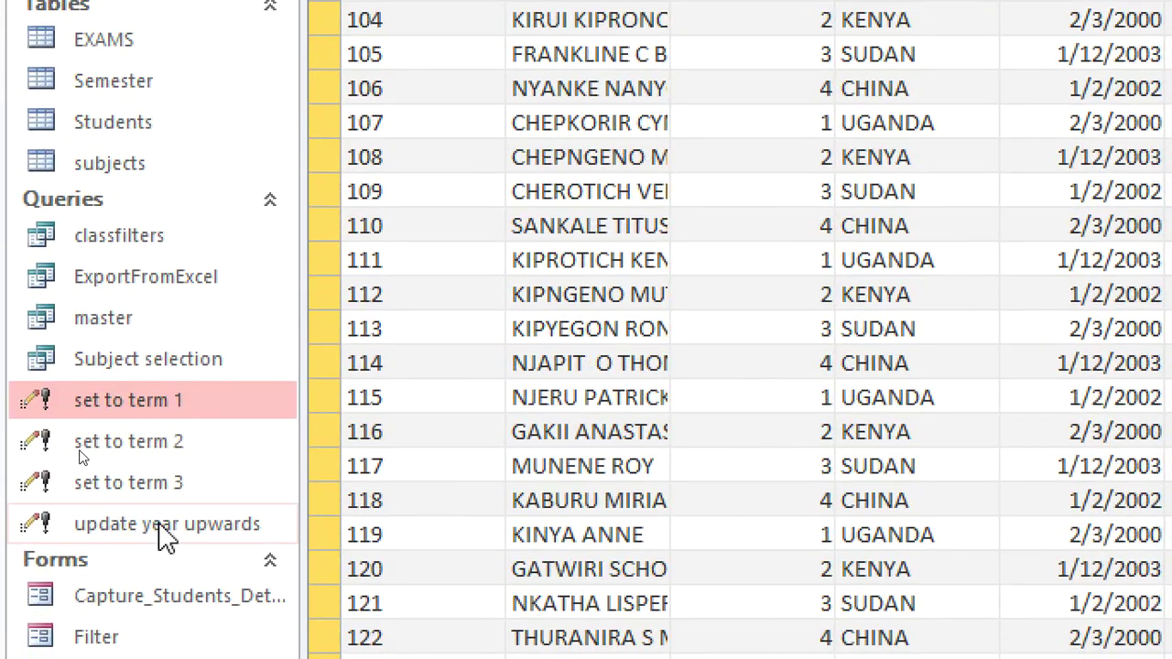
Copy the "update year upwards" query and paste a duplicate of it among the queries
click(161, 591)
right_click(163, 535)
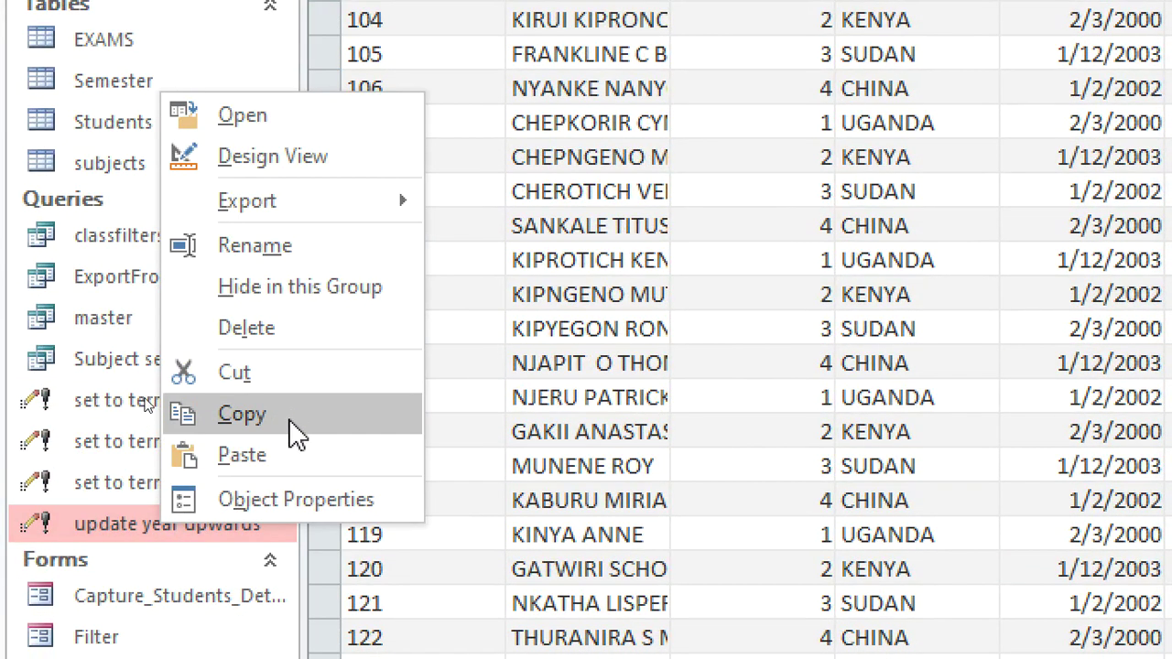
click(292, 490)
click(253, 440)
right_click(247, 425)
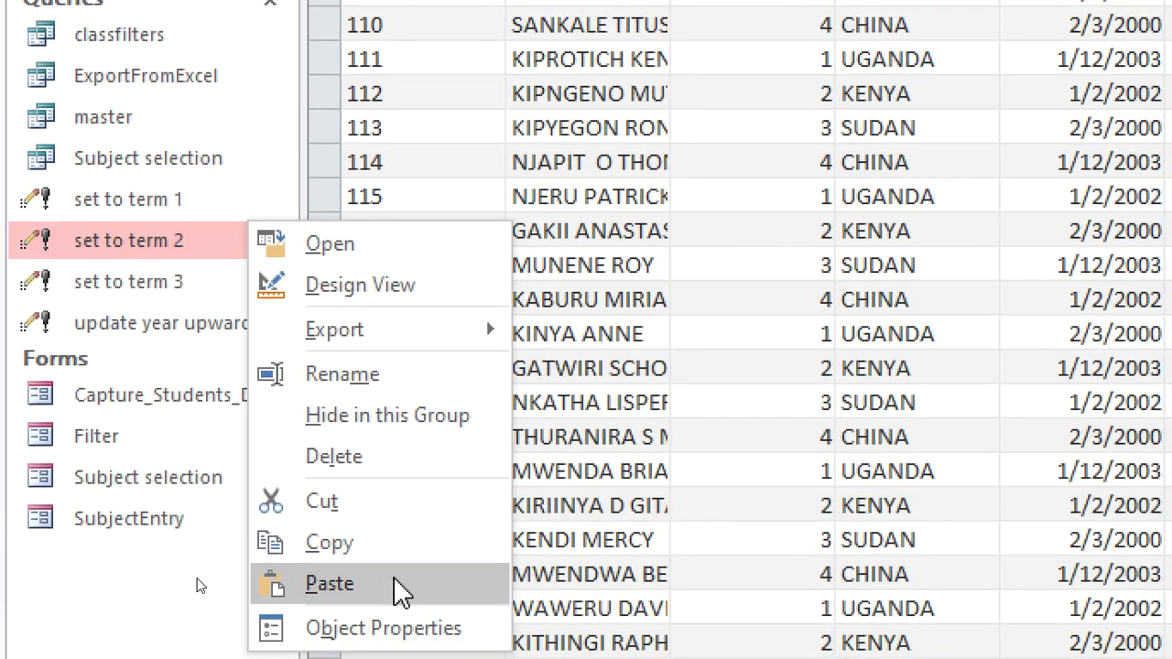
click(400, 600)
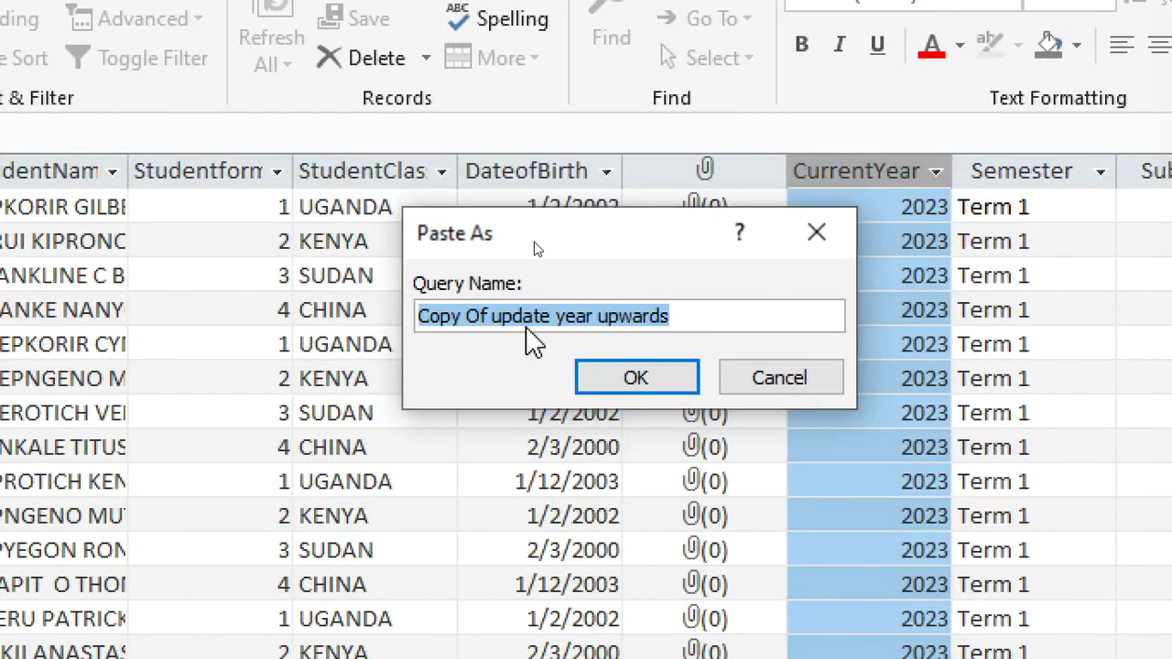
Name the pasted query "update year downwards"
click(492, 317)
key(BackSpace)
key(BackSpace)
key(BackSpace)
key(BackSpace)
key(BackSpace)
key(BackSpace)
key(BackSpace)
key(BackSpace)
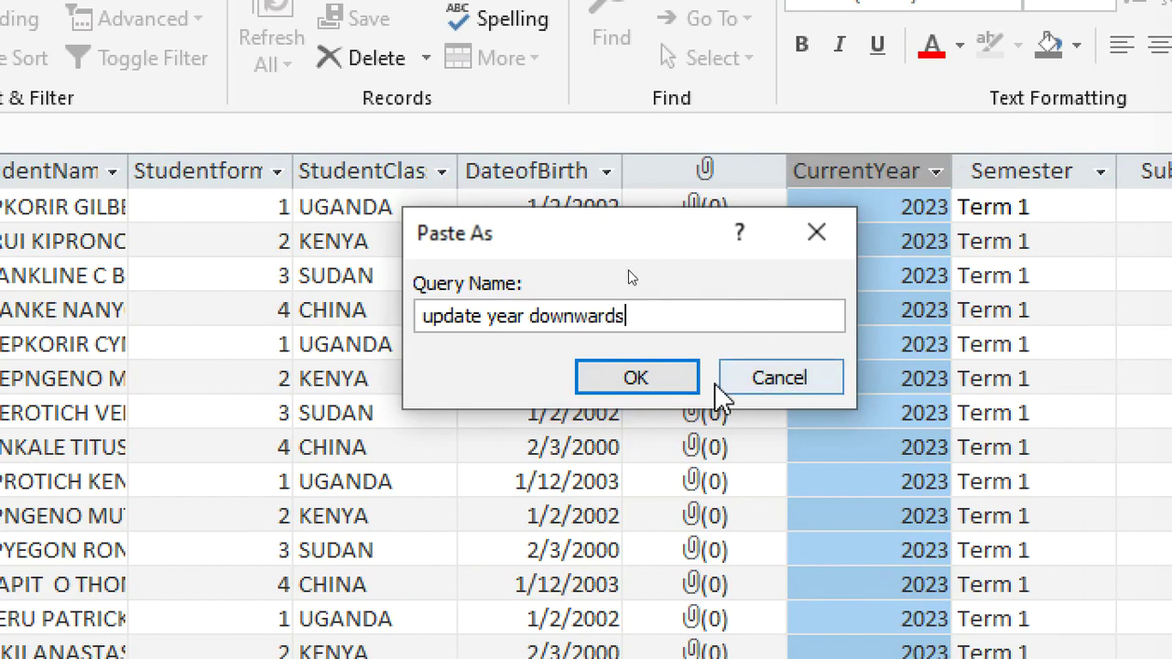
click(659, 380)
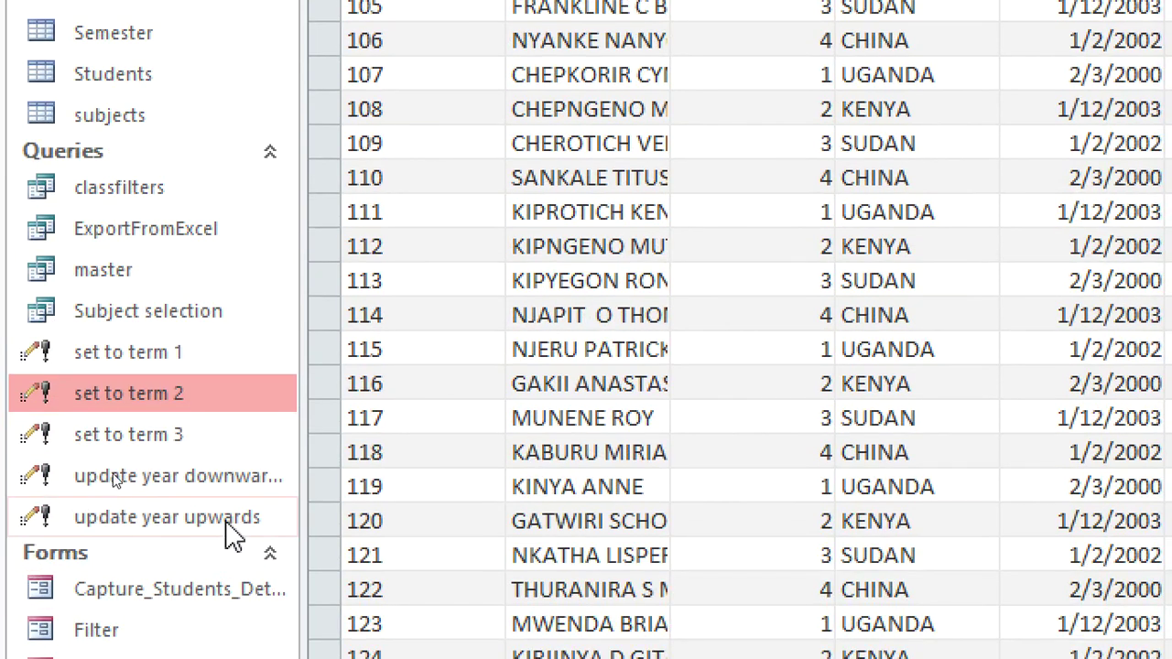
Open the design of the "update year downwards" query and set the CurrentYear update value to [CurrentYear]-1
right_click(250, 492)
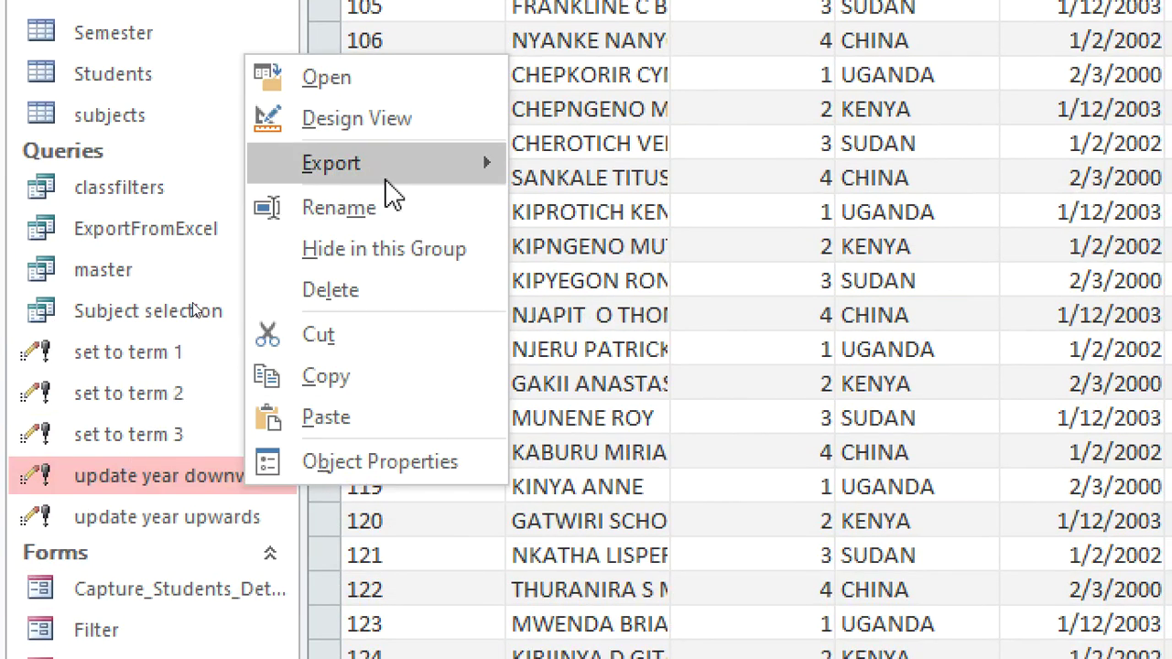
click(398, 137)
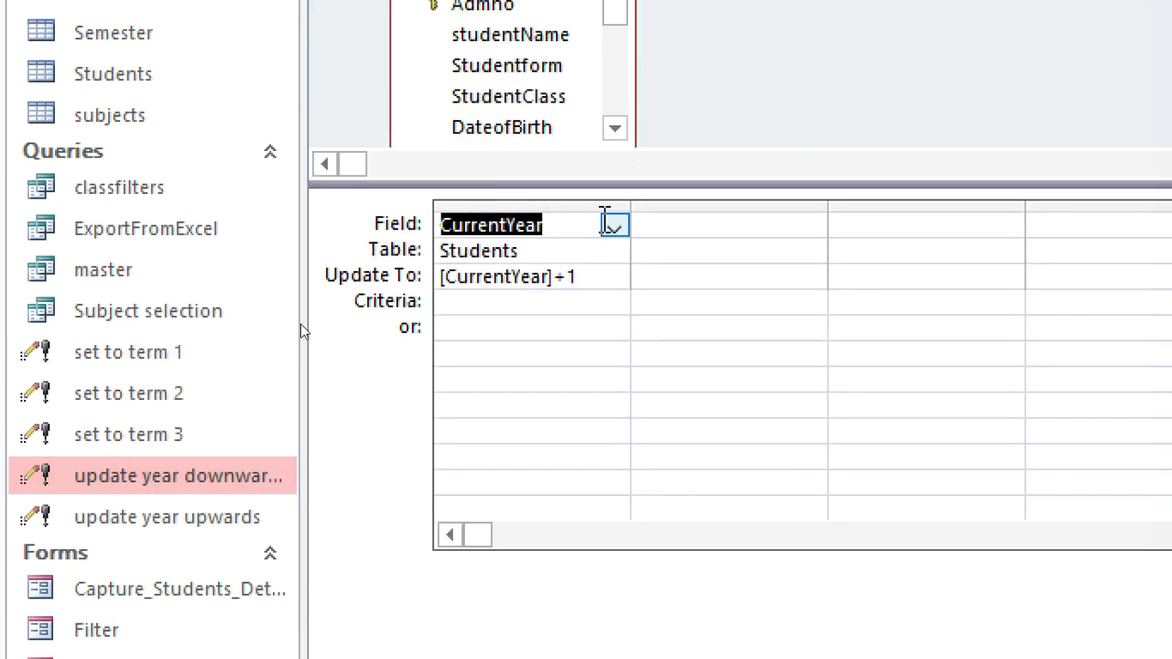
click(567, 279)
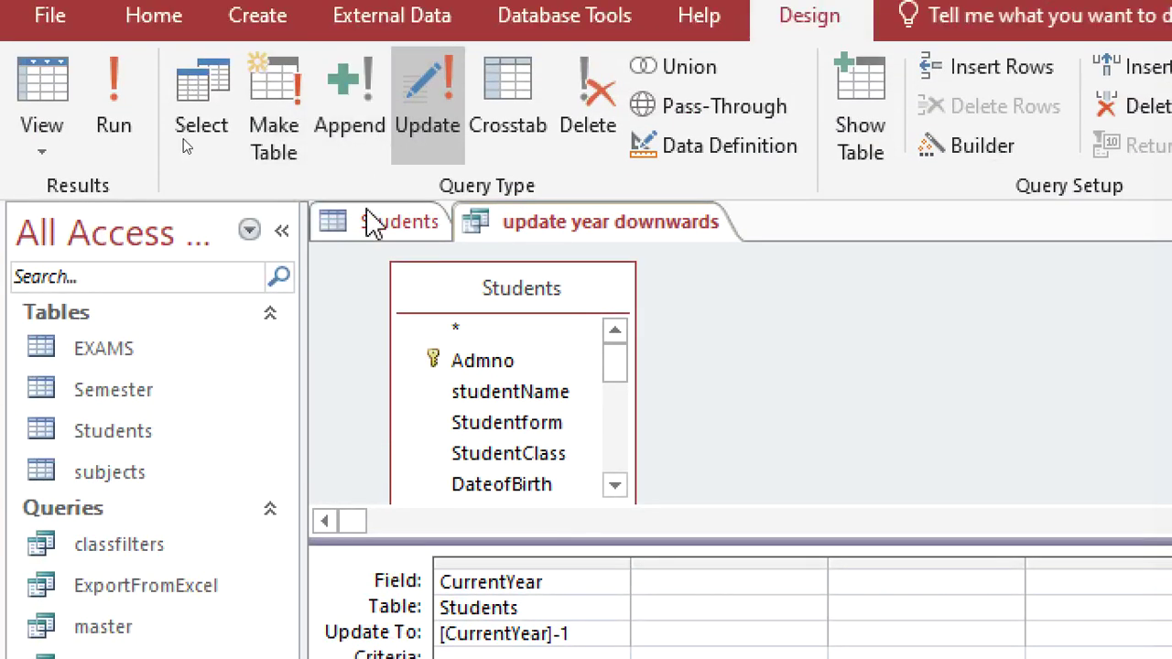
Try to run the "update year downwards" query while it is still open, and close it
click(376, 222)
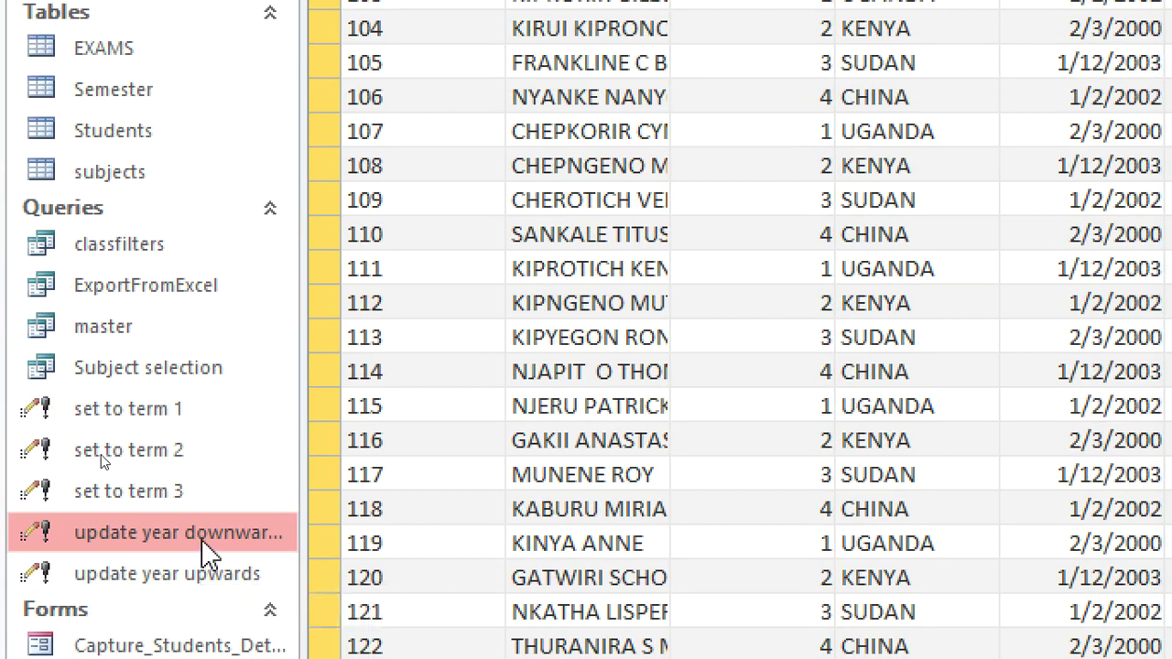
double_click(206, 538)
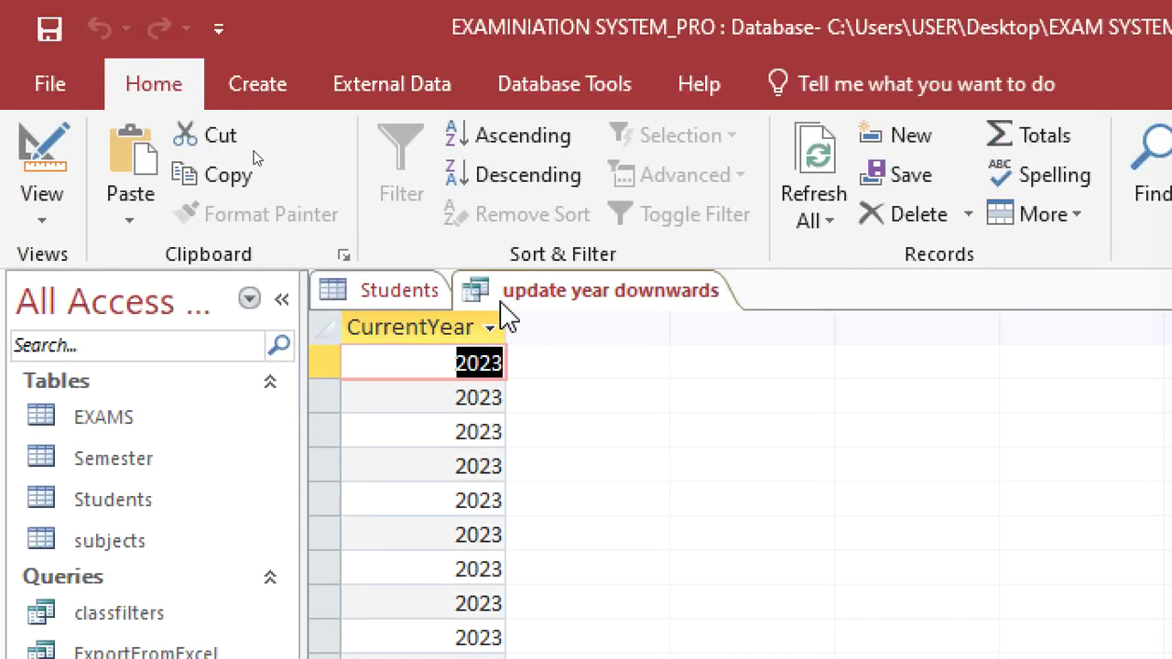
right_click(579, 307)
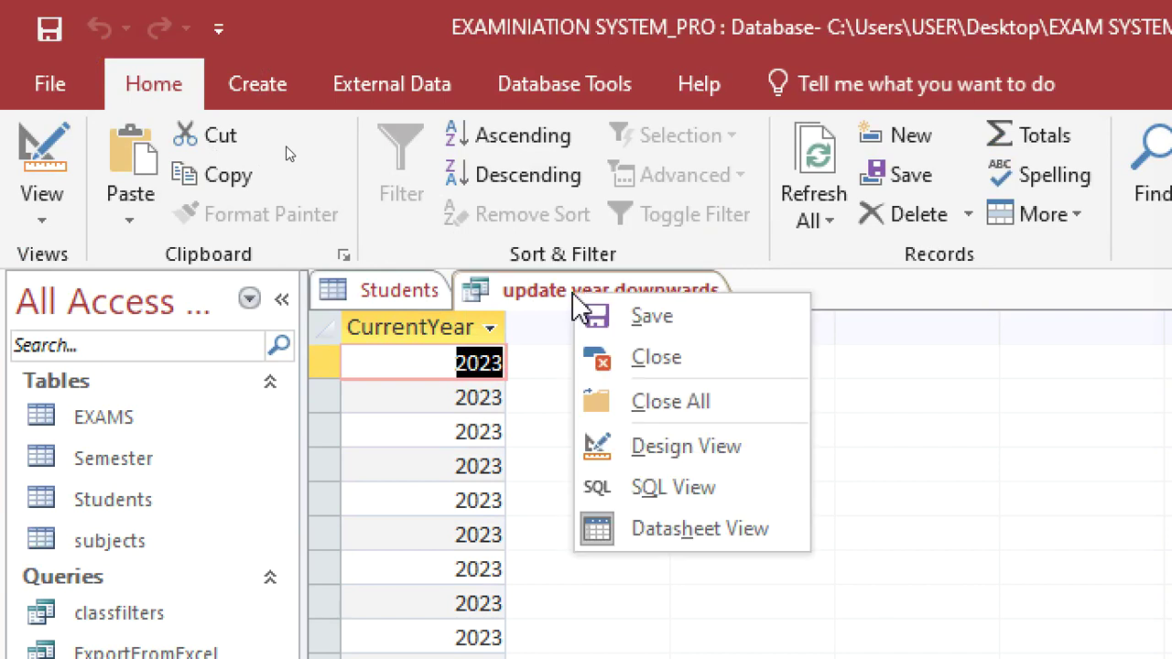
click(643, 361)
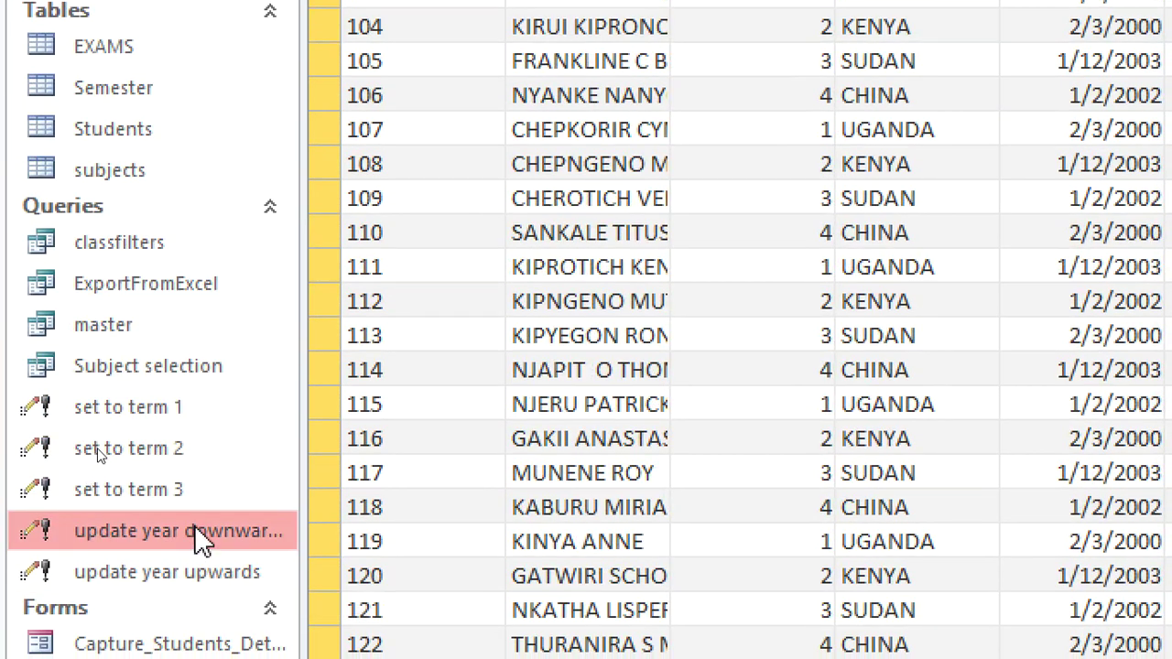
Run the "update year downwards" query, confirm the update, and refresh the Students table
double_click(194, 541)
click(1043, 462)
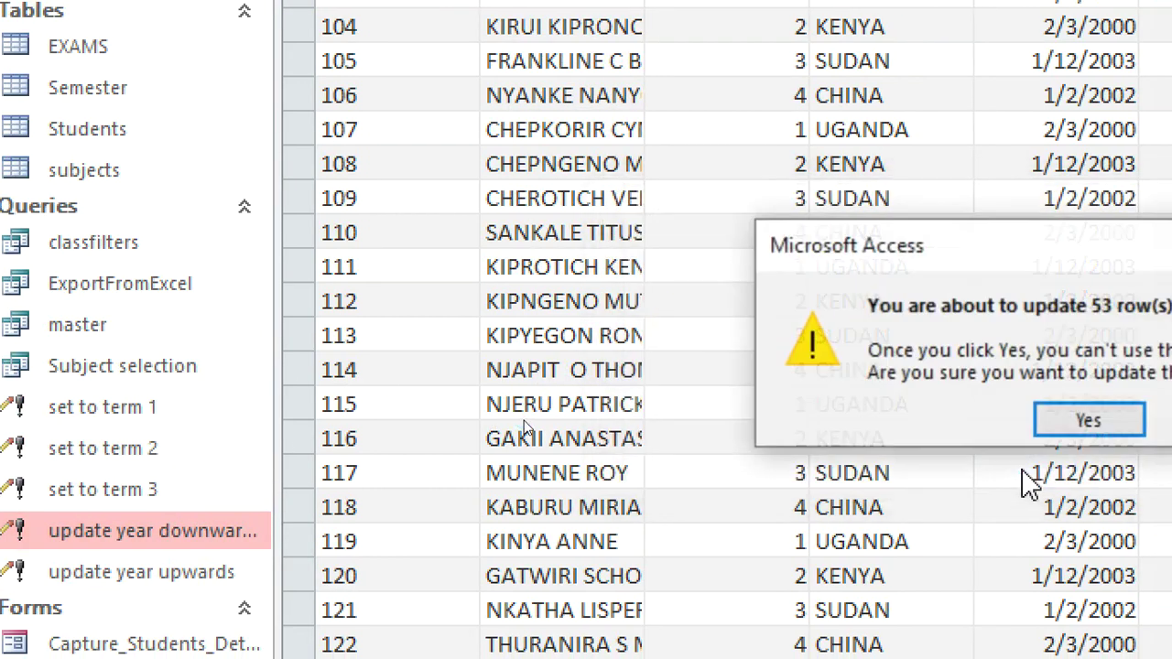
click(1136, 417)
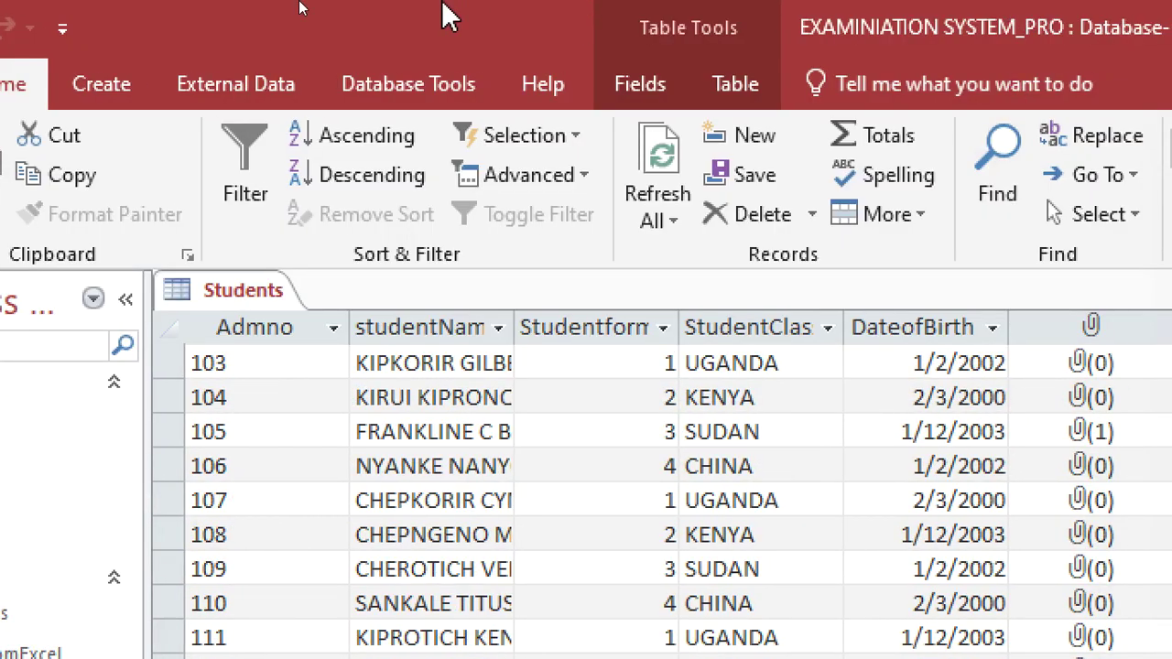
click(667, 158)
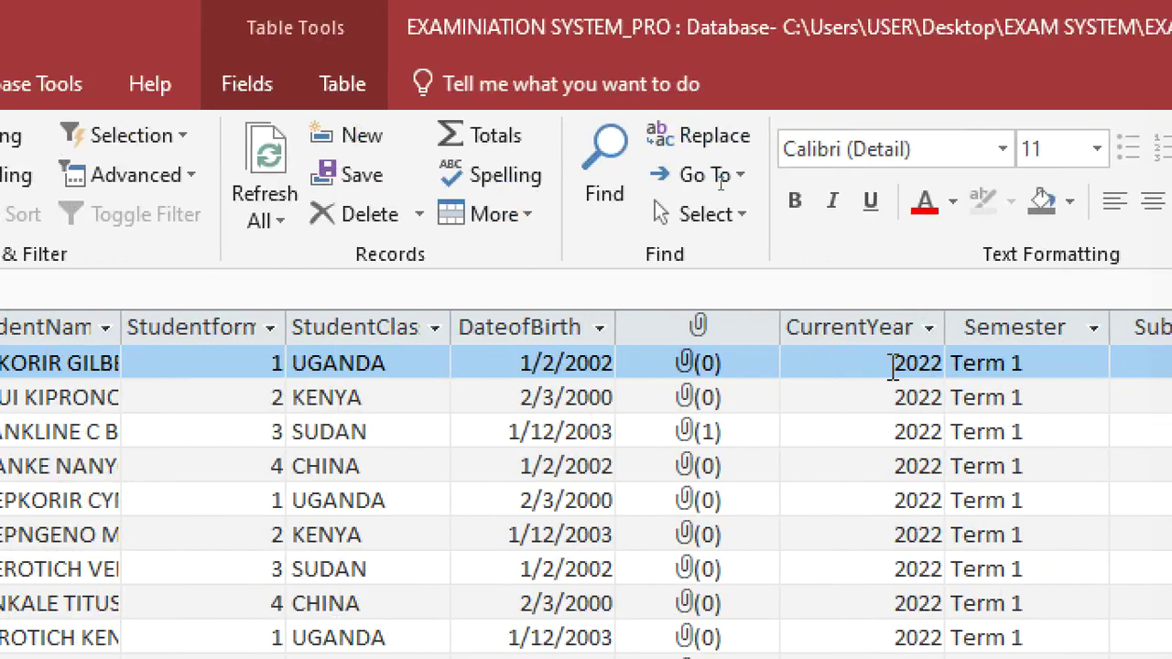
Examine the CurrentYear, Semester and Studentform columns of the Students table
drag(927, 326, 1000, 478)
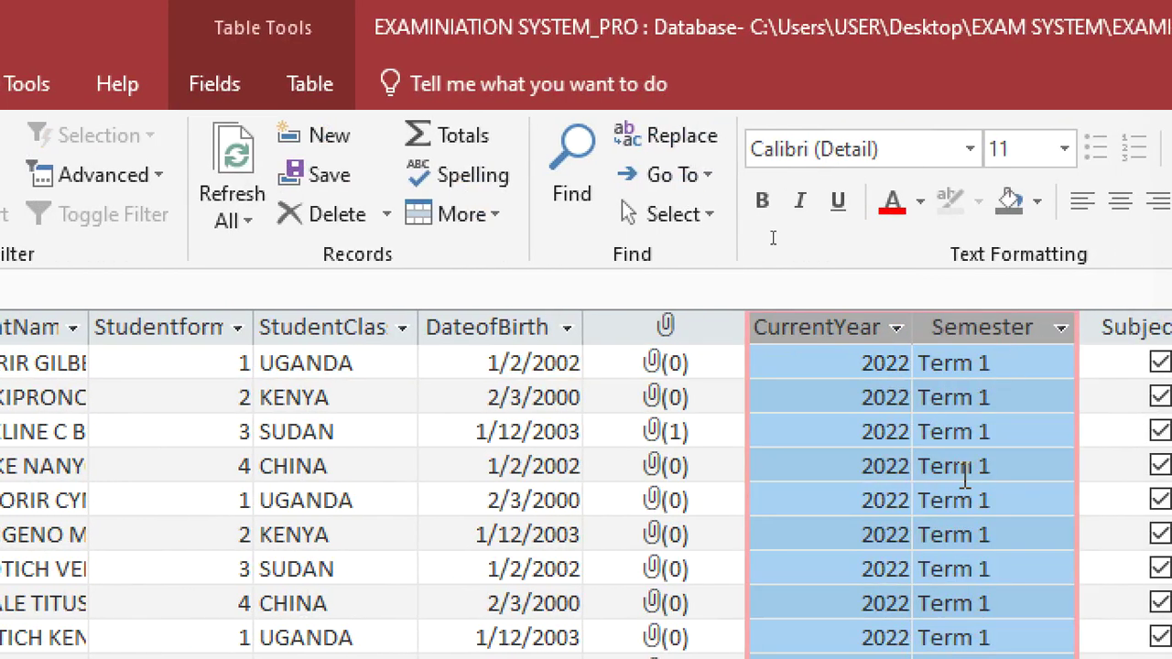
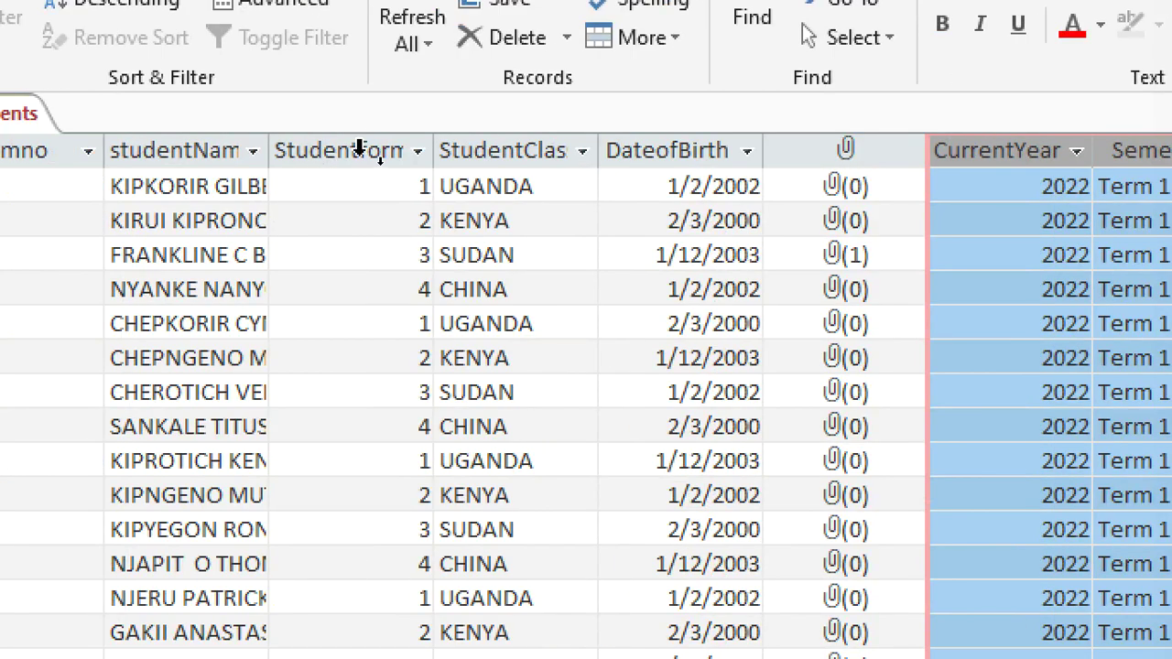
click(181, 154)
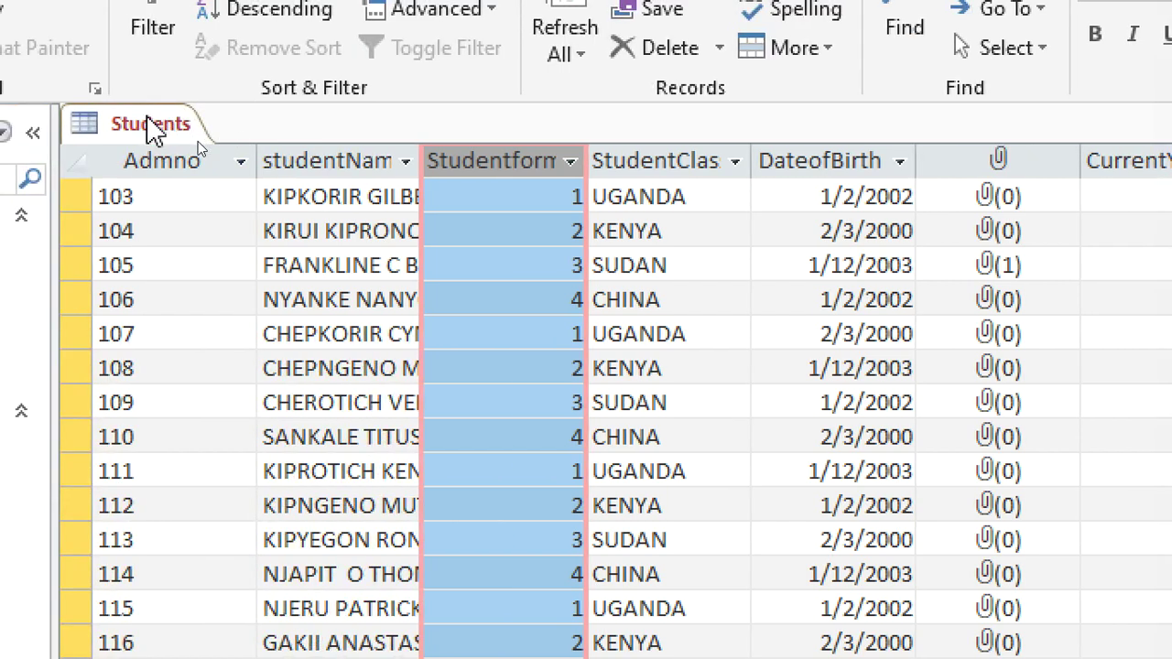
right_click(150, 120)
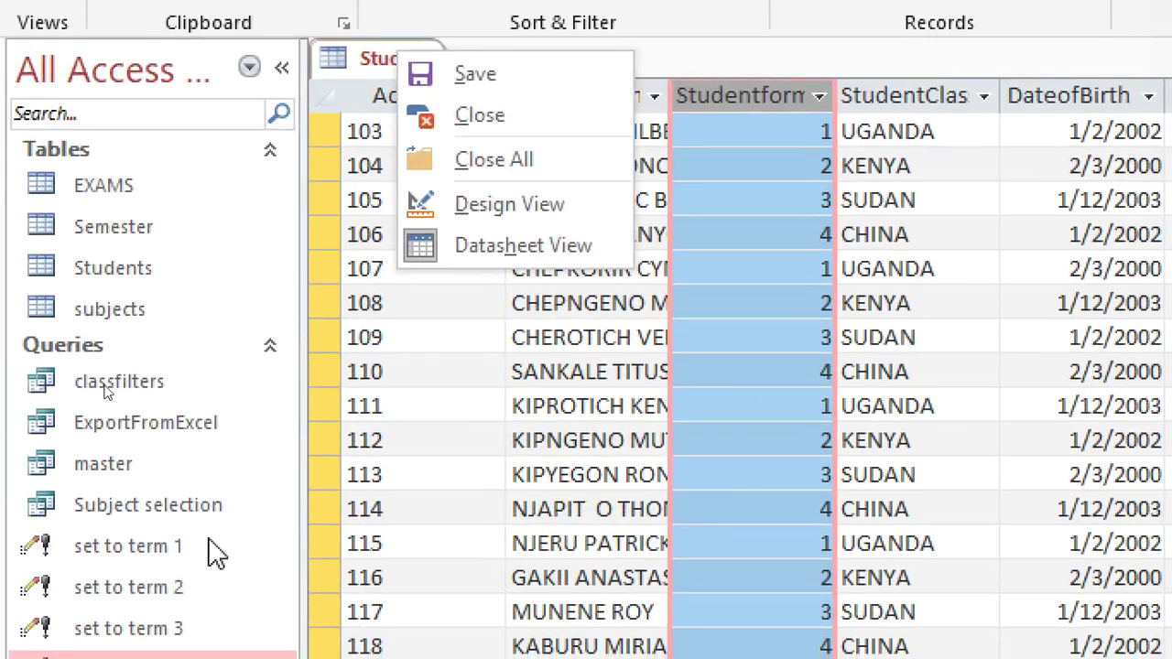
click(252, 485)
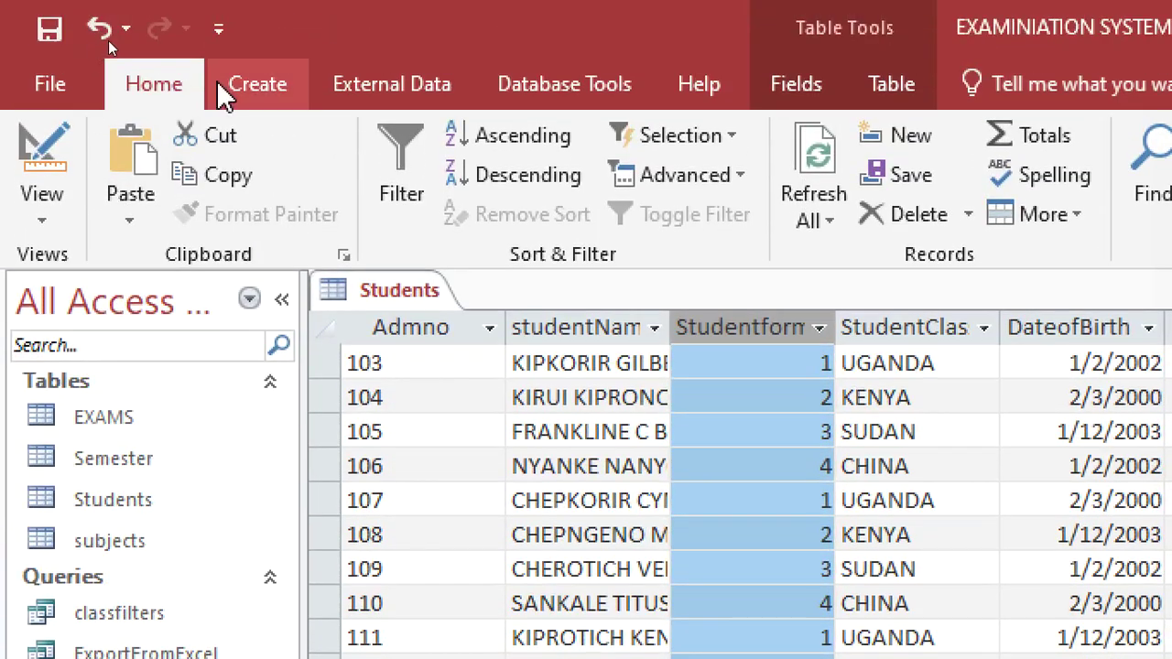
Create a new query in design view with the Students table as its source
click(261, 85)
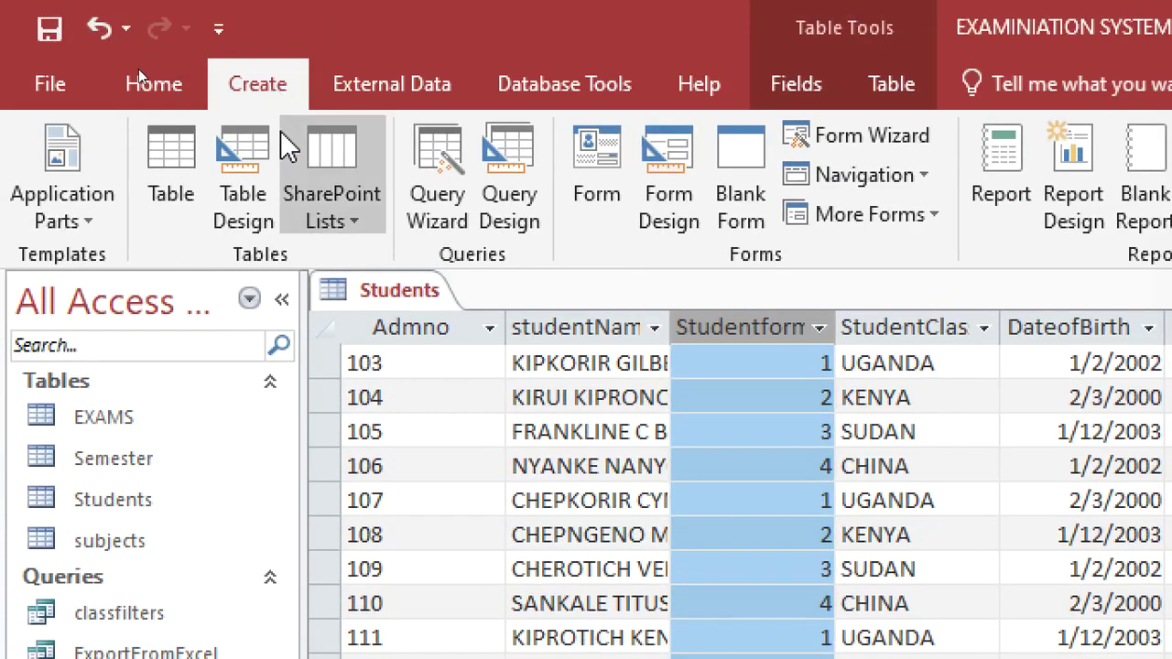
click(499, 188)
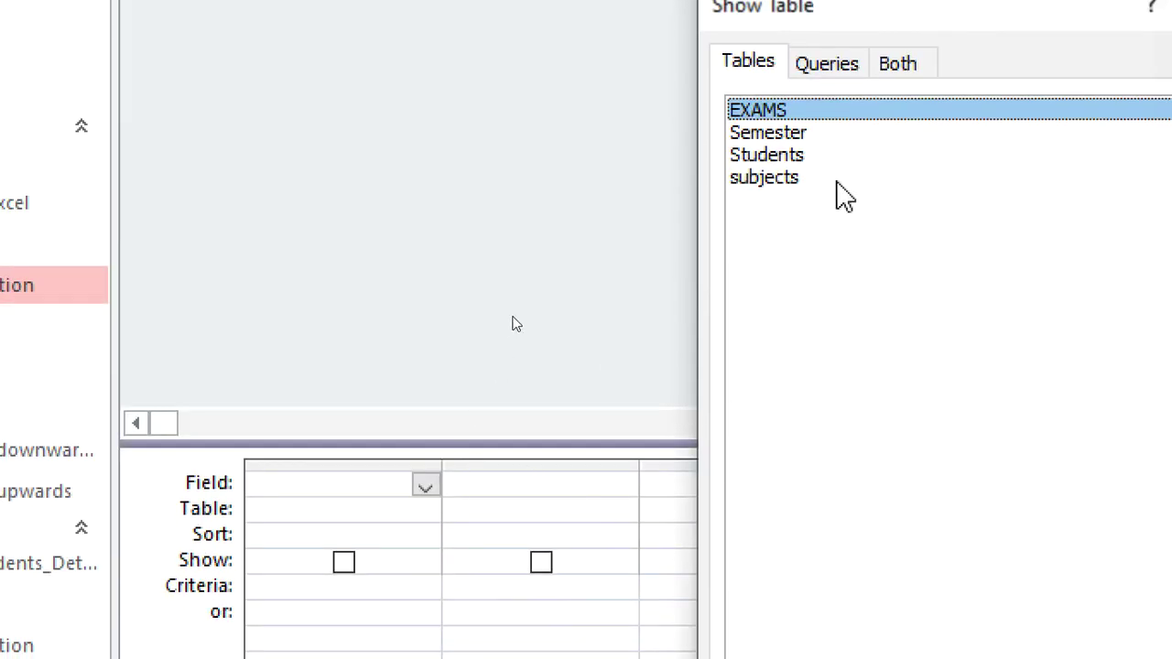
double_click(802, 156)
drag(897, 15, 714, 12)
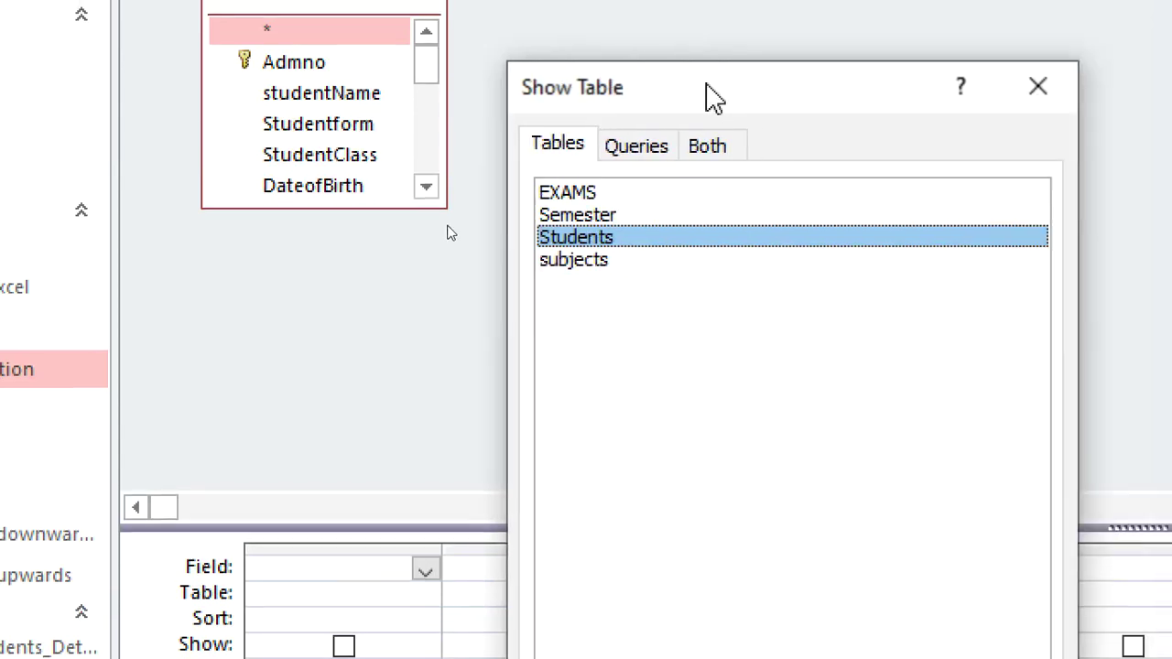
click(1037, 87)
Adjust the query design panes, enlarge the Students field list, and collapse its Photo subfields
drag(490, 528, 482, 231)
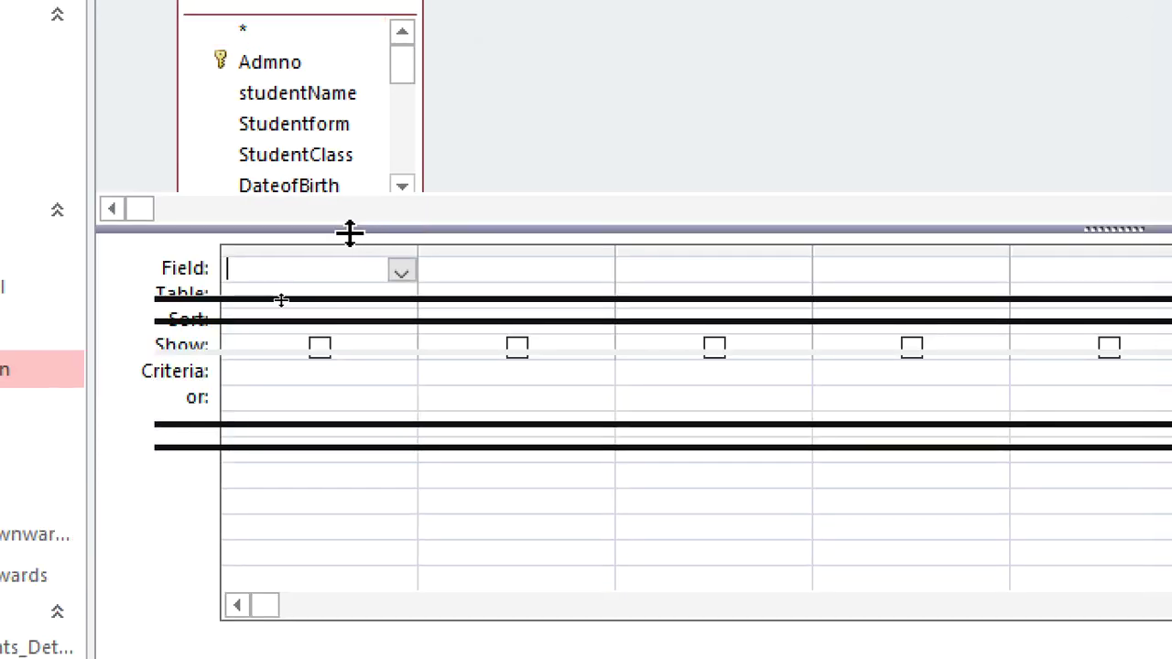
drag(350, 233, 363, 327)
drag(327, 194, 320, 316)
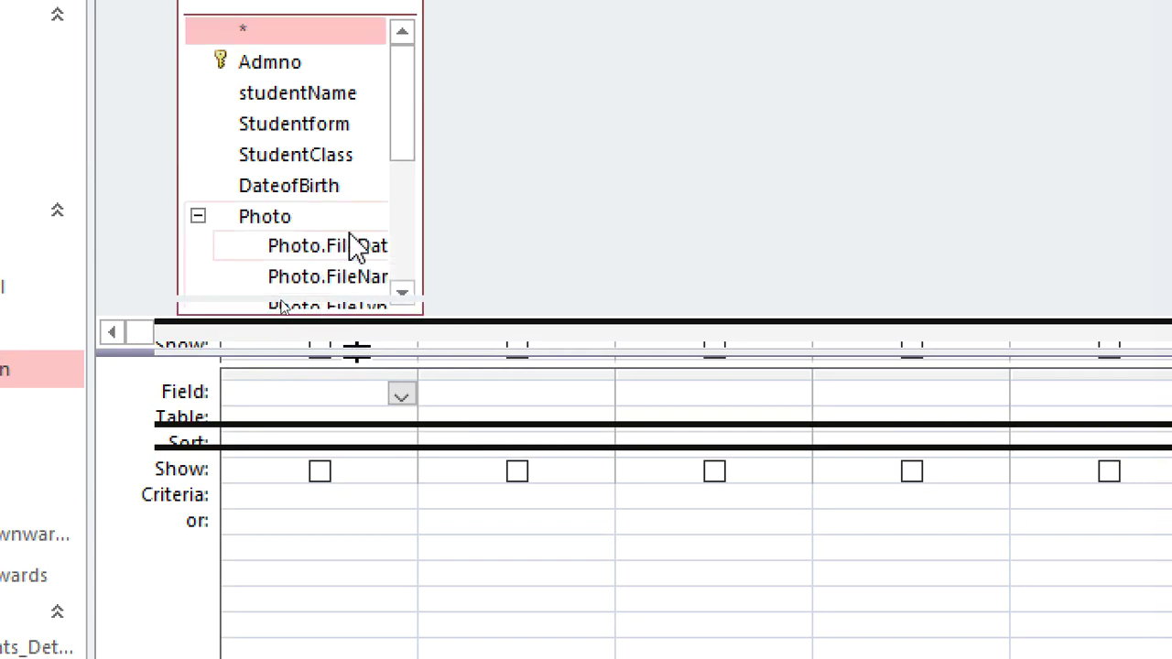
click(197, 217)
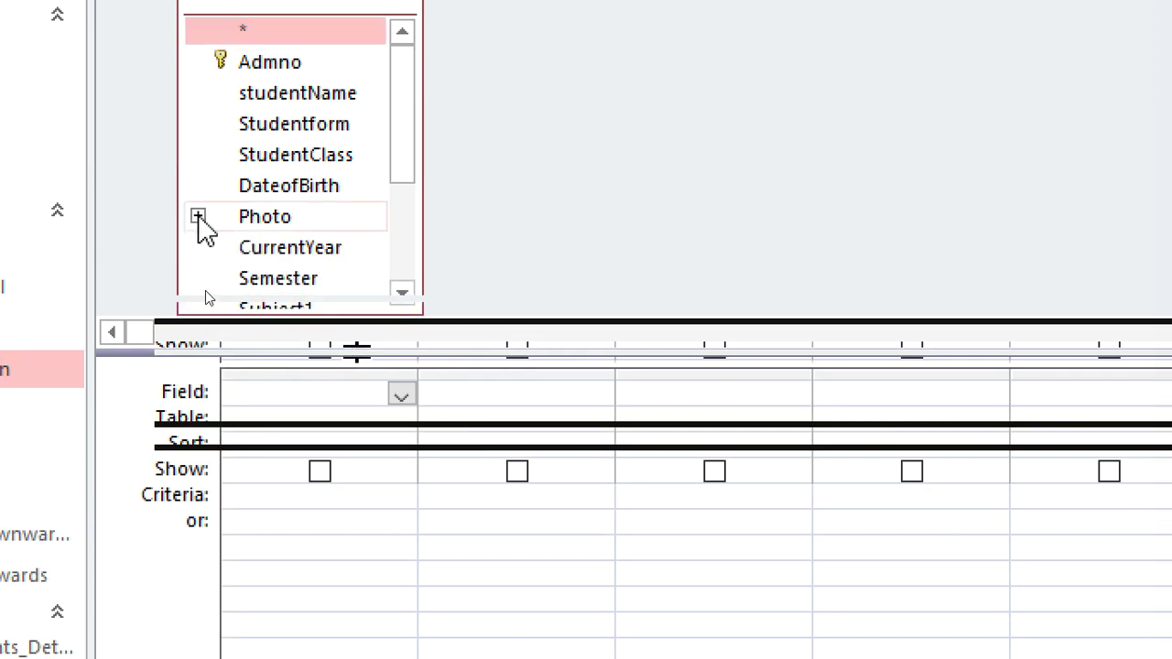
Add the Studentform and StudentClass fields to the query and change it to an update query
double_click(291, 138)
double_click(308, 161)
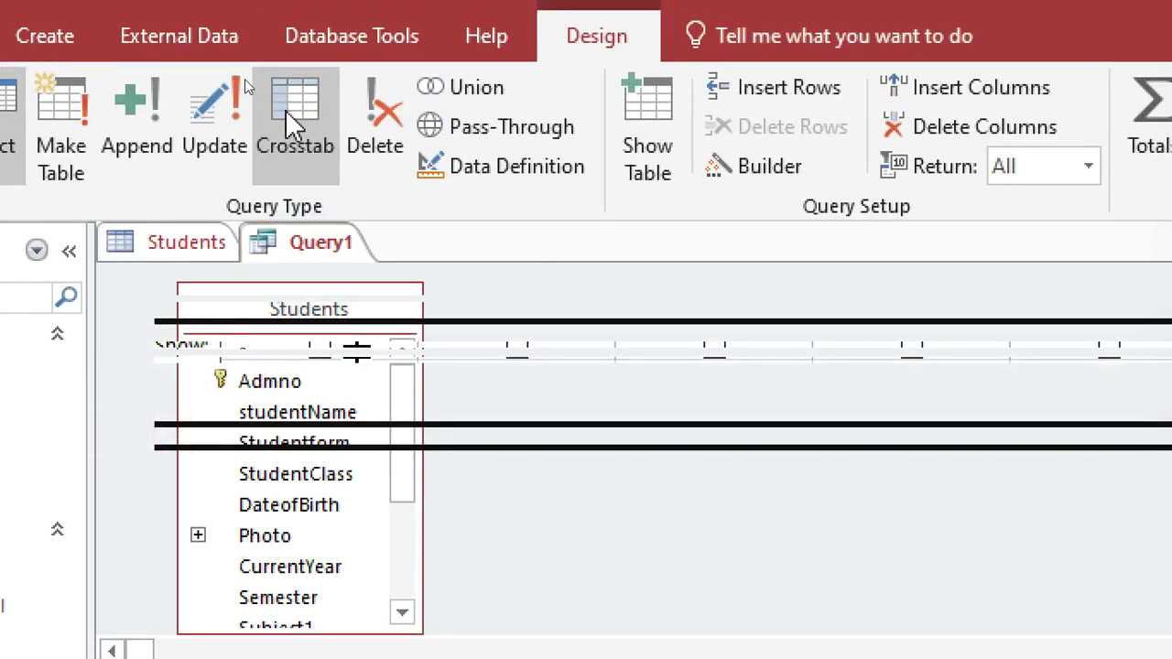
click(211, 128)
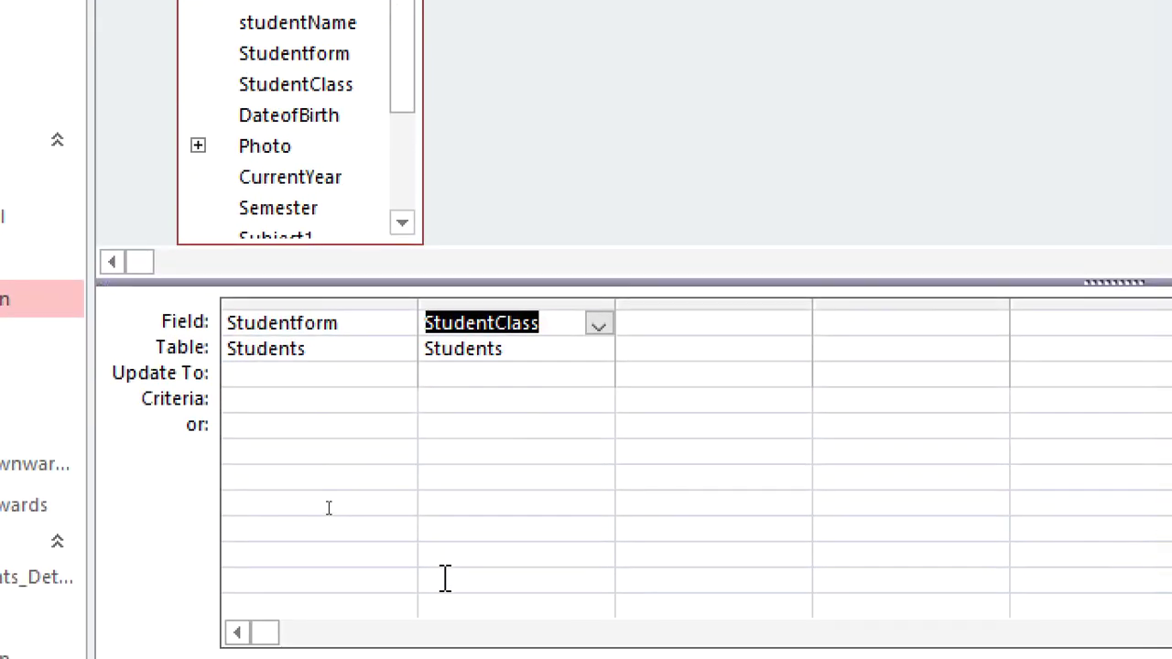
Set the Studentform update value to [Studentform]+1
click(274, 376)
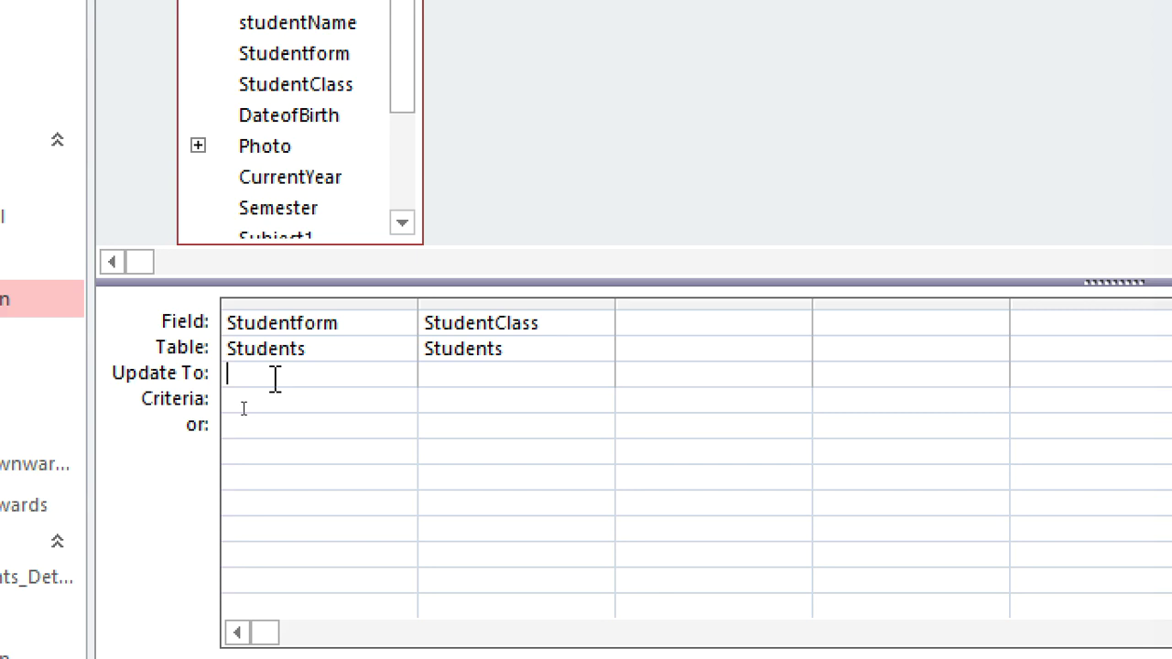
click(363, 324)
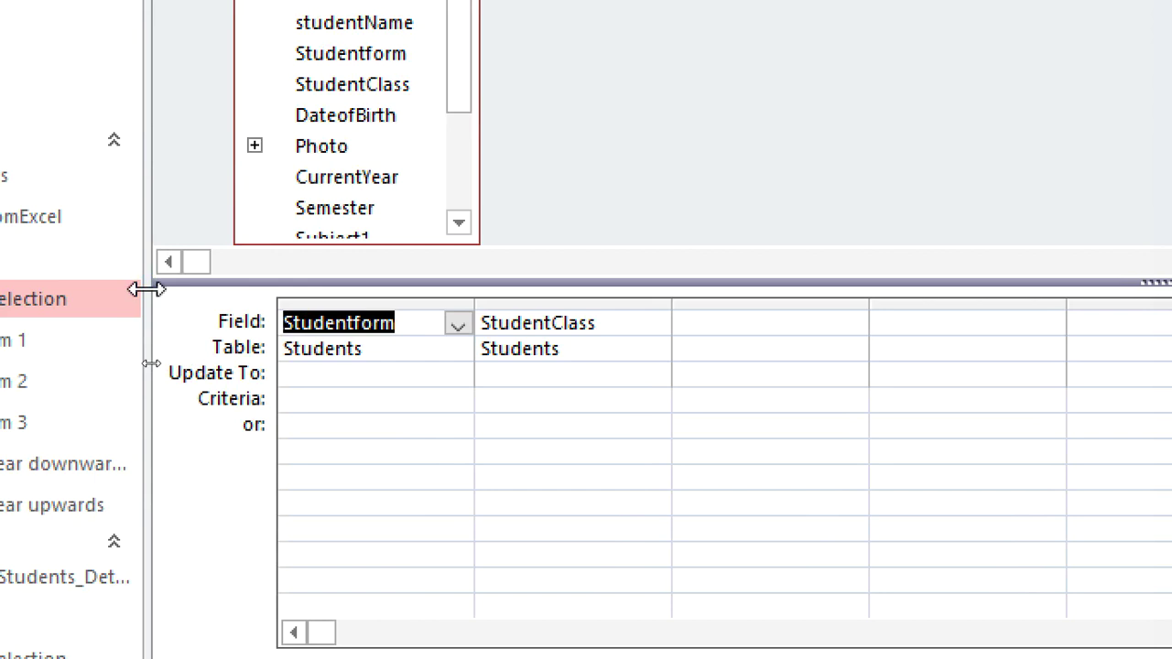
click(300, 371)
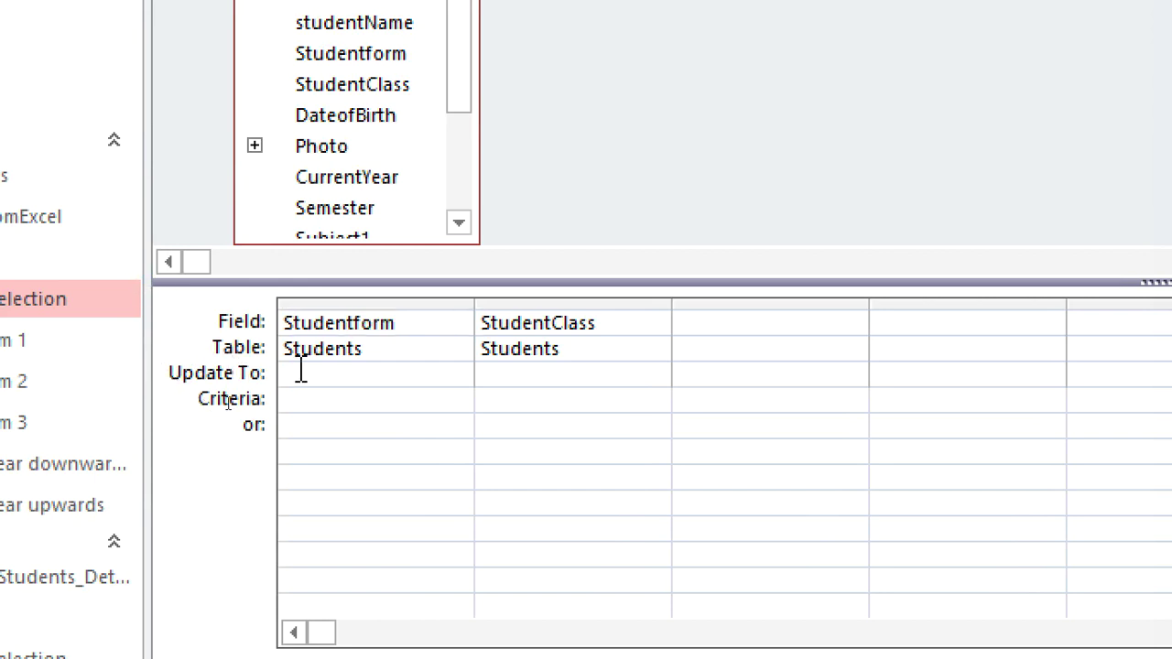
text([Studentform]+1)
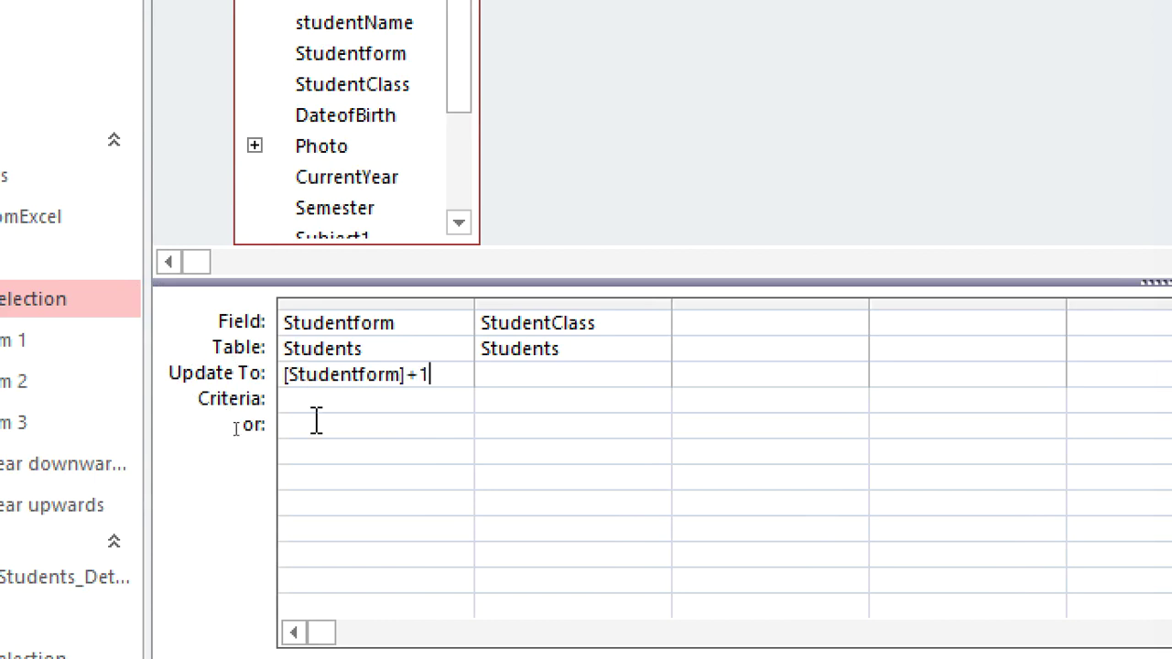
Save the query as "update students to the next class"
key(ctrl+s)
text(u)
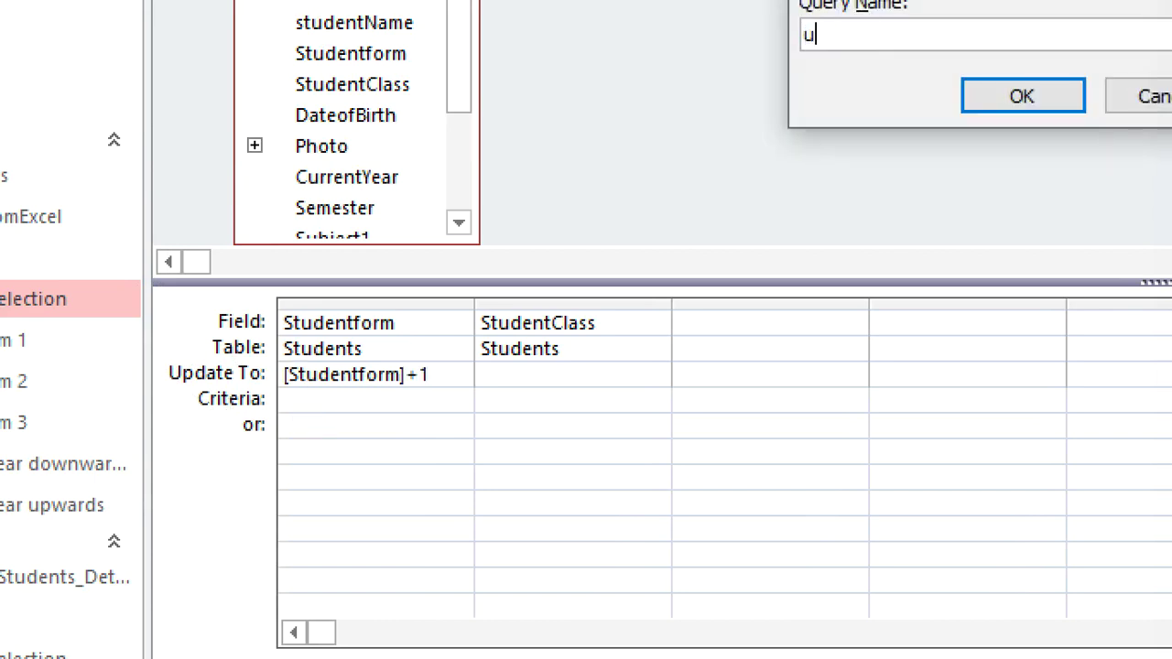
text(pdate students )
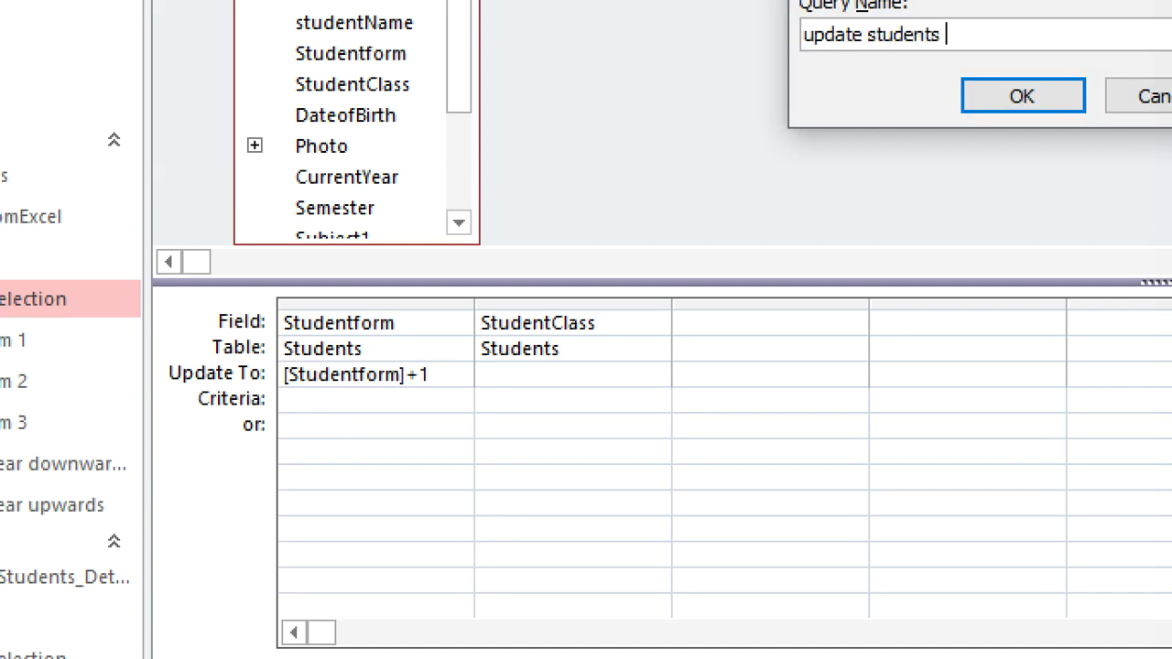
text(to the next class)
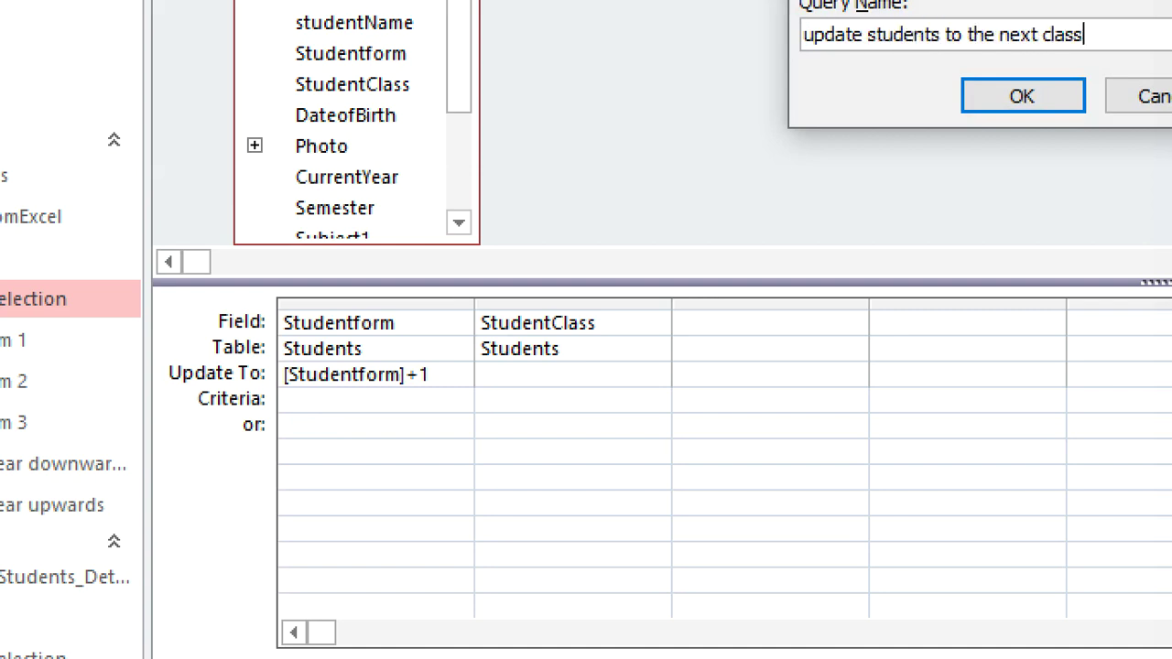
key(Return)
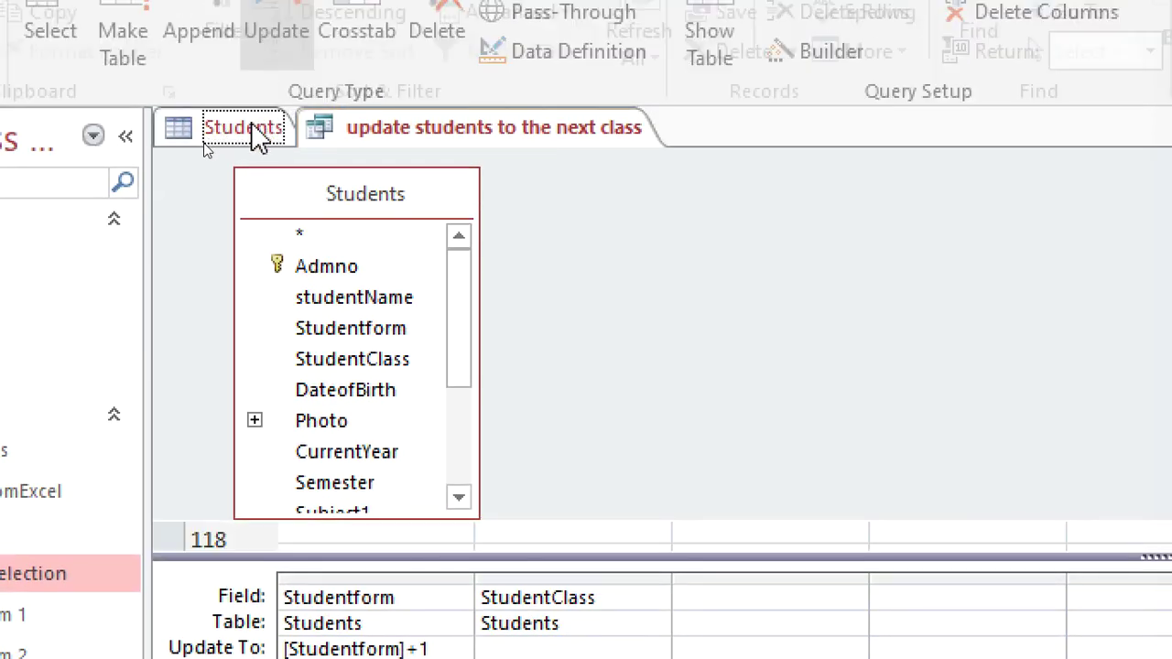
Check the first students' Studentform values in the Students table before running the update
click(254, 137)
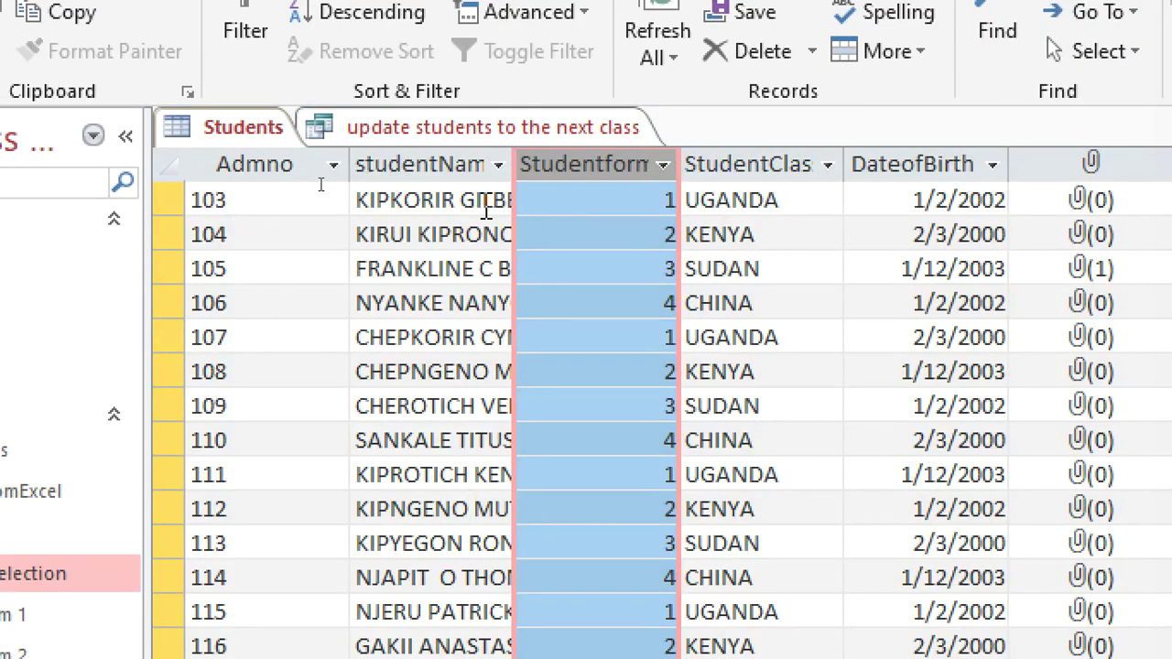
drag(609, 203, 675, 201)
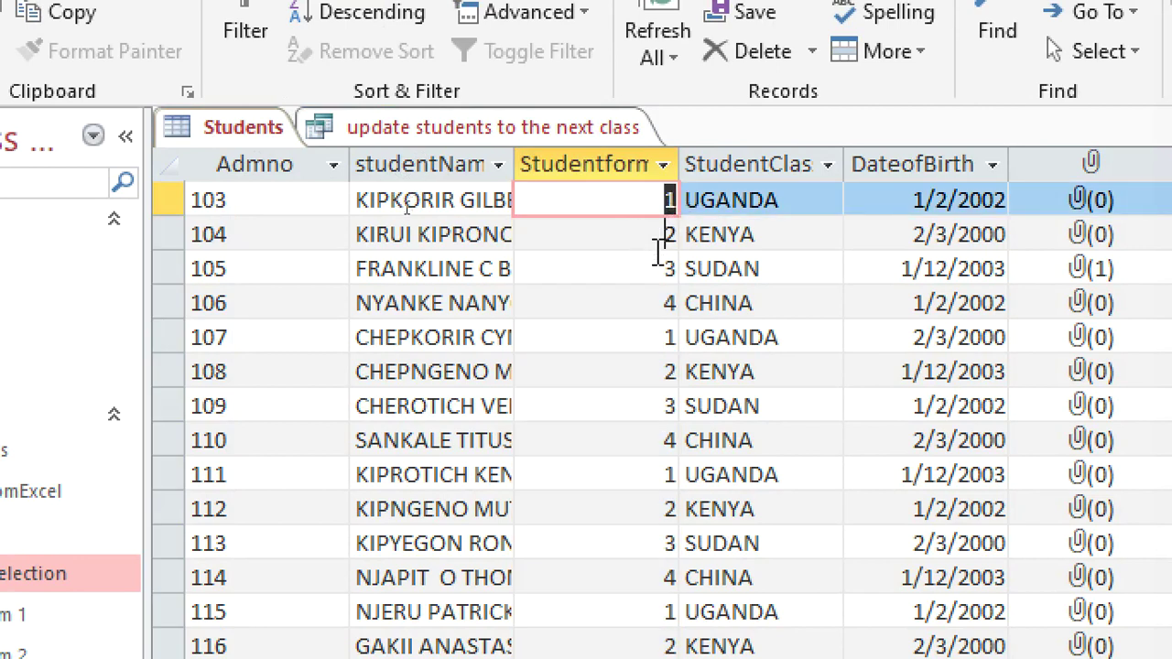
key(Down)
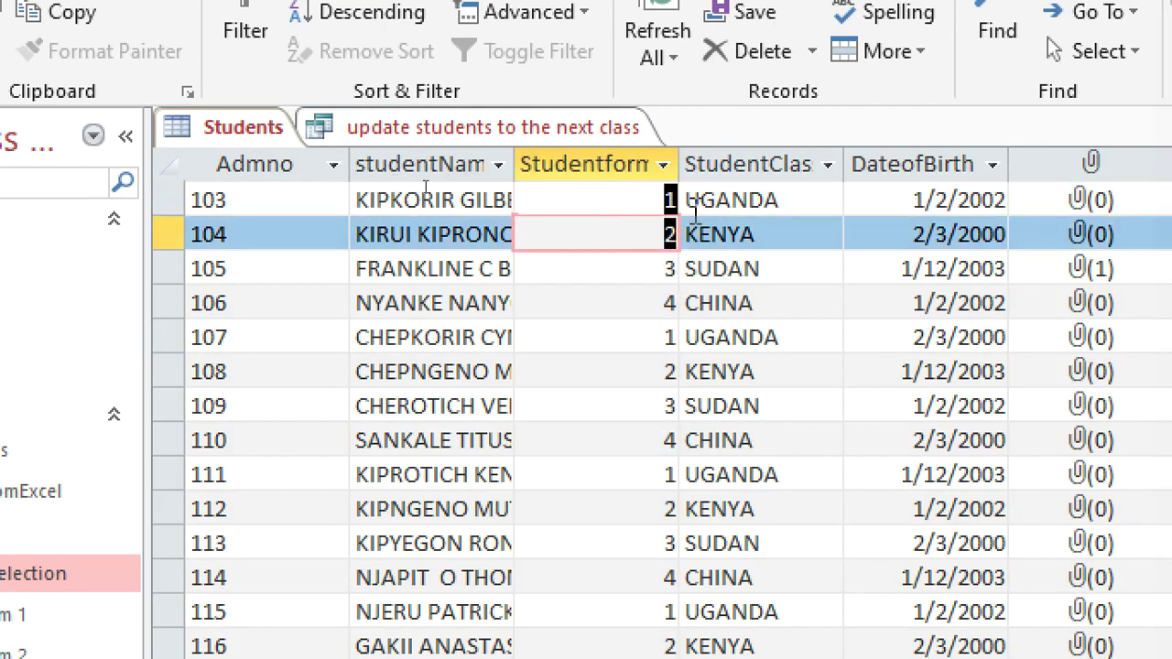
key(Up)
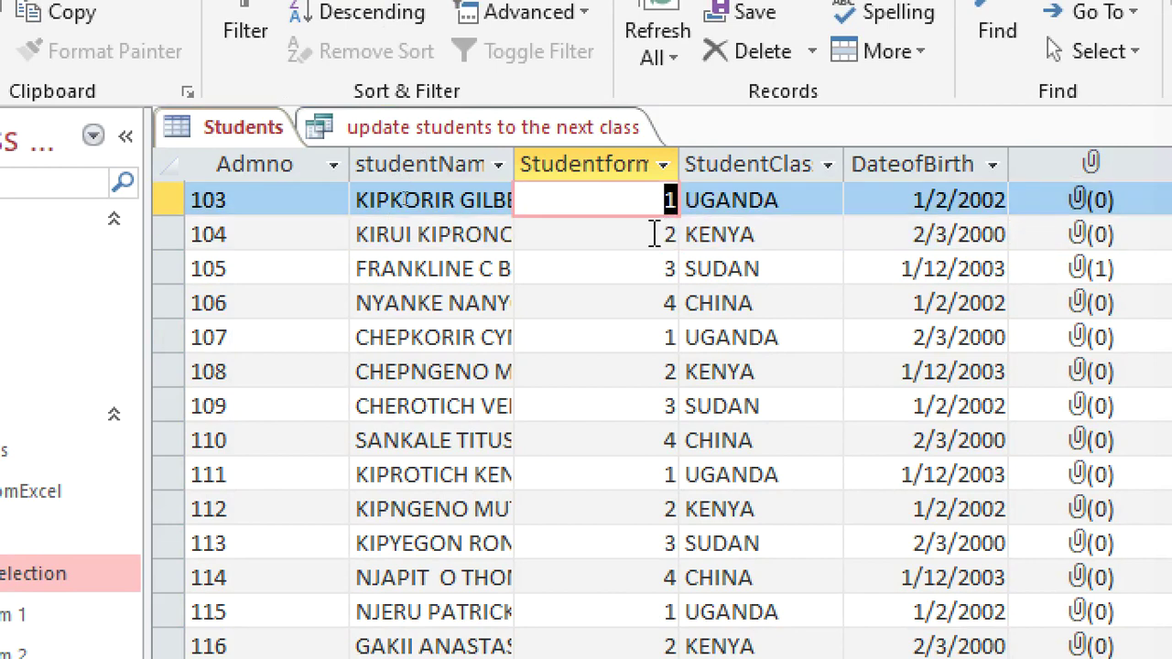
Close the "update students to the next class" design and widen the navigation pane to show full query names
right_click(497, 147)
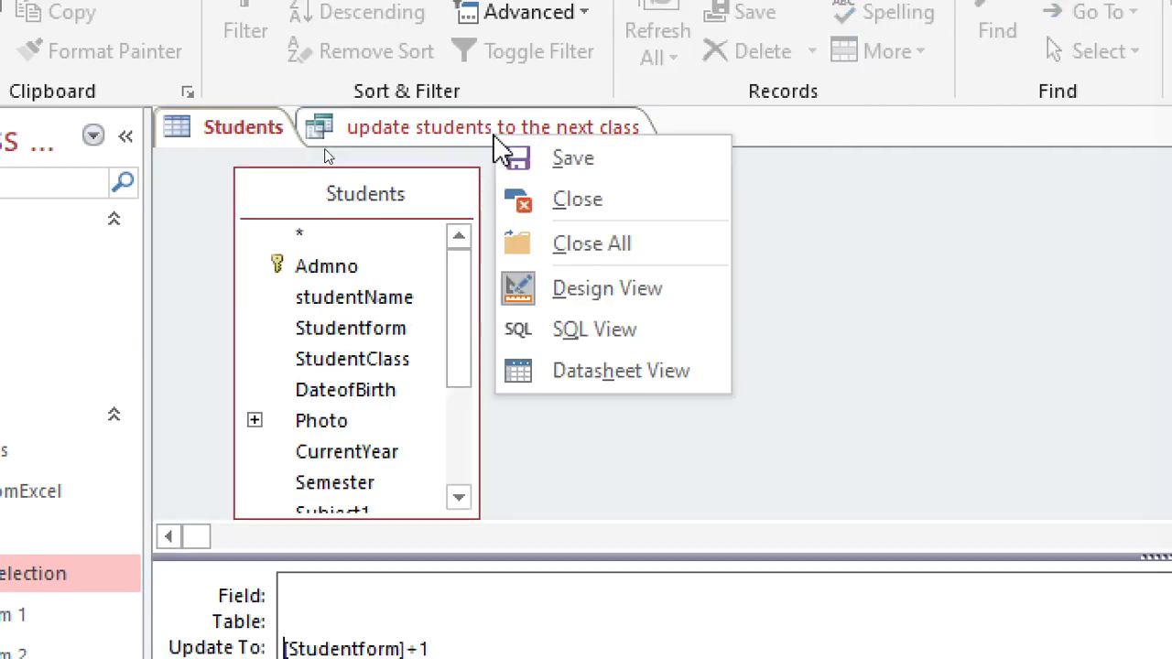
click(595, 209)
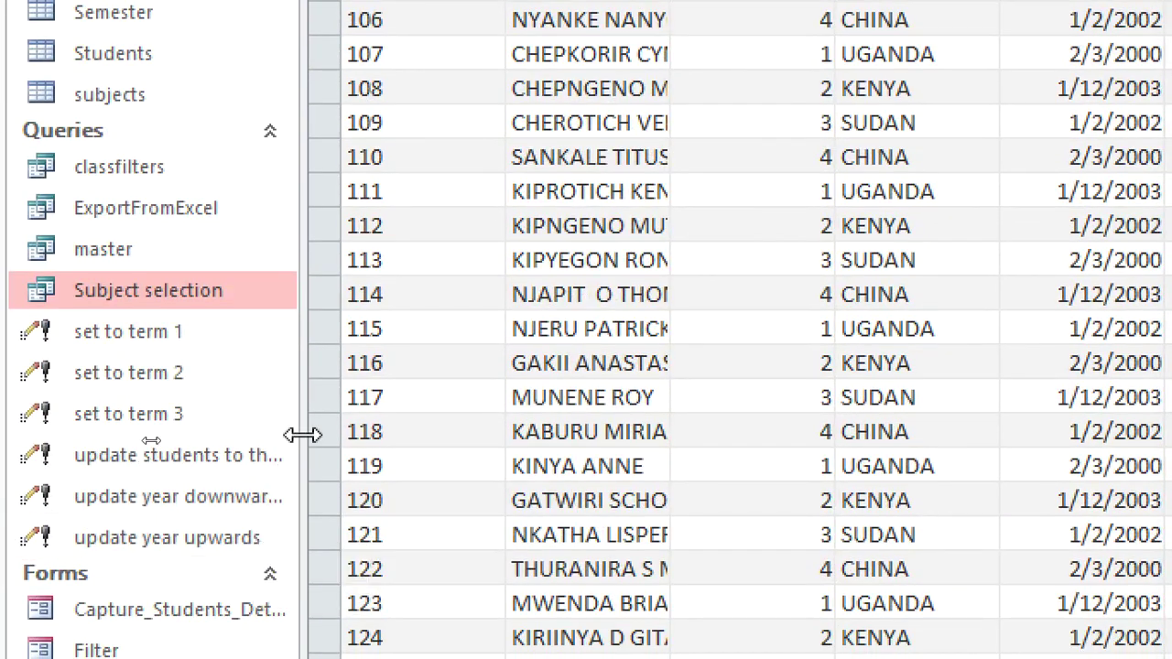
drag(306, 361, 453, 455)
Run the "update students to the next class" query and confirm the update of the Students records
double_click(289, 467)
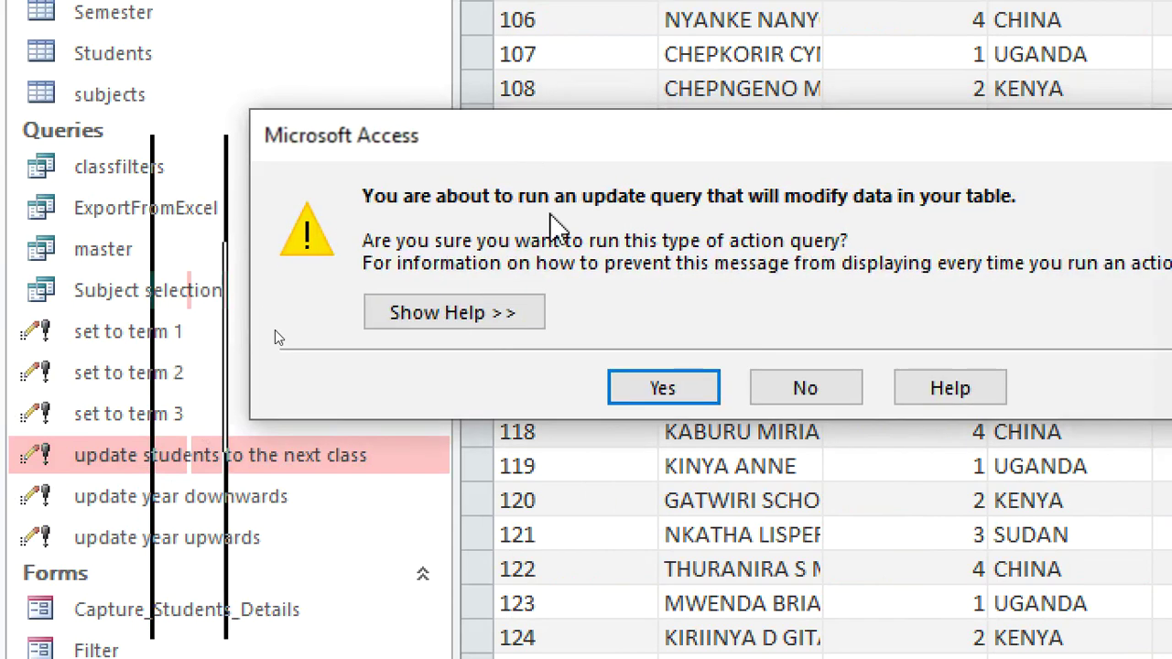
click(665, 387)
drag(971, 189, 612, 228)
click(751, 401)
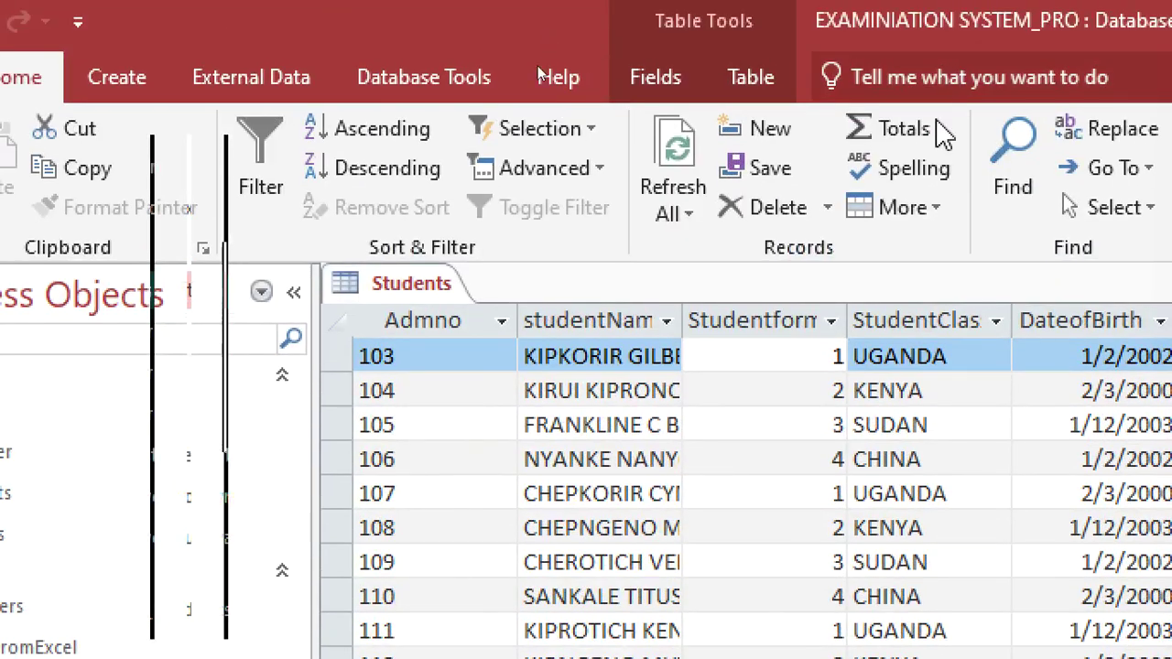
Refresh the Students table and check the first students' Studentform values
click(786, 284)
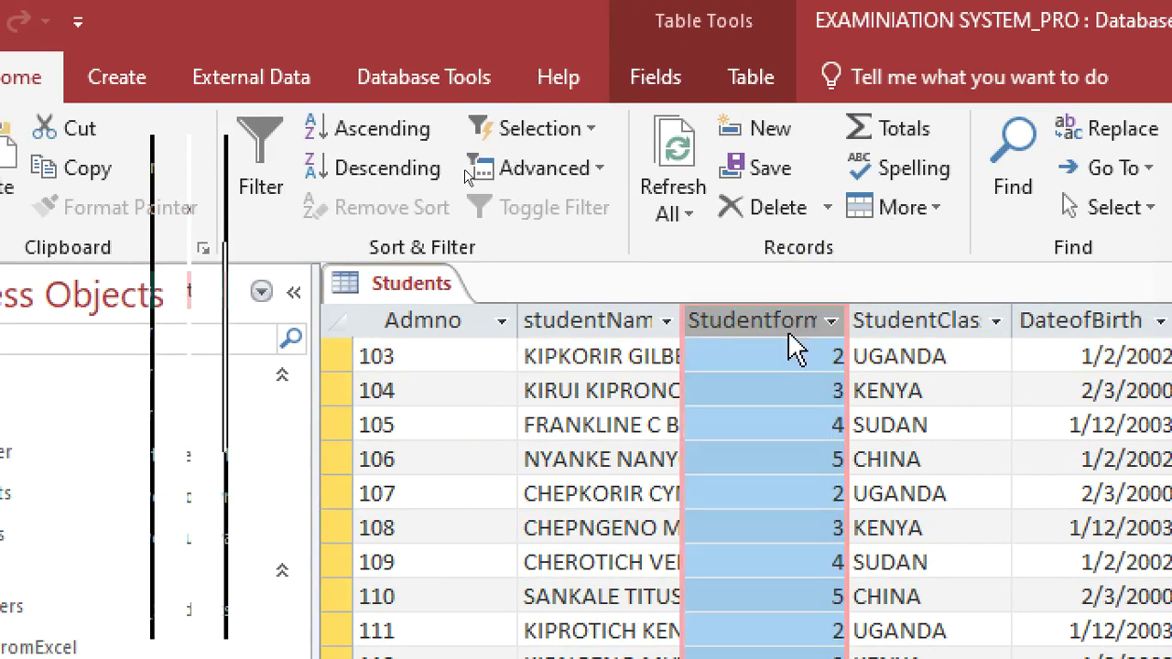
click(671, 147)
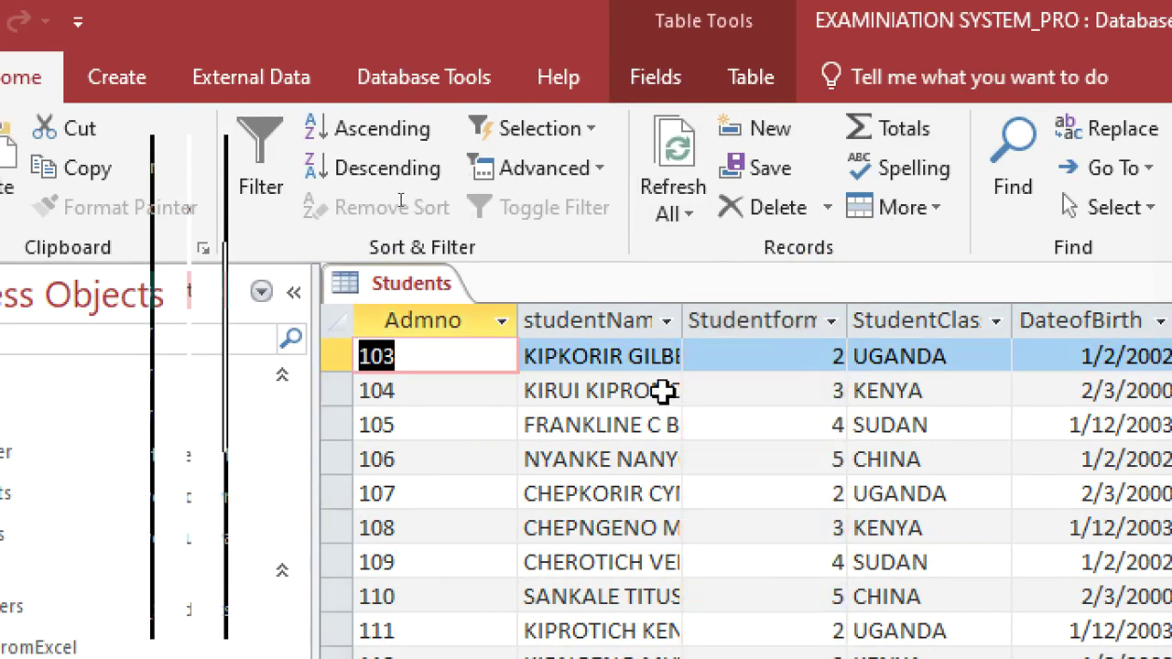
double_click(841, 356)
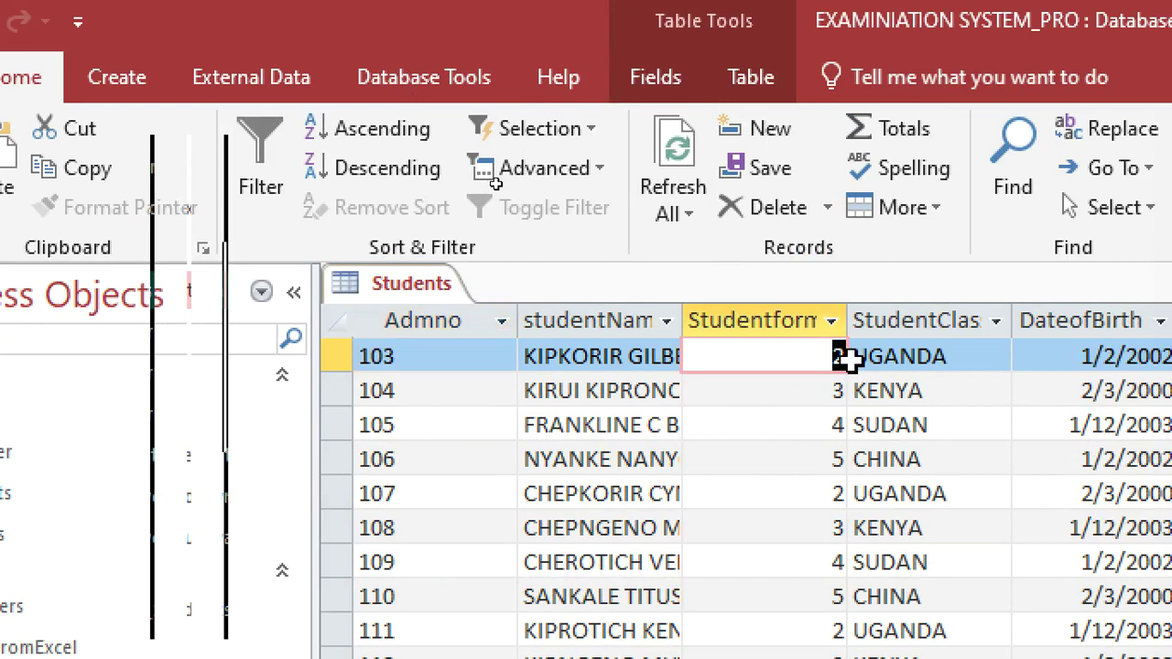
key(Down)
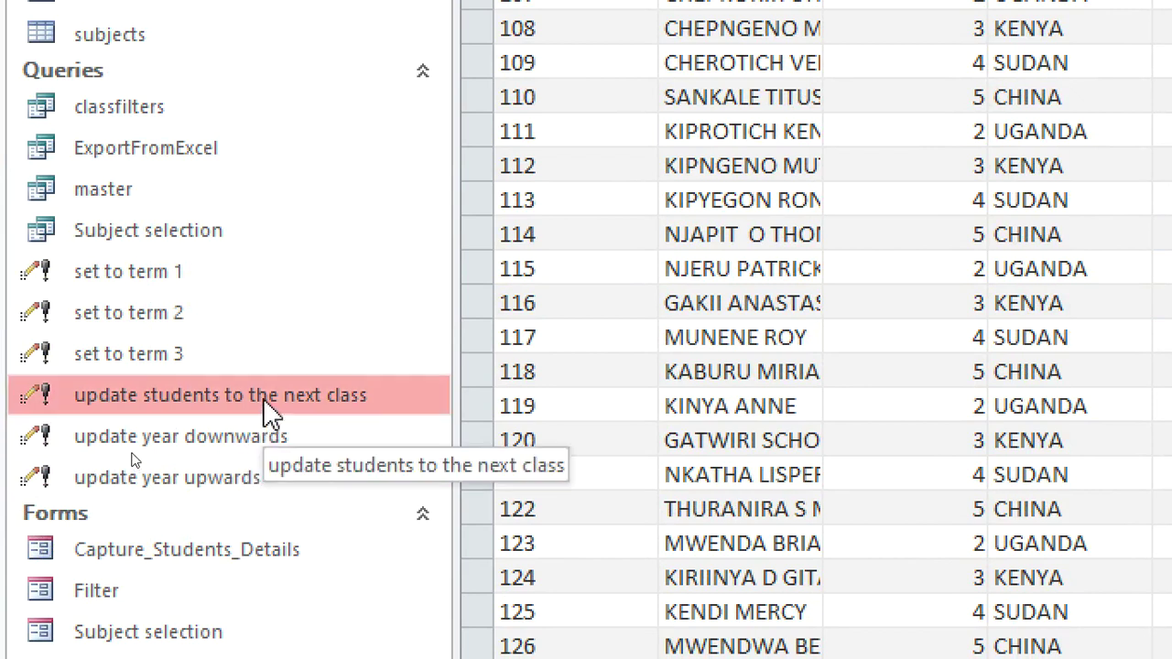
Duplicate the "update students to the next class" query by copying and pasting it
right_click(262, 397)
click(348, 295)
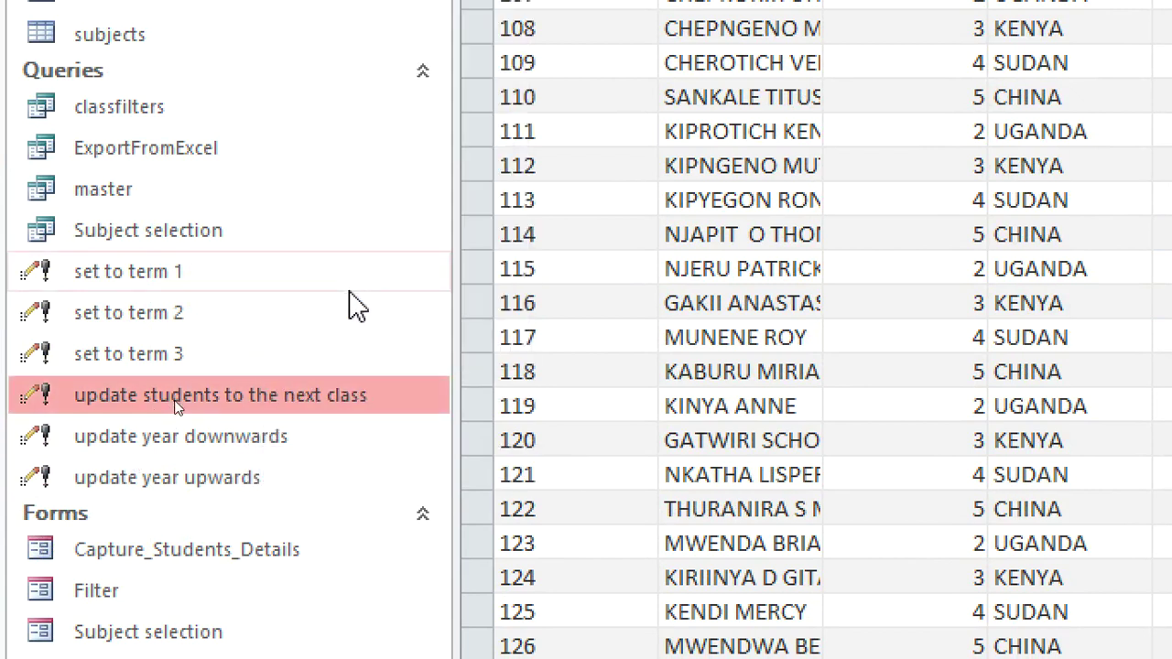
right_click(405, 395)
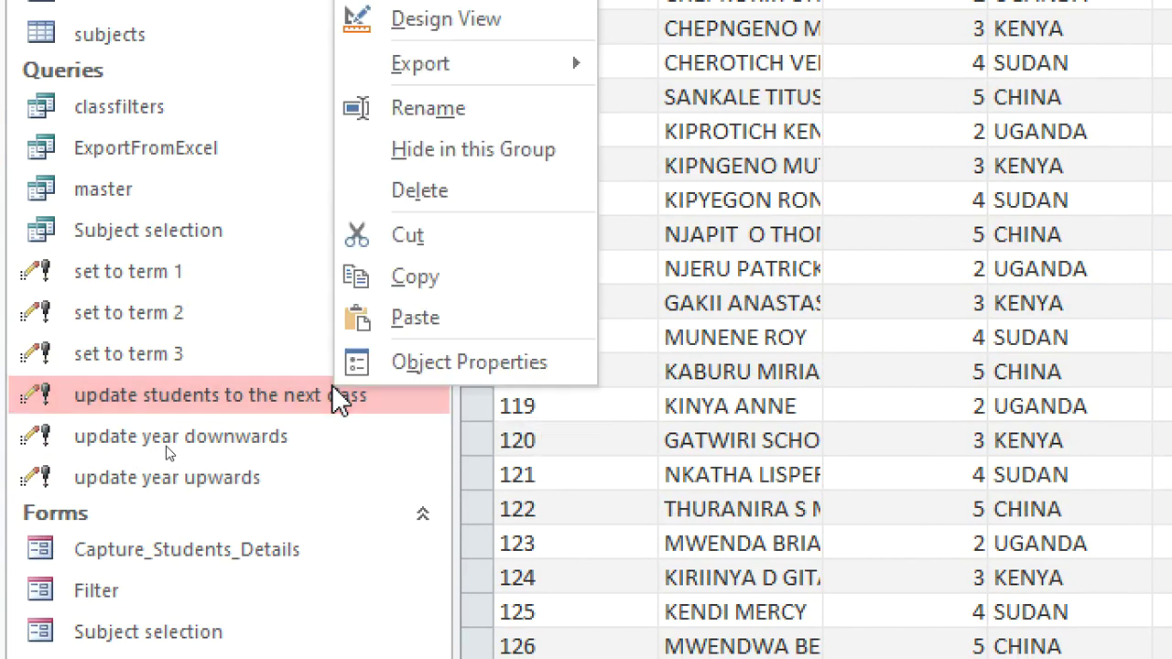
click(413, 278)
key(ctrl+v)
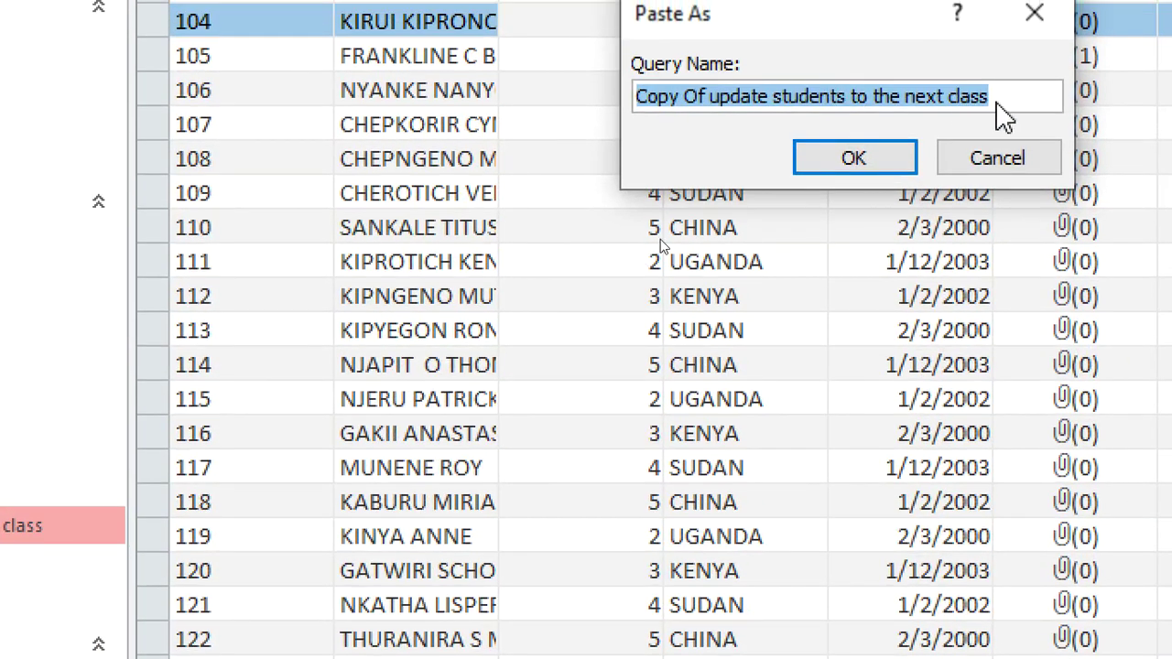
Name the pasted query "DEGRADE students to the previous class" and accept the name
click(1024, 83)
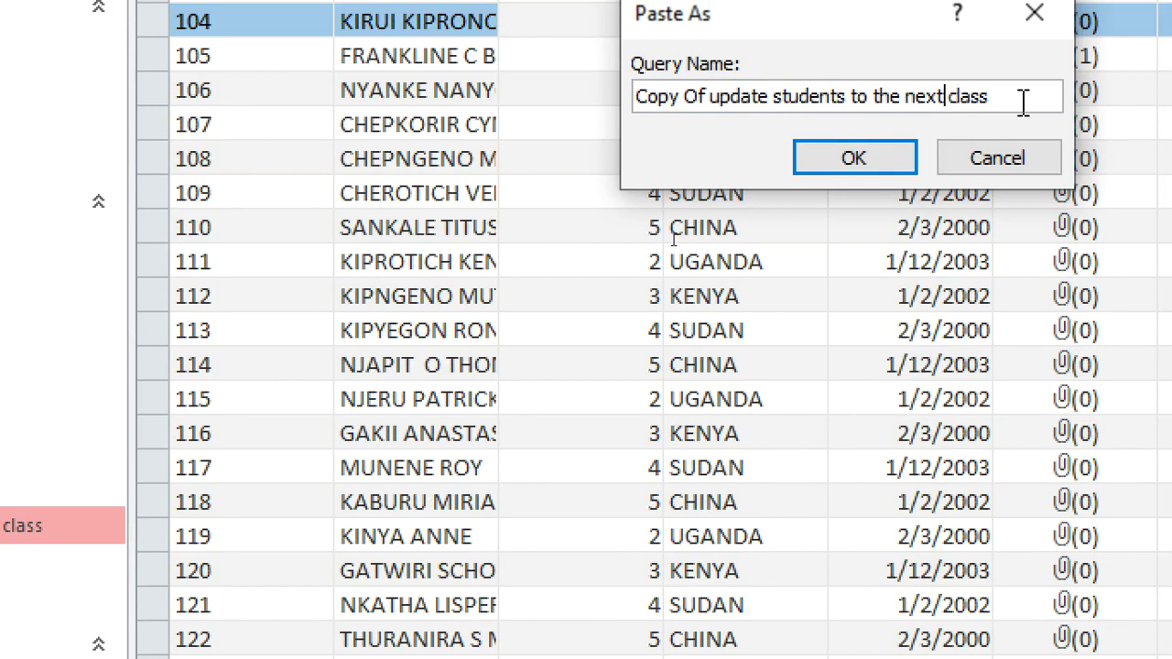
key(Left)
key(Left)
key(Left)
key(Left)
key(Left)
key(BackSpace)
key(BackSpace)
key(BackSpace)
key(BackSpace)
key(BackSpace)
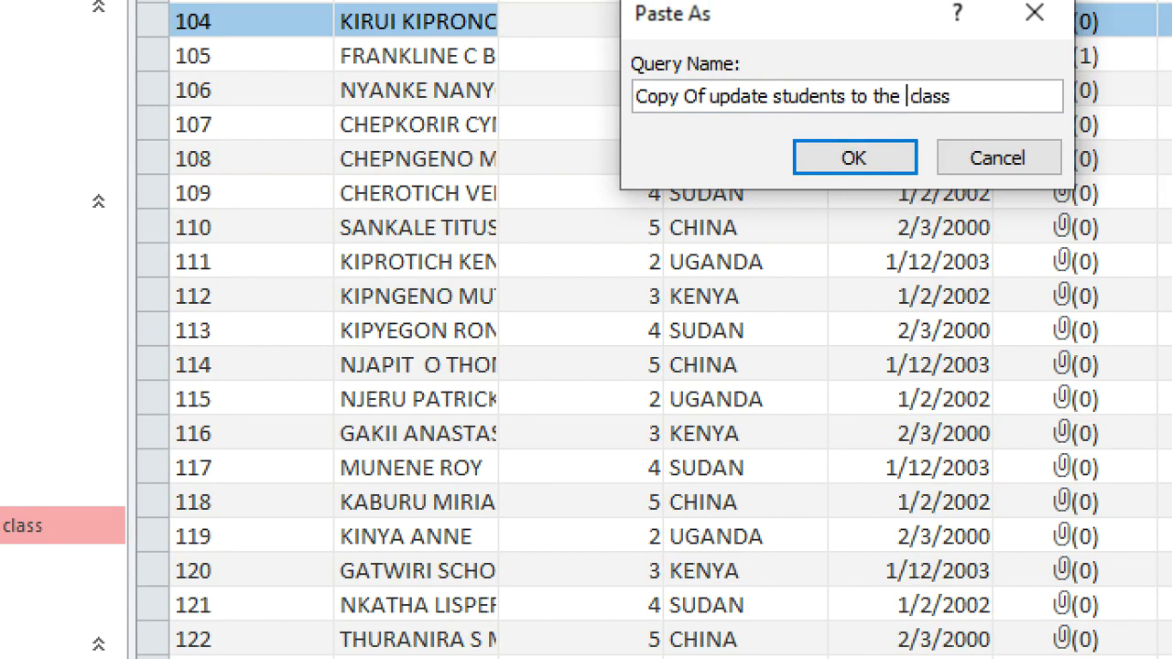
text(previsou)
key(BackSpace)
key(BackSpace)
key(BackSpace)
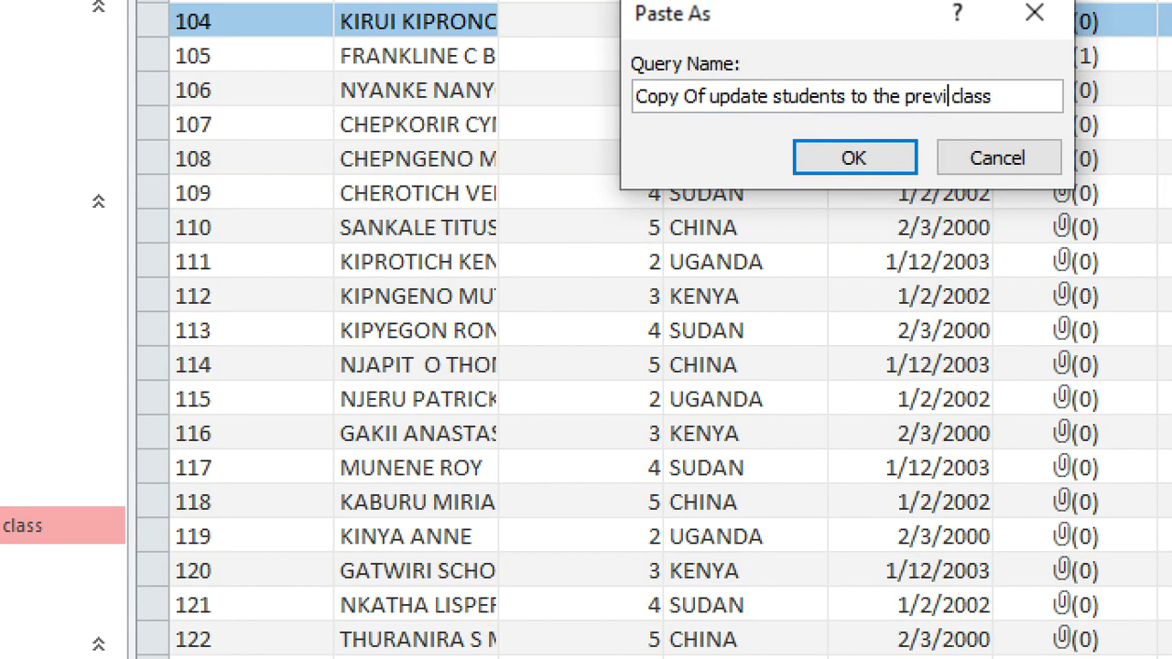
text(ous)
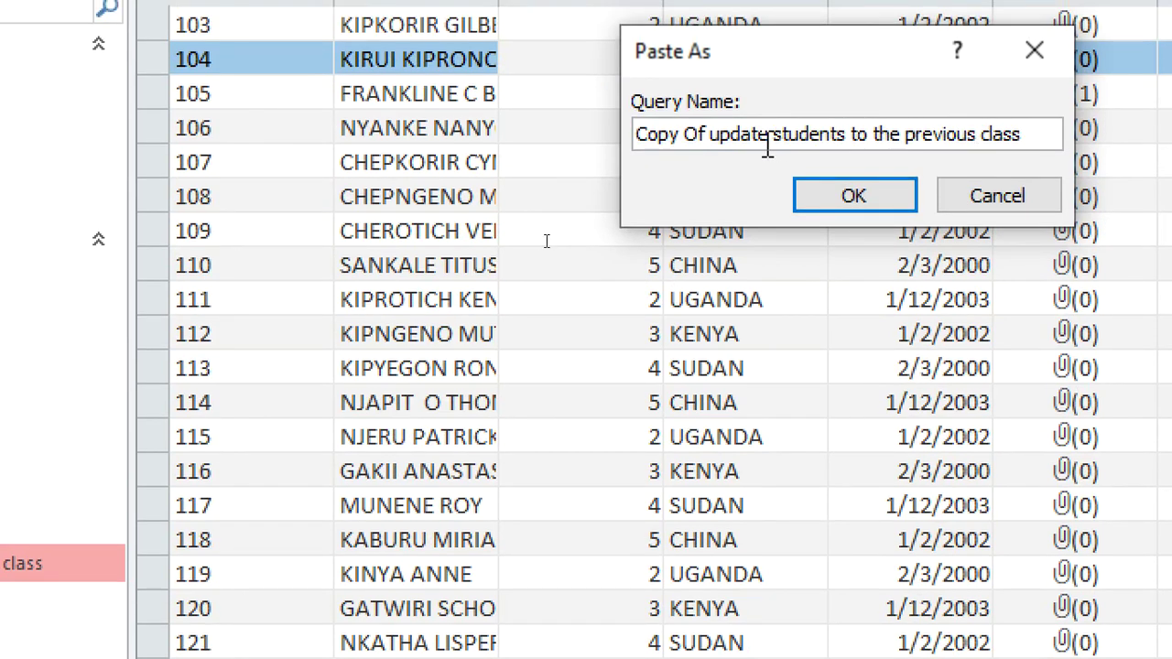
drag(767, 96, 636, 96)
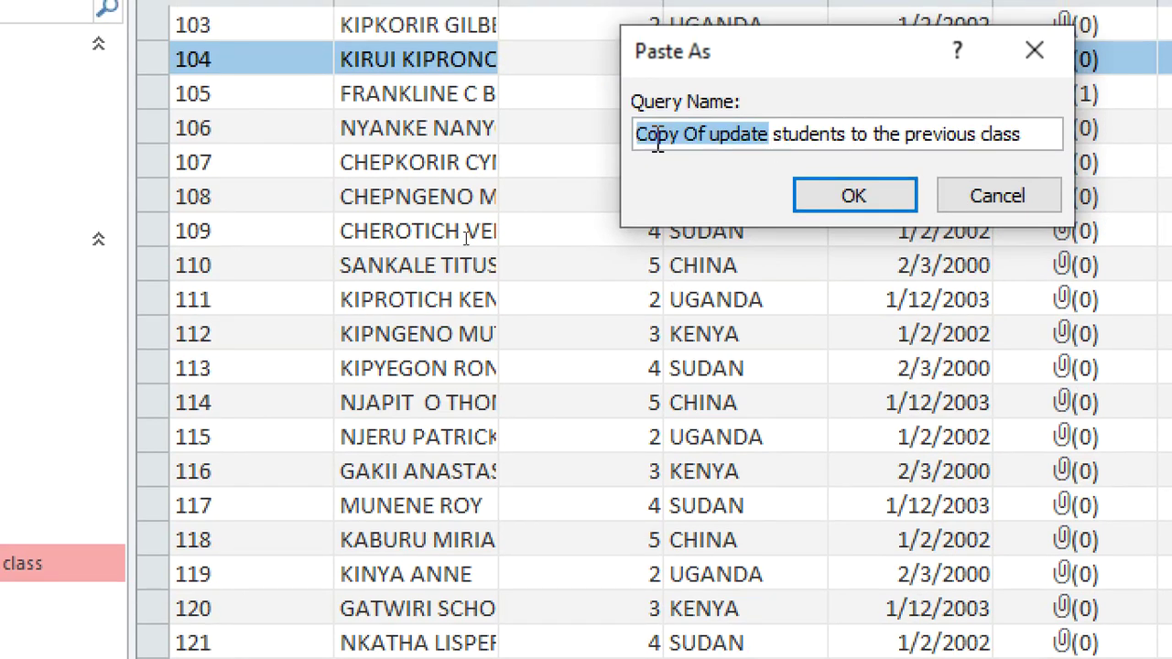
text(DEGRADE)
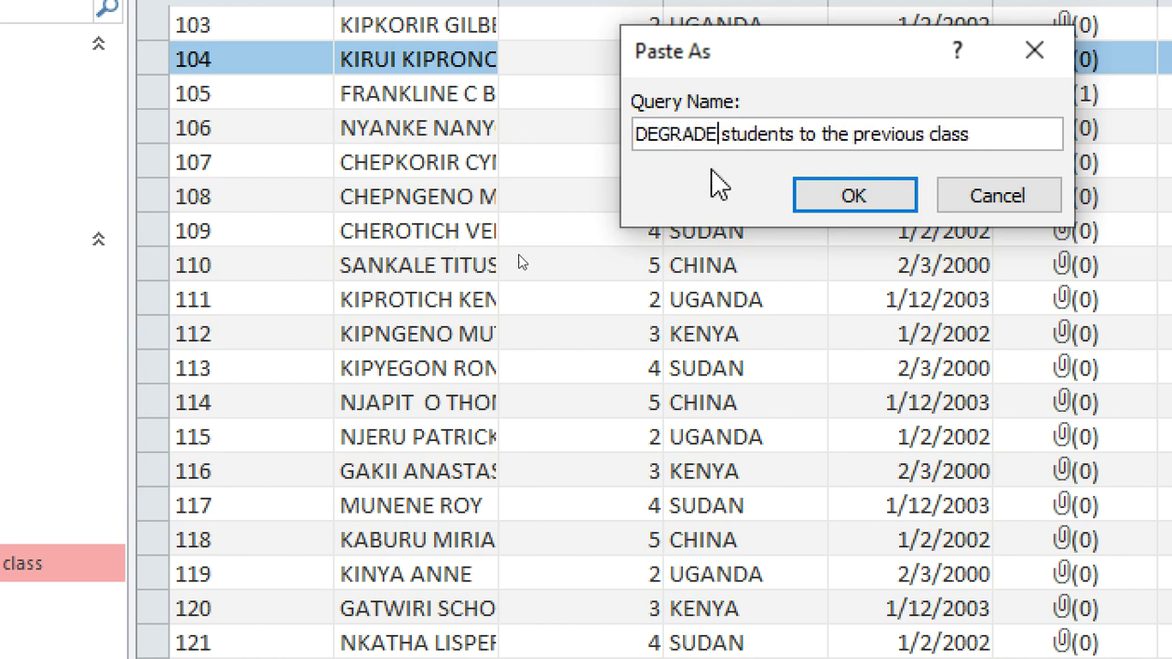
click(869, 203)
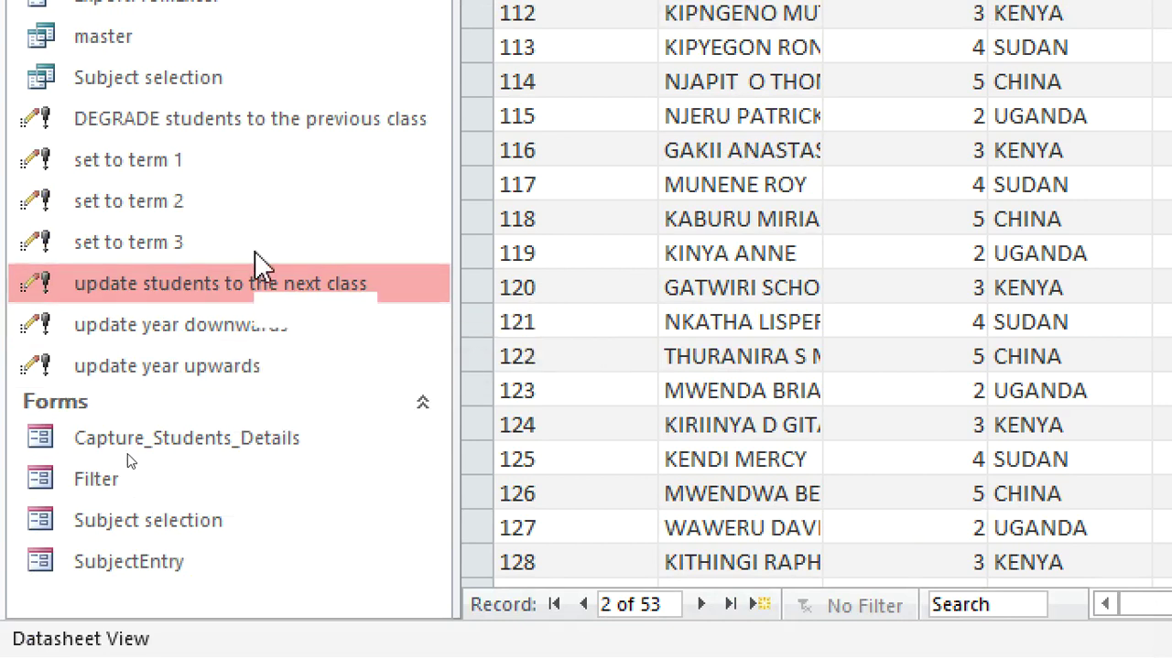
In the design of "DEGRADE students to the previous class", set Studentform to update to [Studentform]-1, then save and close the query
click(293, 128)
right_click(291, 121)
click(351, 174)
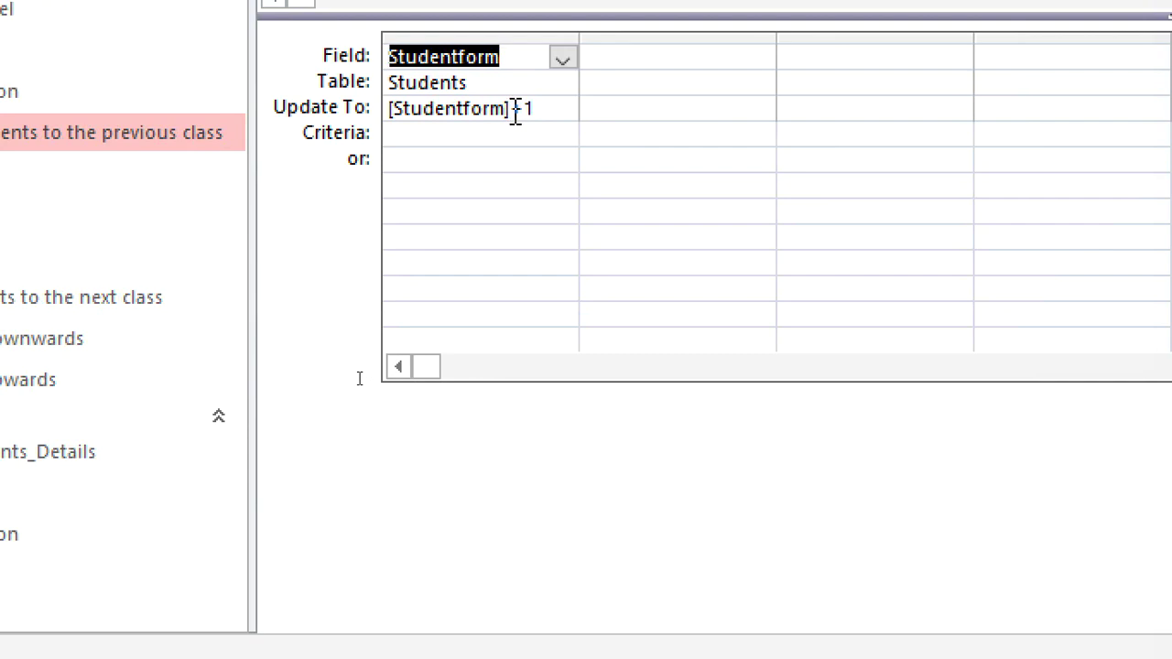
click(520, 109)
key(BackSpace)
key(BackSpace)
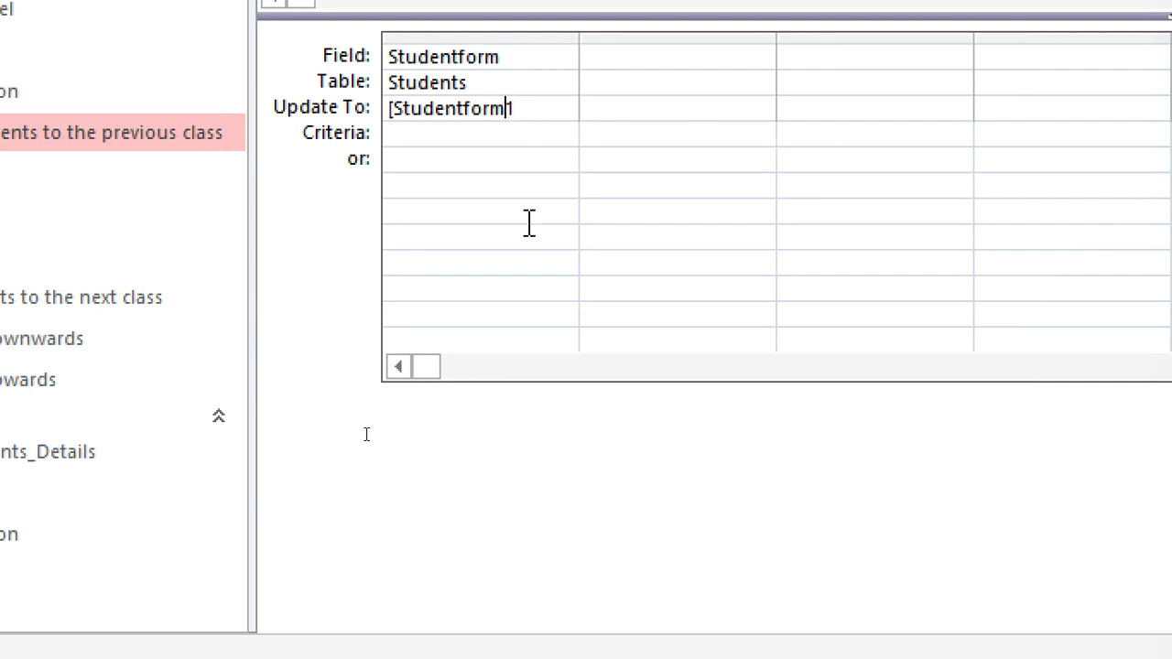
text(]*-)
key(BackSpace)
key(BackSpace)
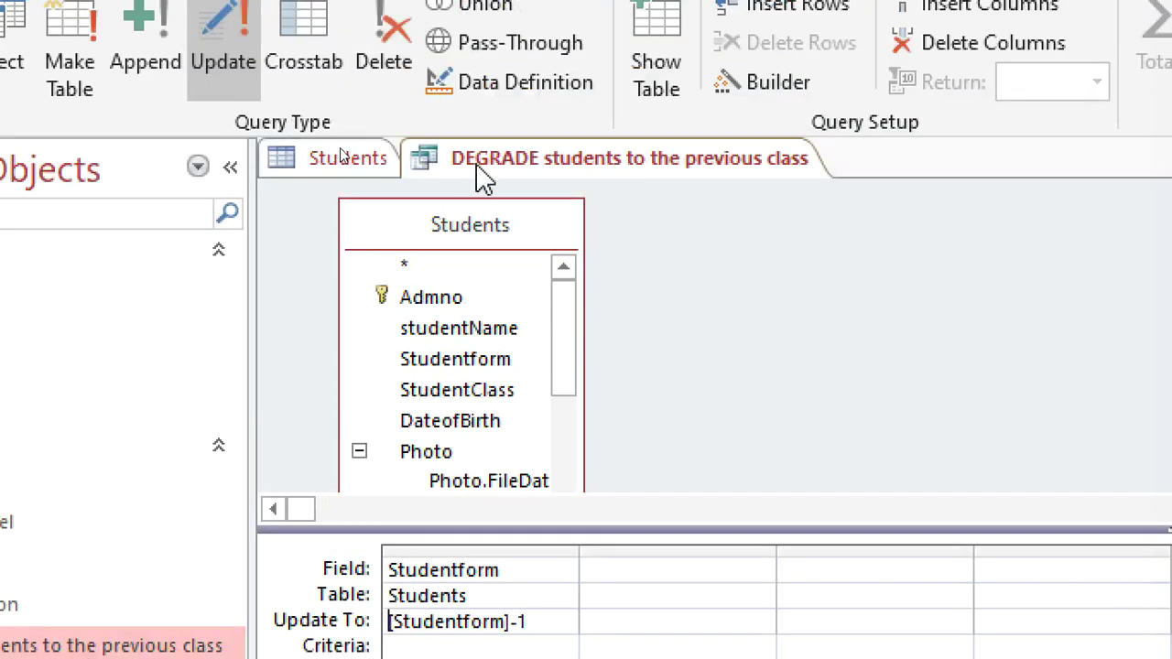
right_click(479, 165)
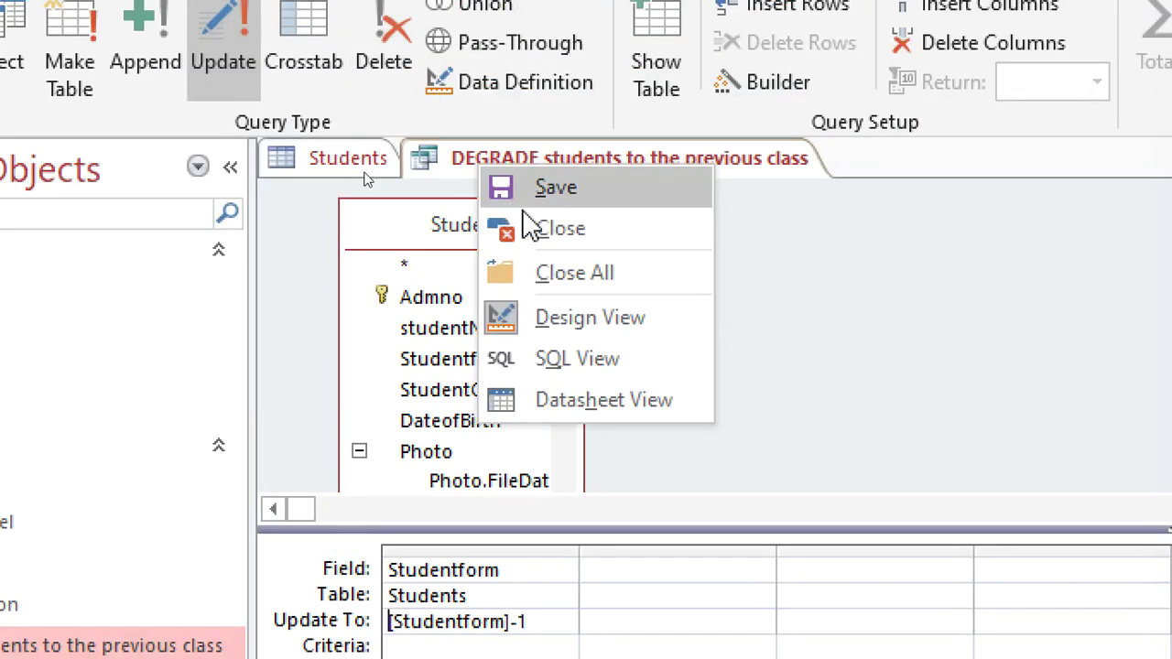
click(529, 227)
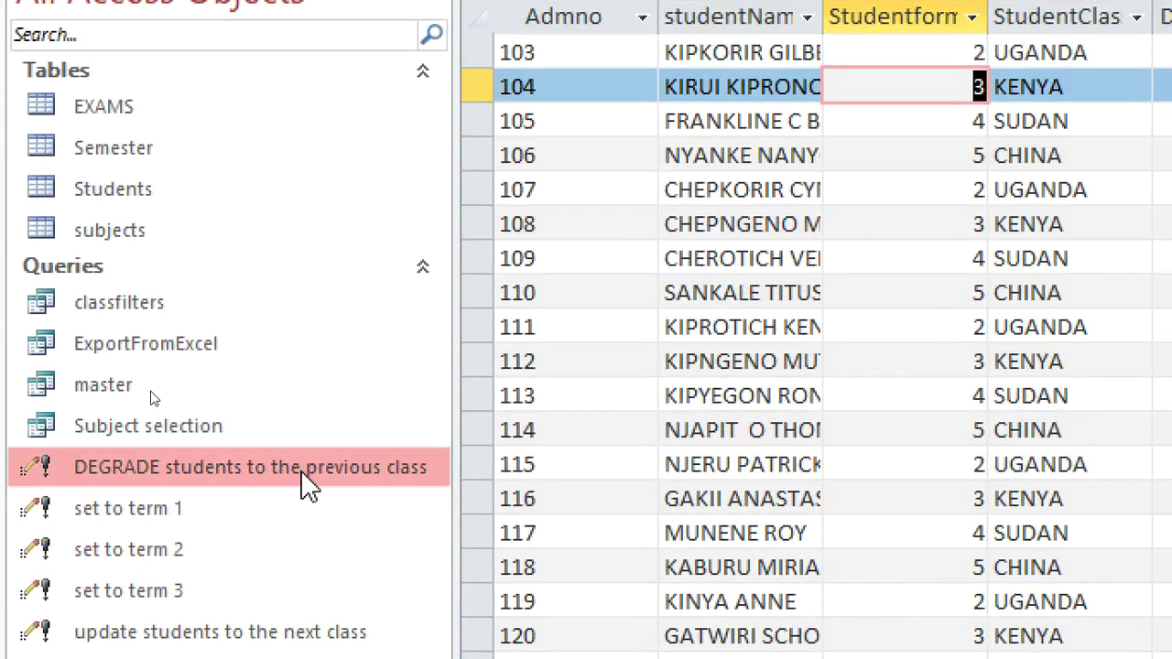
Run the "DEGRADE students to the previous class" query and confirm updating the Students records
double_click(308, 485)
click(993, 518)
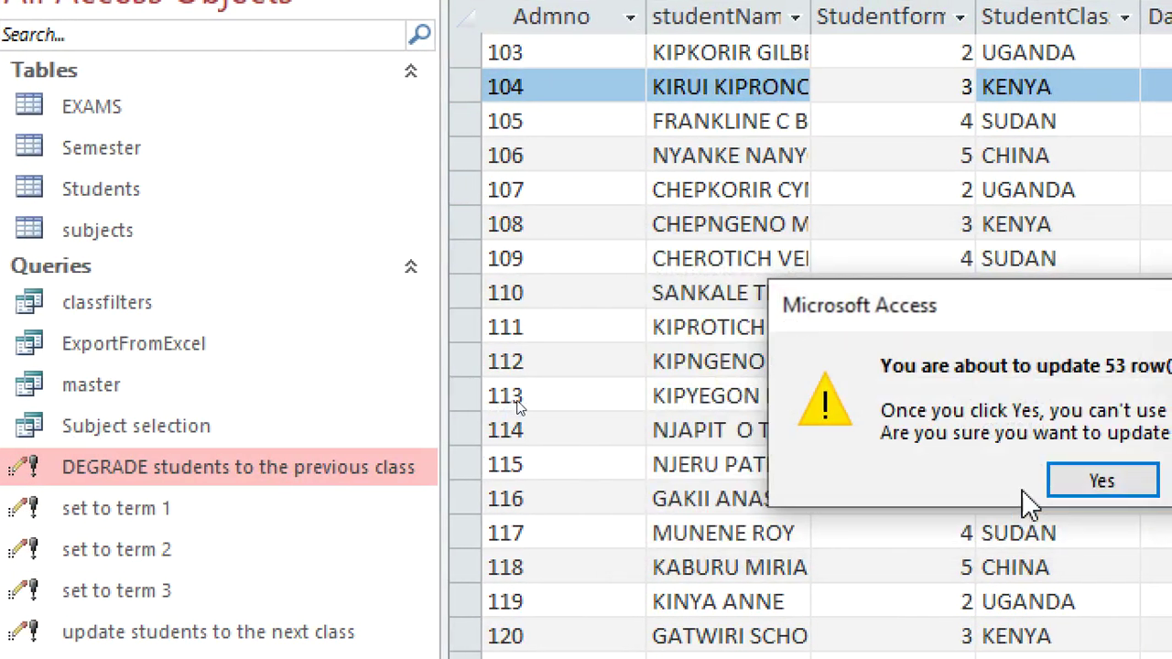
click(1096, 483)
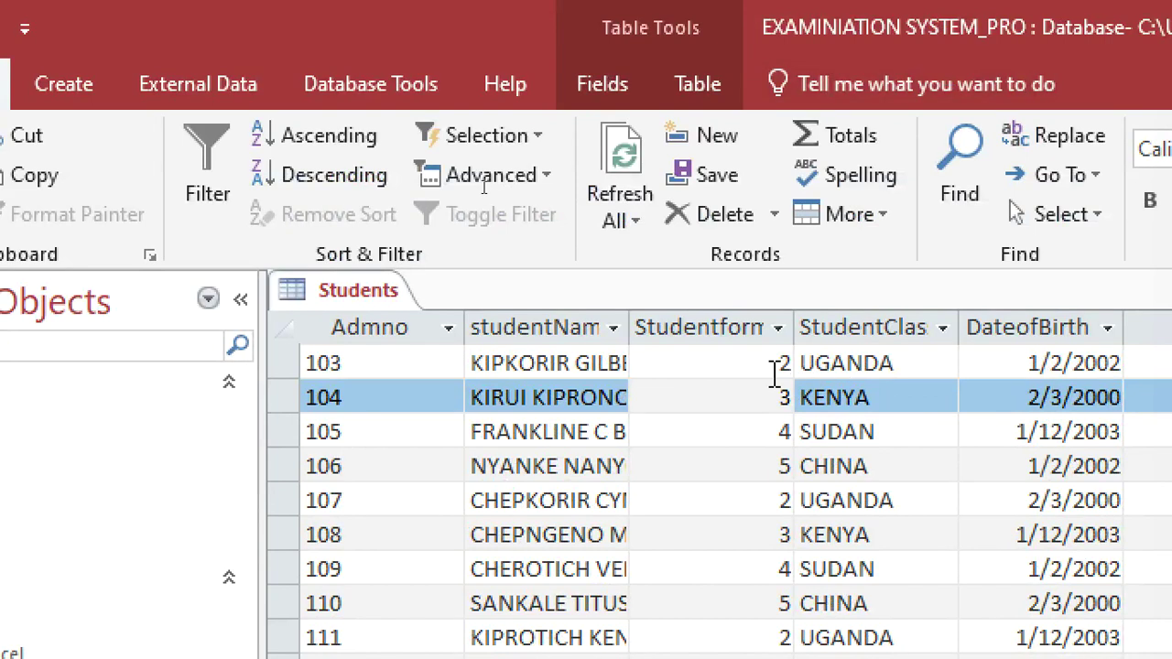
Check the Studentform column in the Students table after running the degrade query
click(773, 370)
click(751, 327)
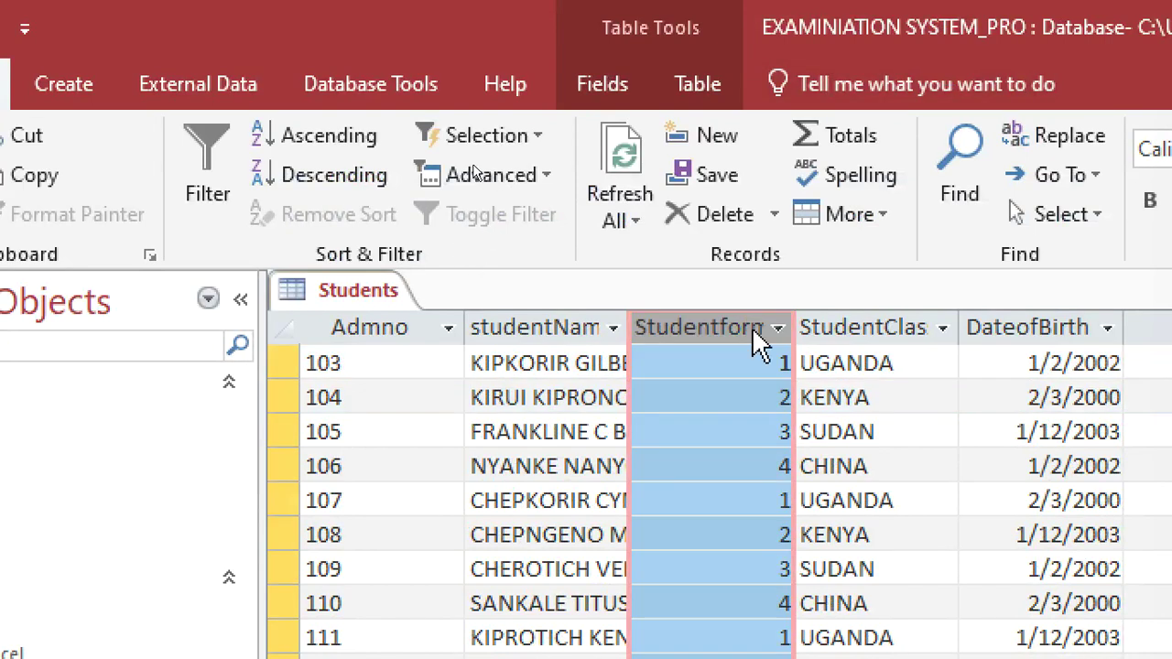
click(776, 363)
drag(777, 363, 809, 375)
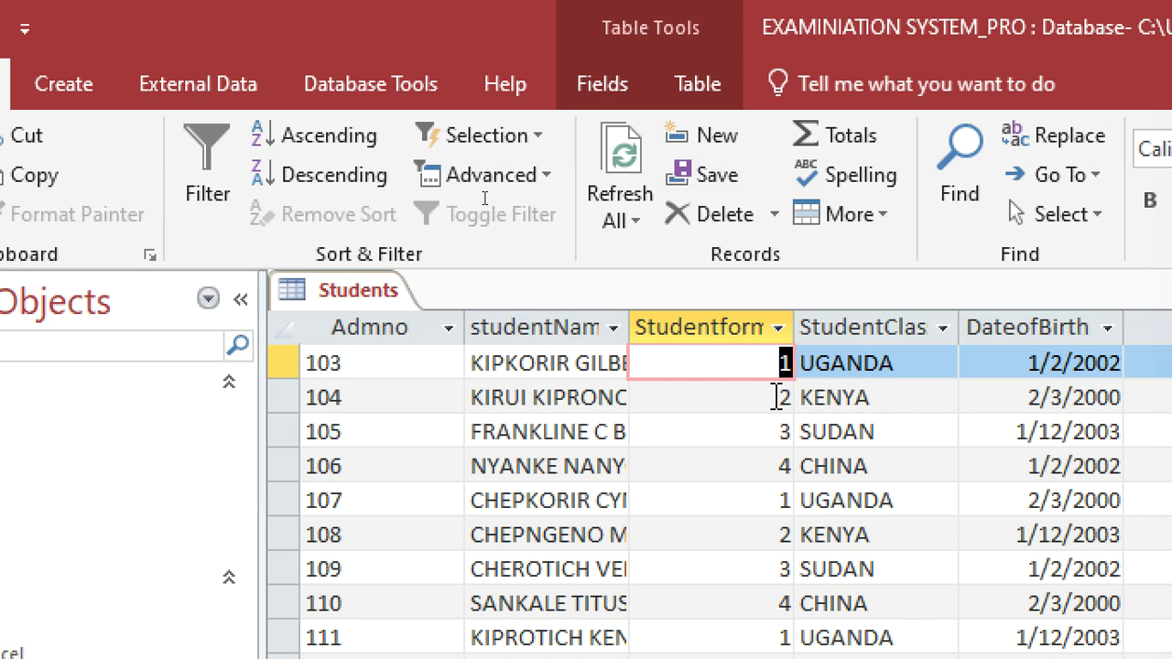
Close the Students table and minimize the database window
key(ctrl+w)
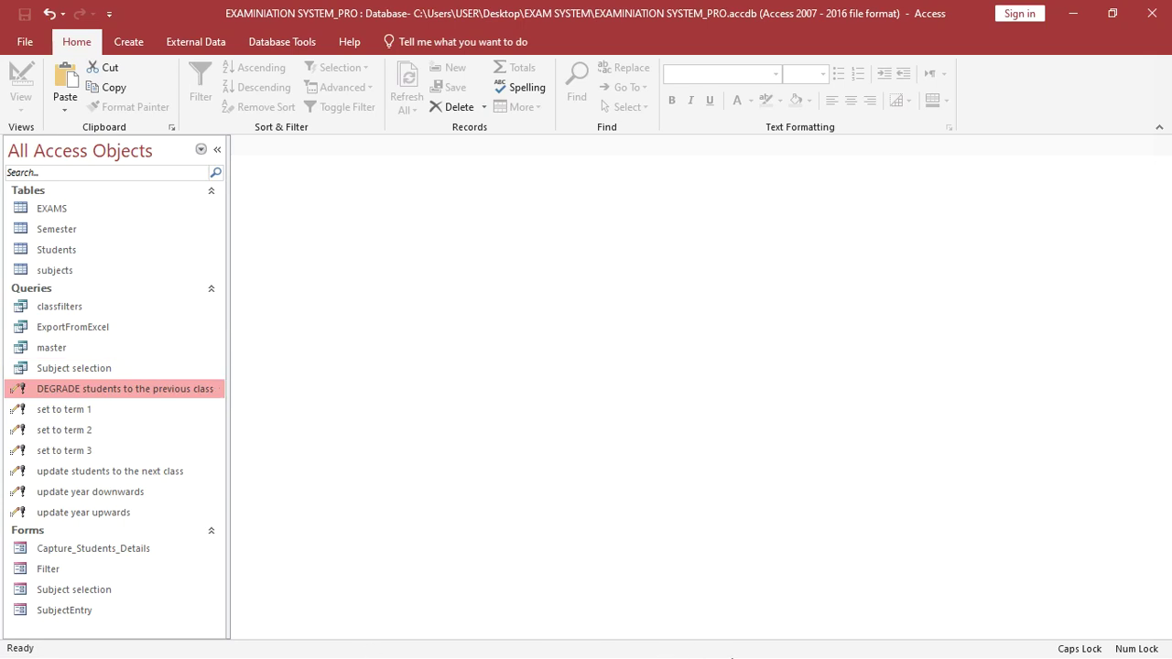
click(1073, 13)
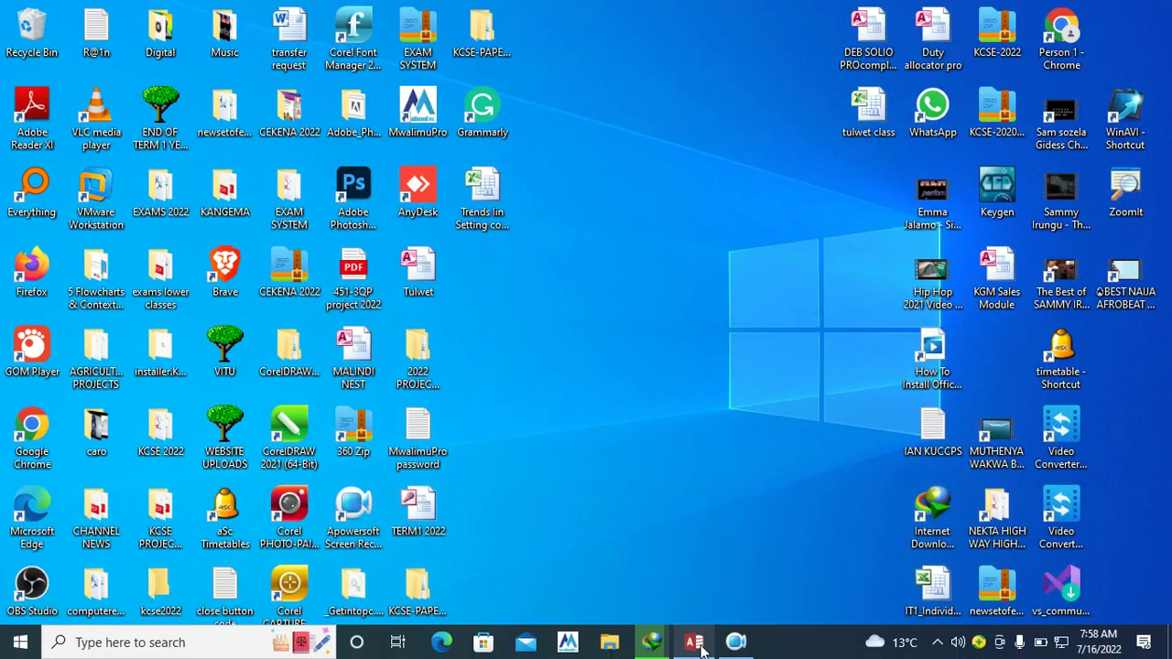